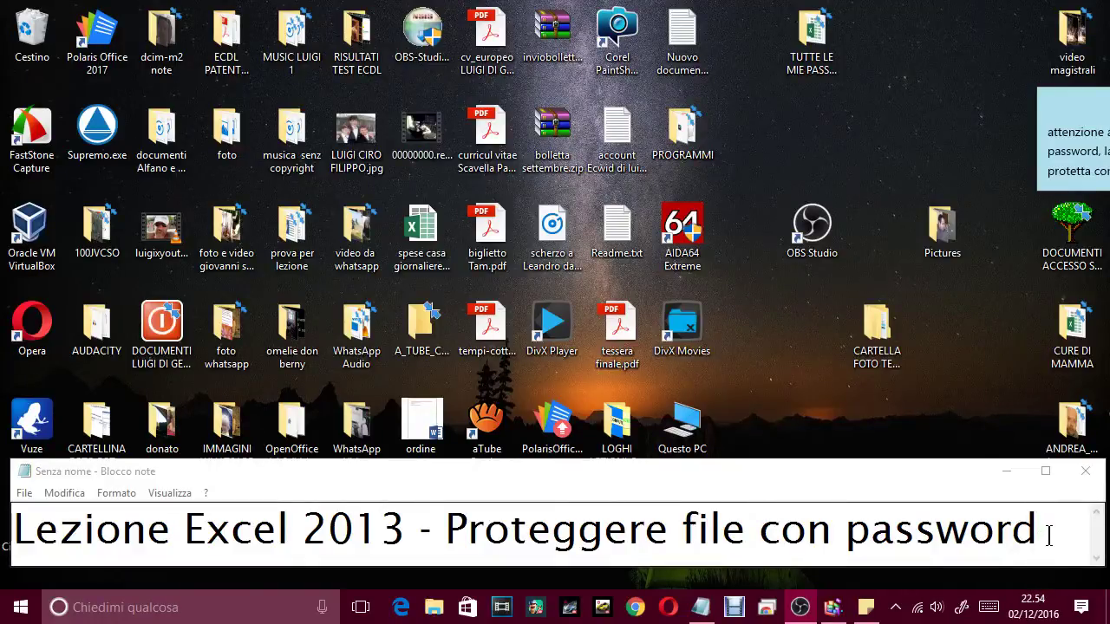
Step: Clear the lesson title from the Notepad note
{"action": "left_click", "coordinate": [16, 525]}
{"action": "mouse_move", "coordinate": [16, 525]}
{"action": "left_mouse_down"}
{"action": "mouse_move", "coordinate": [399, 536]}
{"action": "mouse_move", "coordinate": [526, 516]}
{"action": "mouse_move", "coordinate": [798, 542]}
{"action": "mouse_move", "coordinate": [1039, 537]}
{"action": "left_mouse_up"}
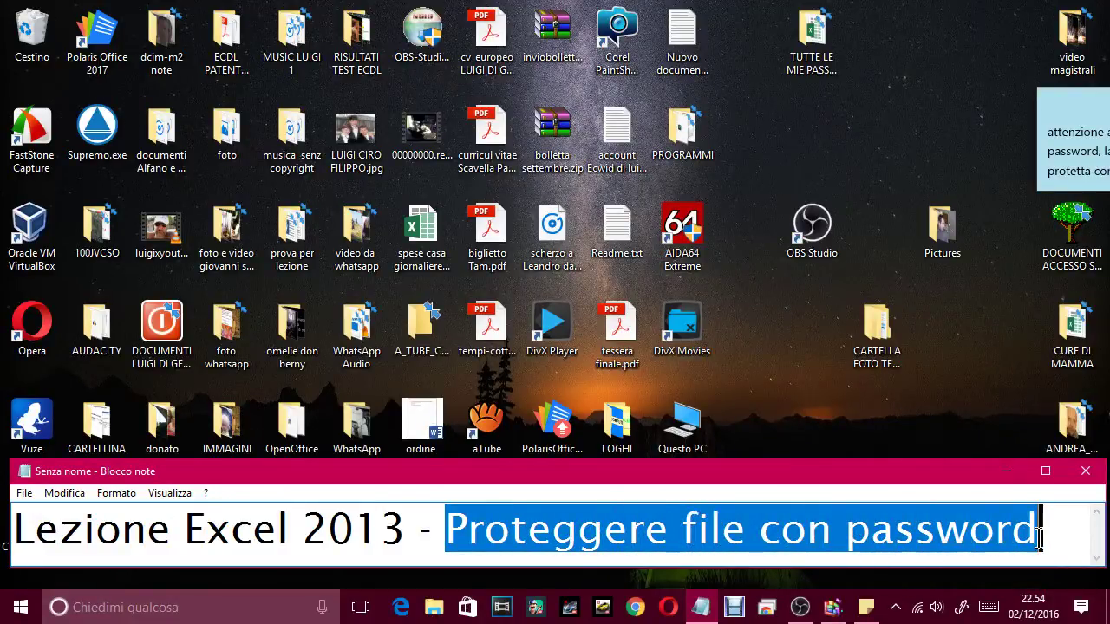
{"action": "left_click", "coordinate": [1063, 524]}
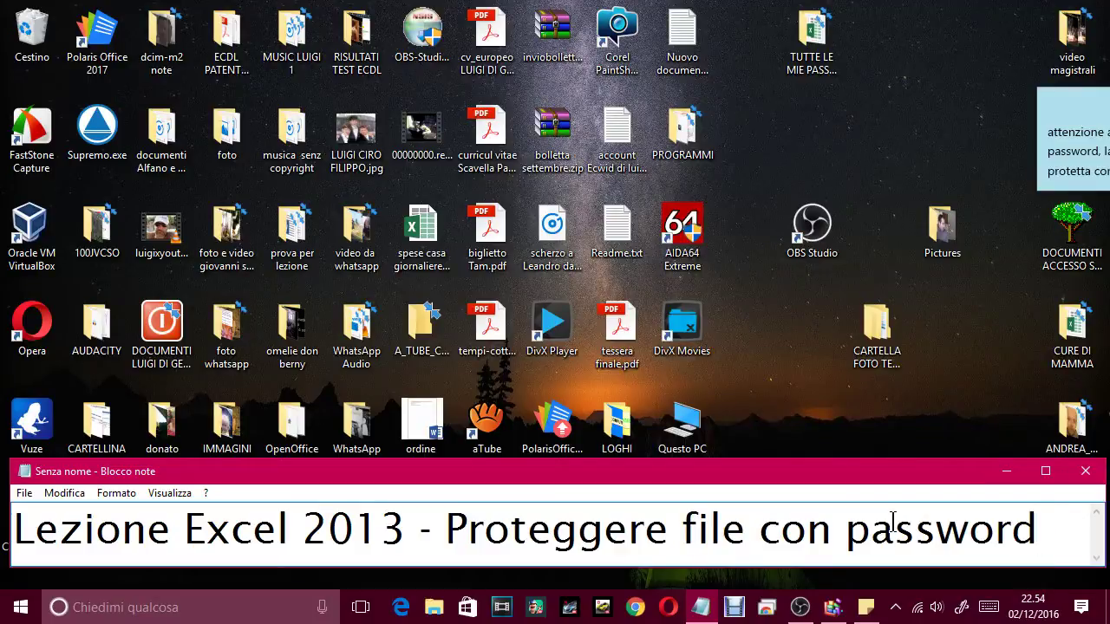
{"action": "key", "text": "ctrl+a"}
{"action": "key", "text": "Delete"}
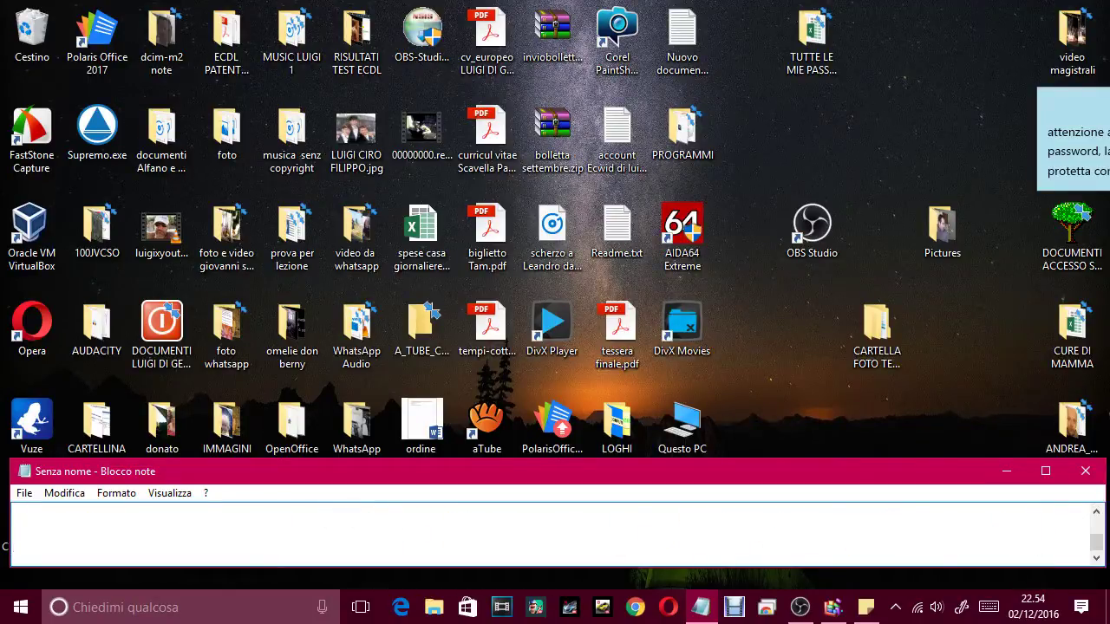
Step: Type the intro about password-protecting a spreadsheet, then a final line 'apriamo il nostro excel'
{"action": "type", "text": "ciao "}
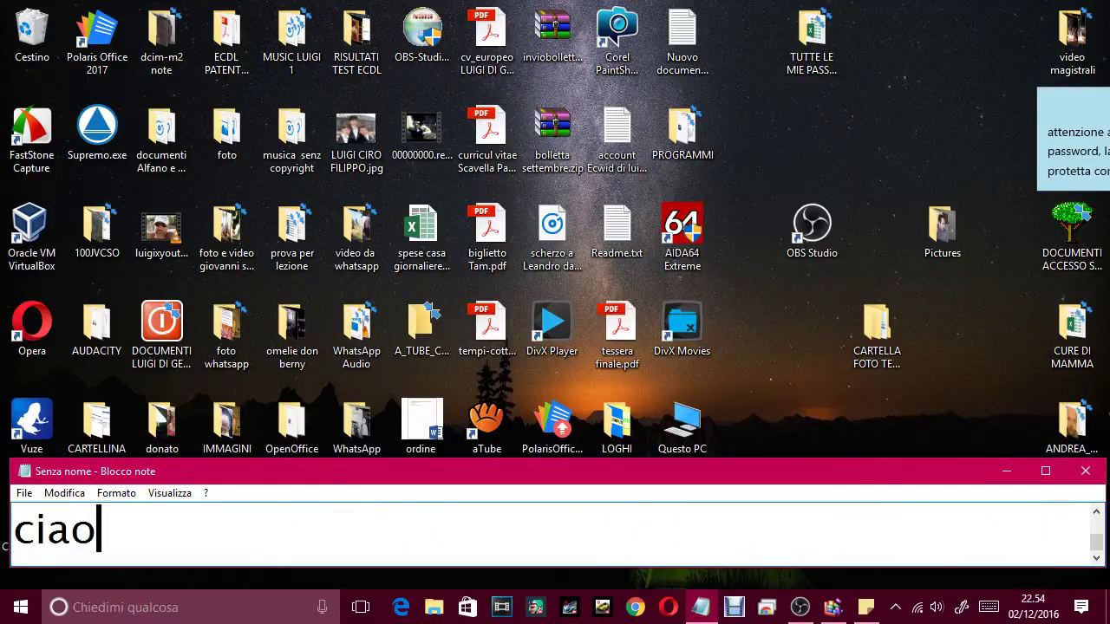
{"action": "type", "text": "ragazzi"}
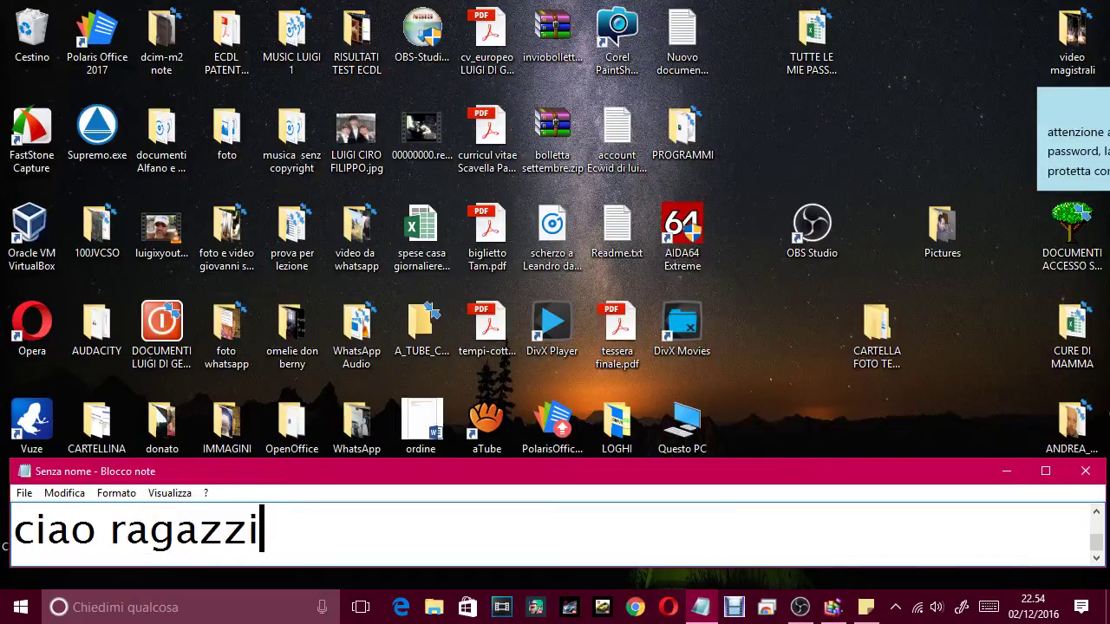
{"action": "type", "text": ", volete p"}
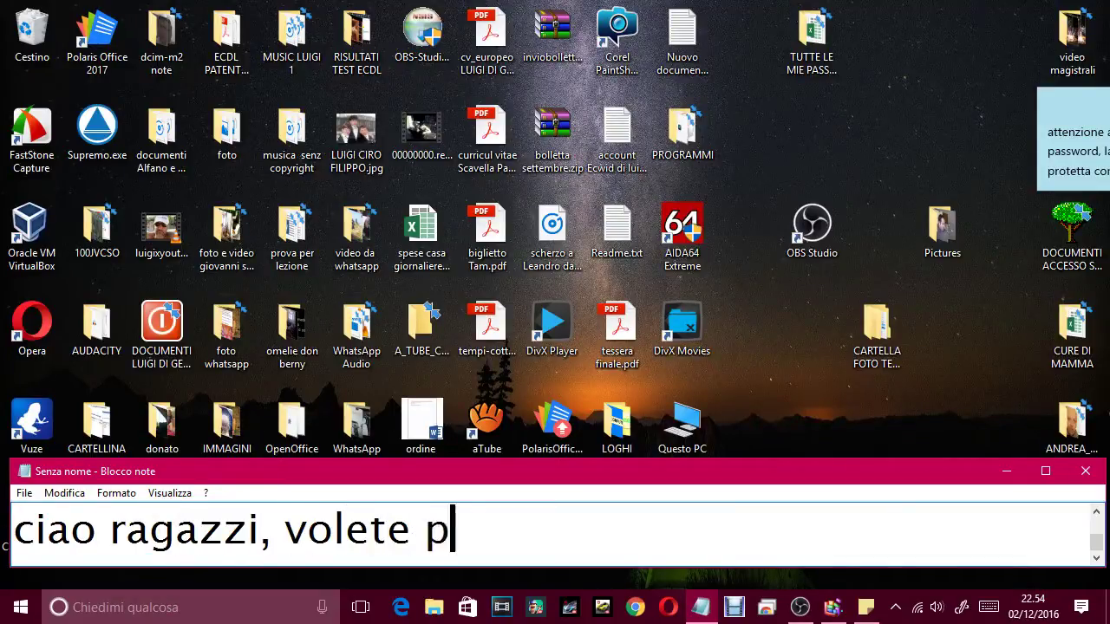
{"action": "type", "text": "roteggere il "}
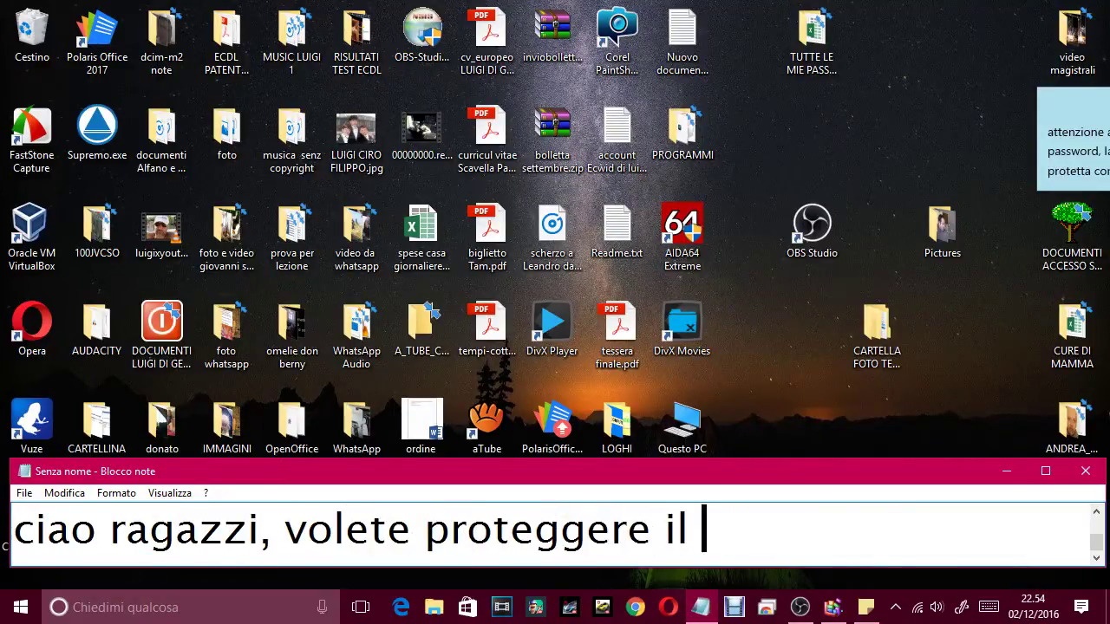
{"action": "type", "text": "vostor"}
{"action": "key", "text": "BackSpace"}
{"action": "key", "text": "BackSpace"}
{"action": "type", "text": "ro "}
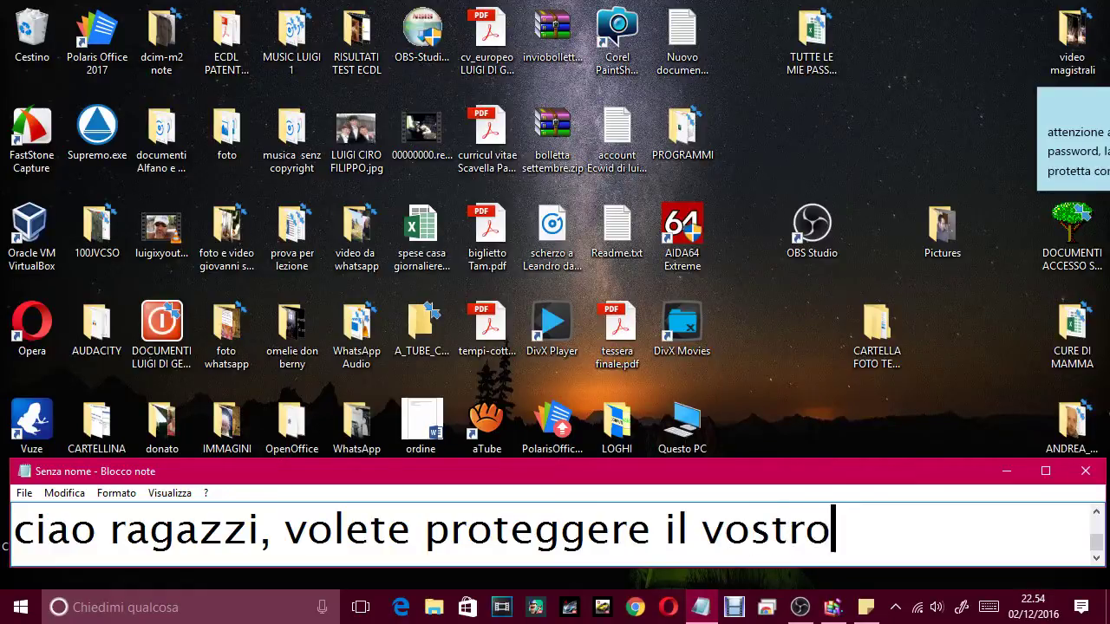
{"action": "type", "text": "fogl"}
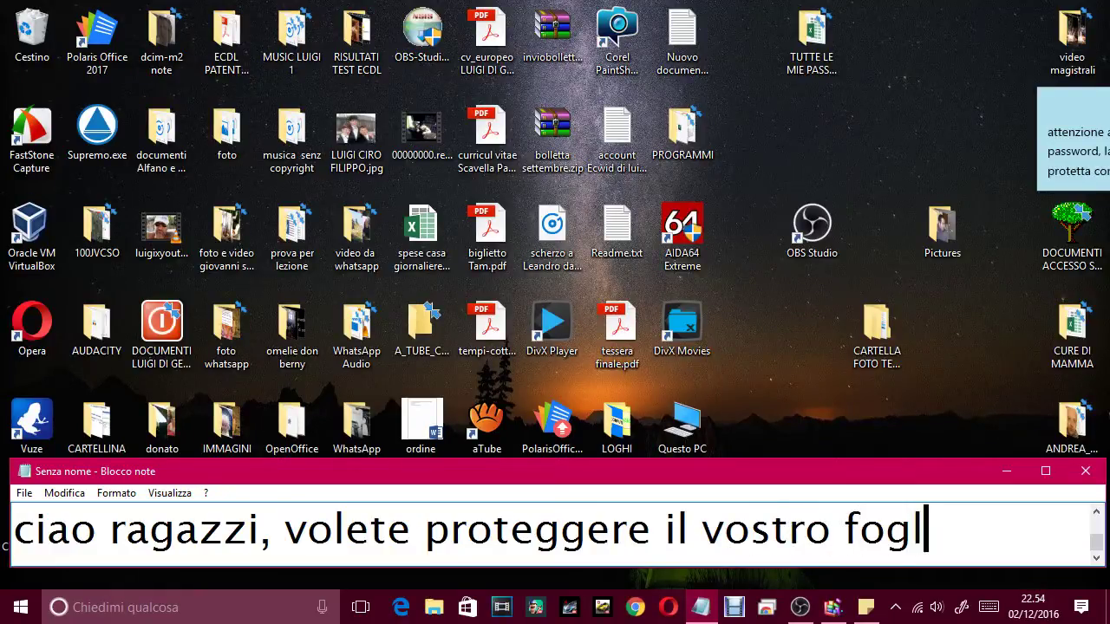
{"action": "type", "text": "io di calco"}
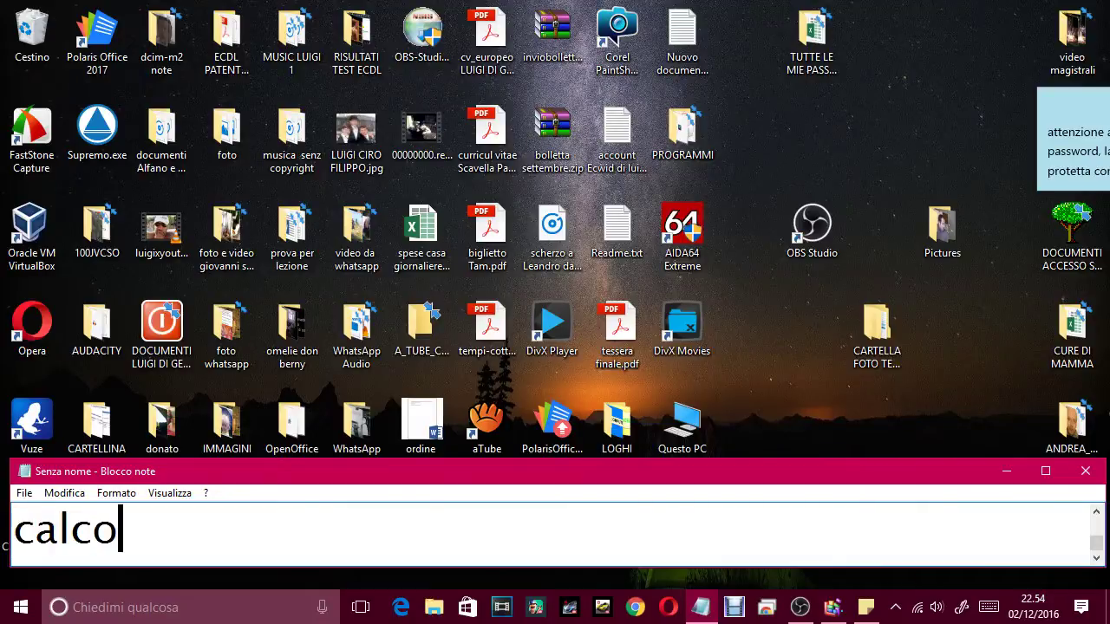
{"action": "type", "text": "lo con  una "}
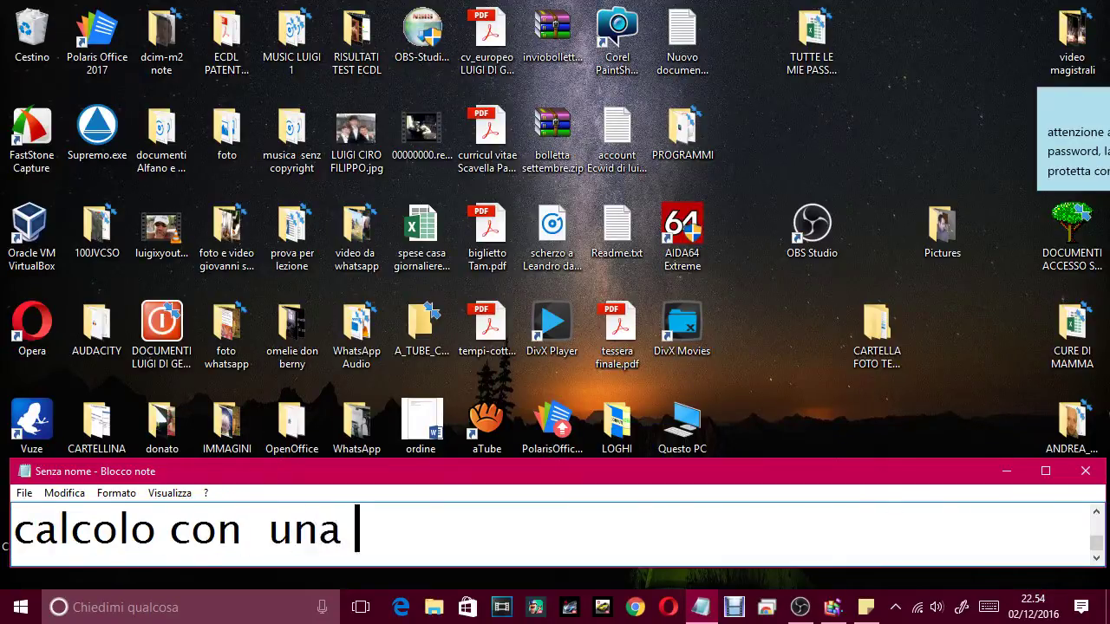
{"action": "type", "text": "passwo"}
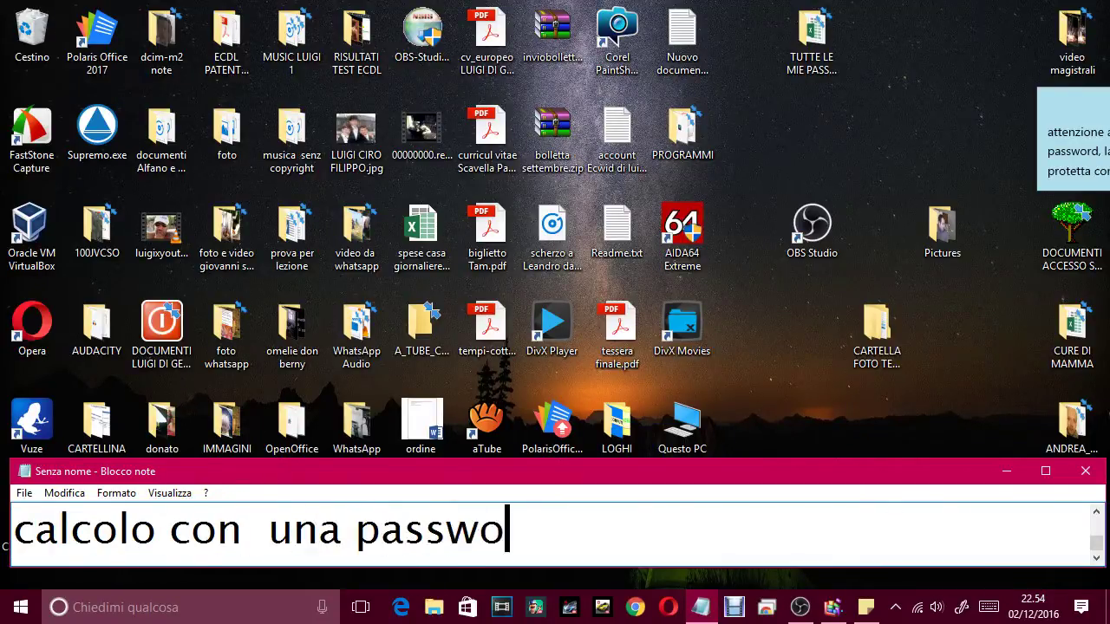
{"action": "type", "text": "rd ? ni"}
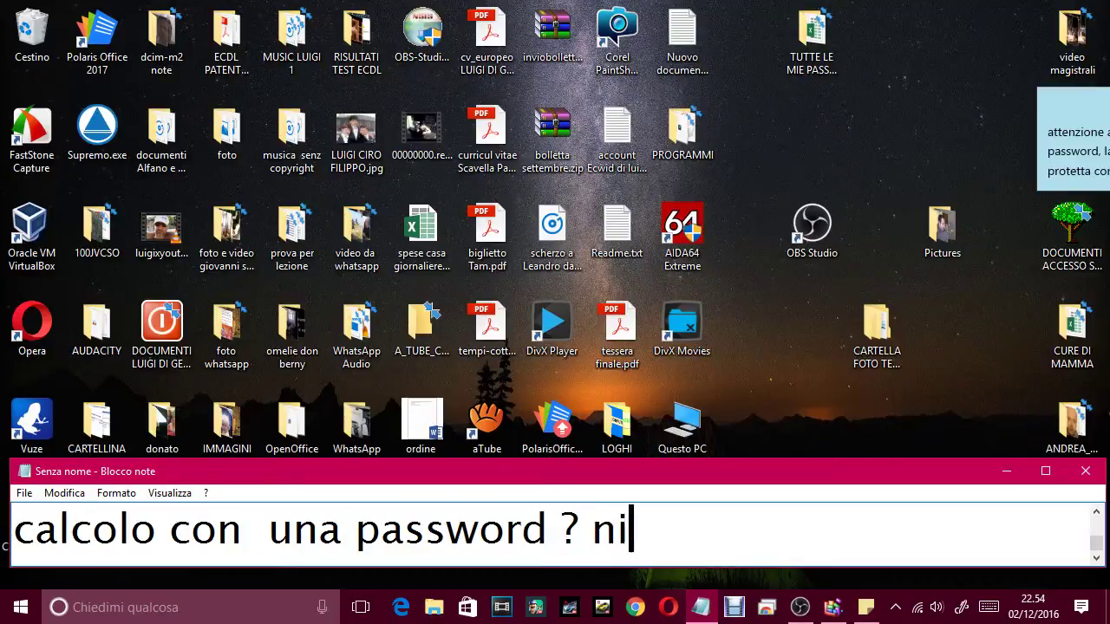
{"action": "type", "text": "ente di piu se"}
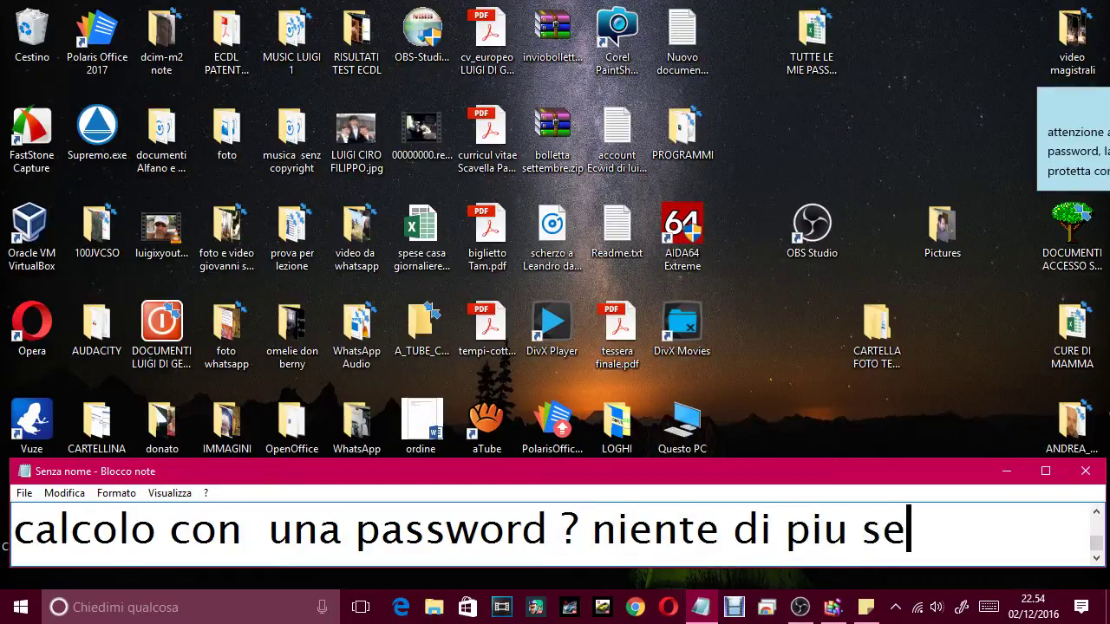
{"action": "type", "text": "mpil"}
{"action": "key", "text": "BackSpace"}
{"action": "key", "text": "BackSpace"}
{"action": "type", "text": "l"}
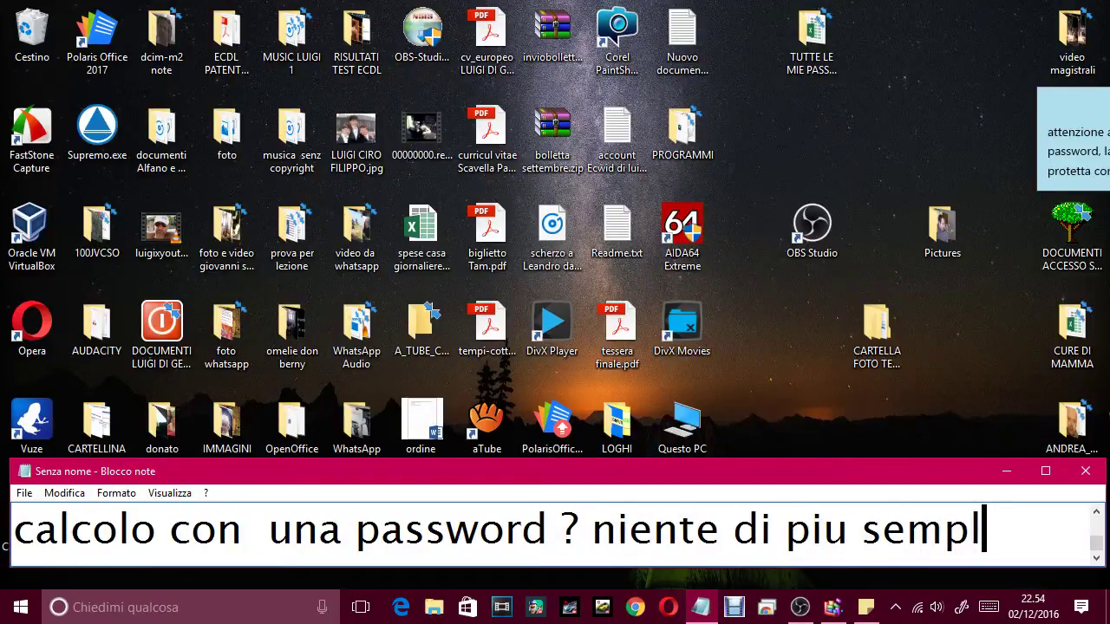
{"action": "type", "text": "i"}
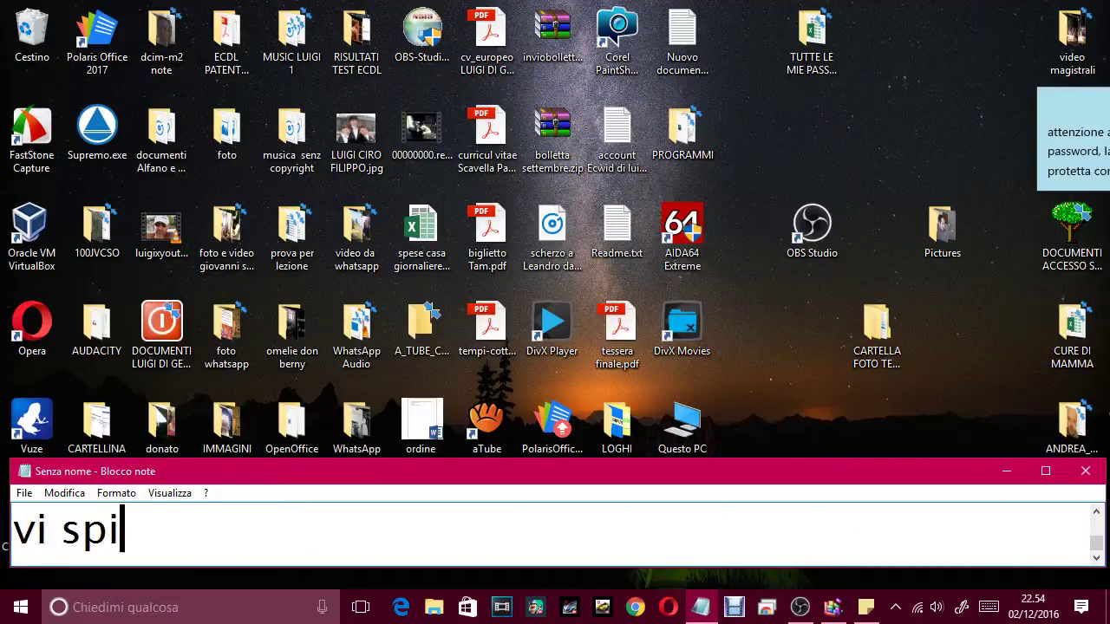
{"action": "type", "text": "ce, vi spiego come "}
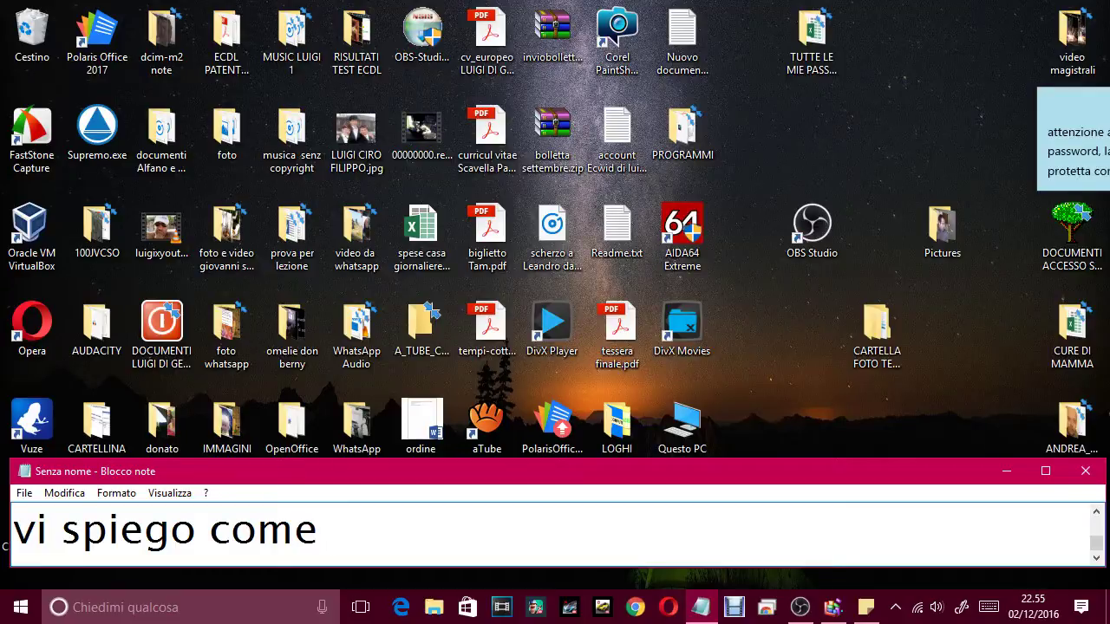
{"action": "type", "text": "salva"}
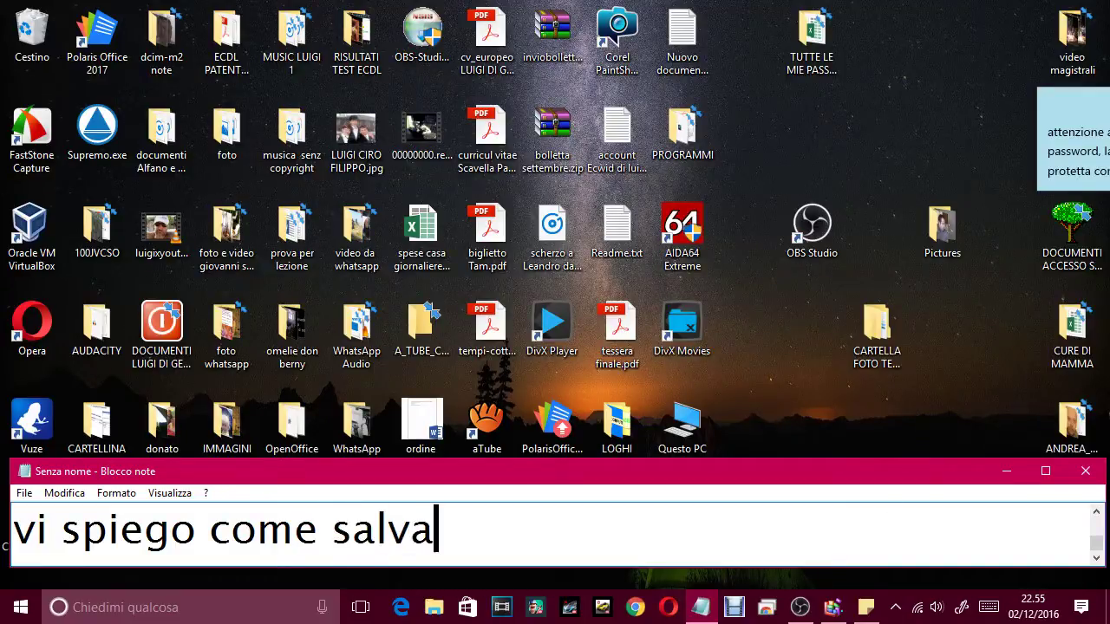
{"action": "type", "text": "rlo e "}
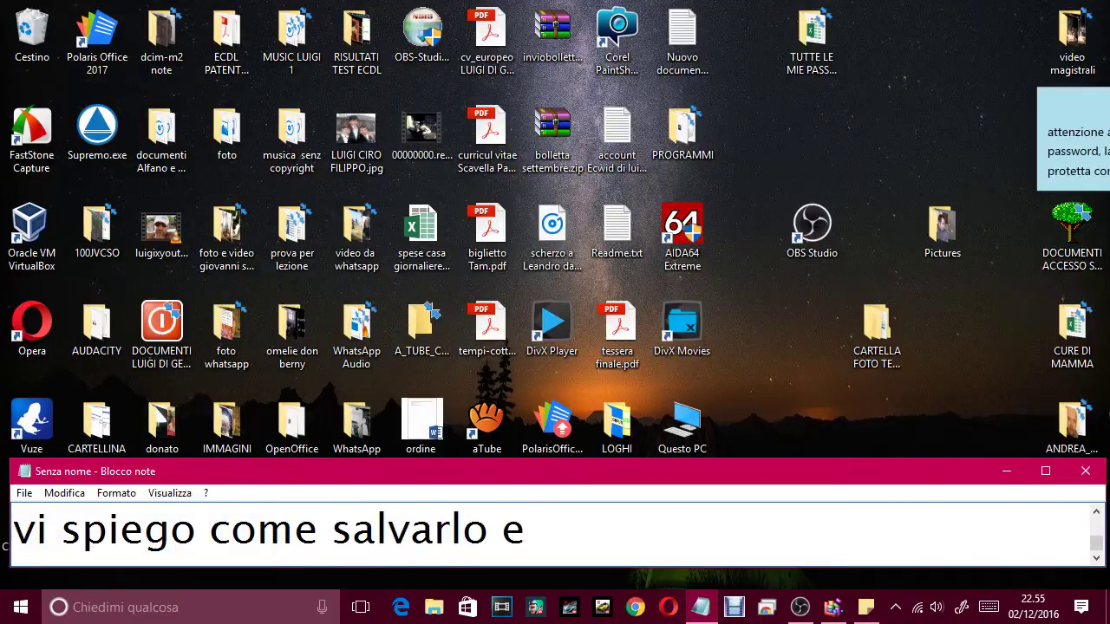
{"action": "type", "text": "prote"}
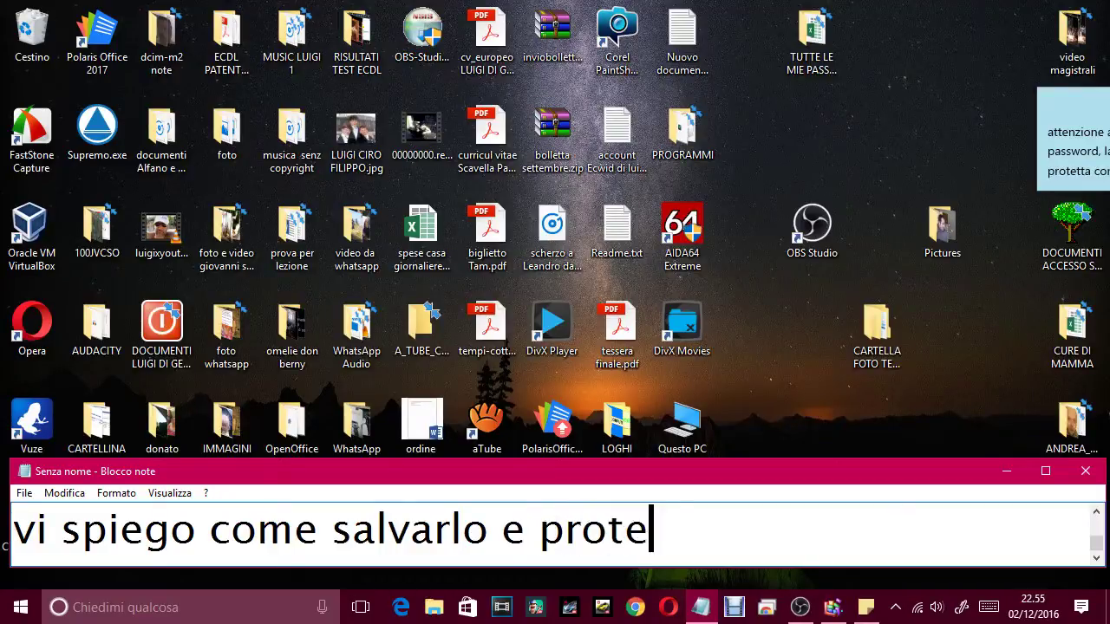
{"action": "type", "text": "ggerlo con "}
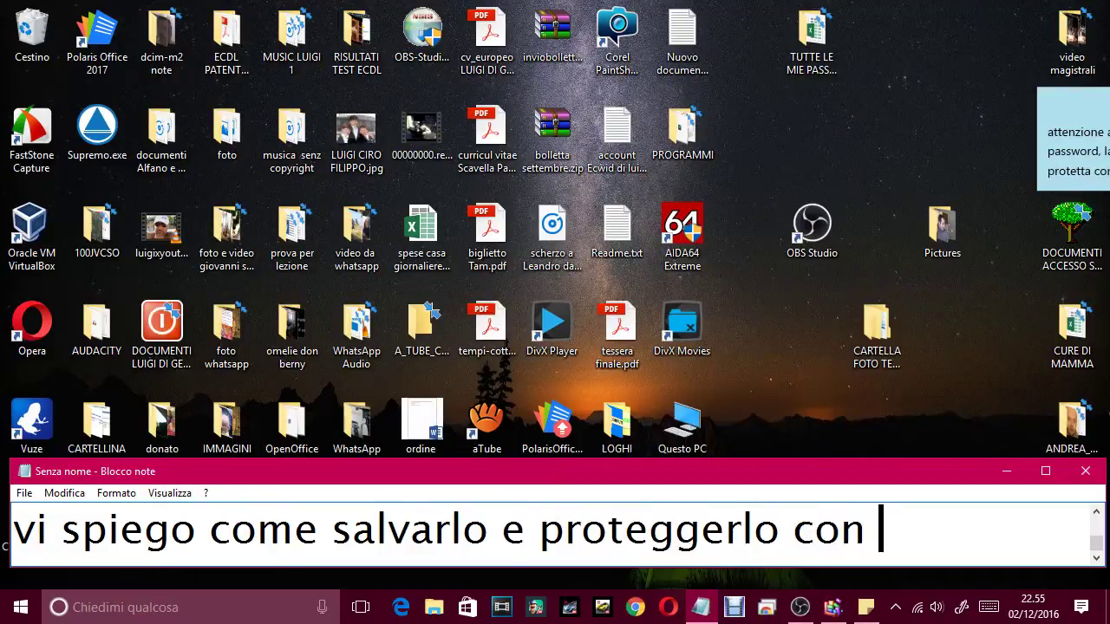
{"action": "type", "text": "pas"}
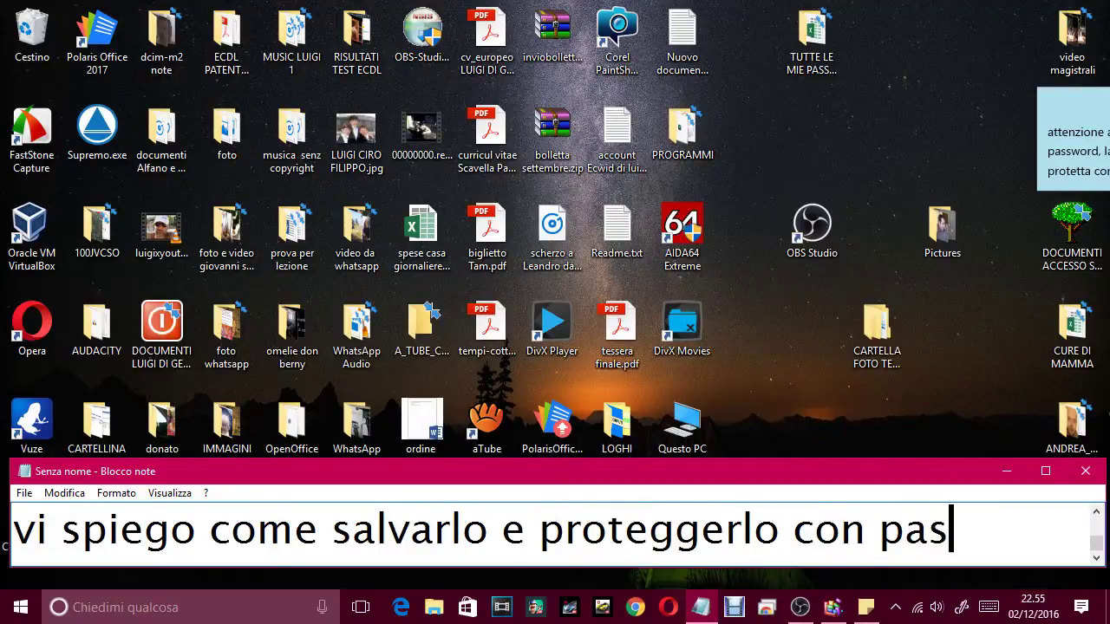
{"action": "type", "text": "sor"}
{"action": "key", "text": "BackSpace"}
{"action": "key", "text": "BackSpace"}
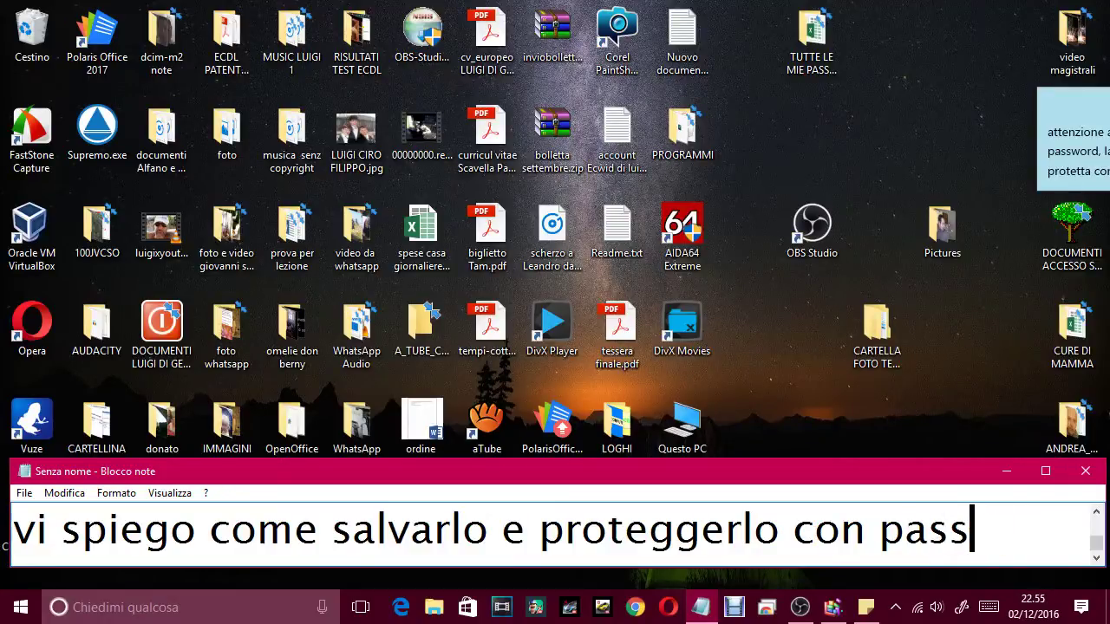
{"action": "type", "text": "word."}
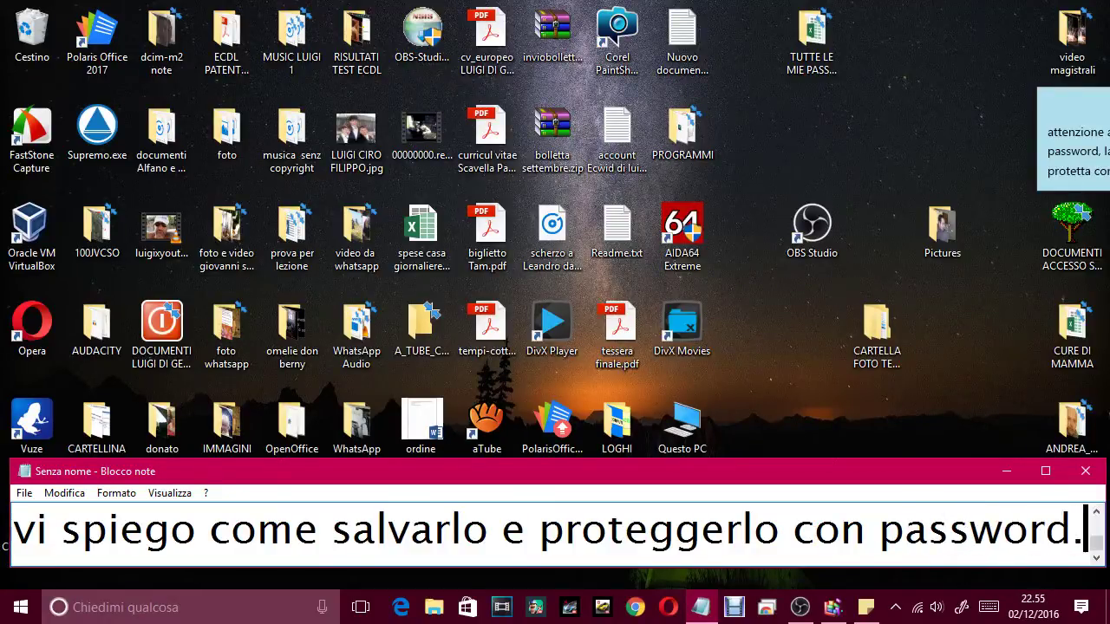
{"action": "key", "text": "Return"}
{"action": "type", "text": "apr"}
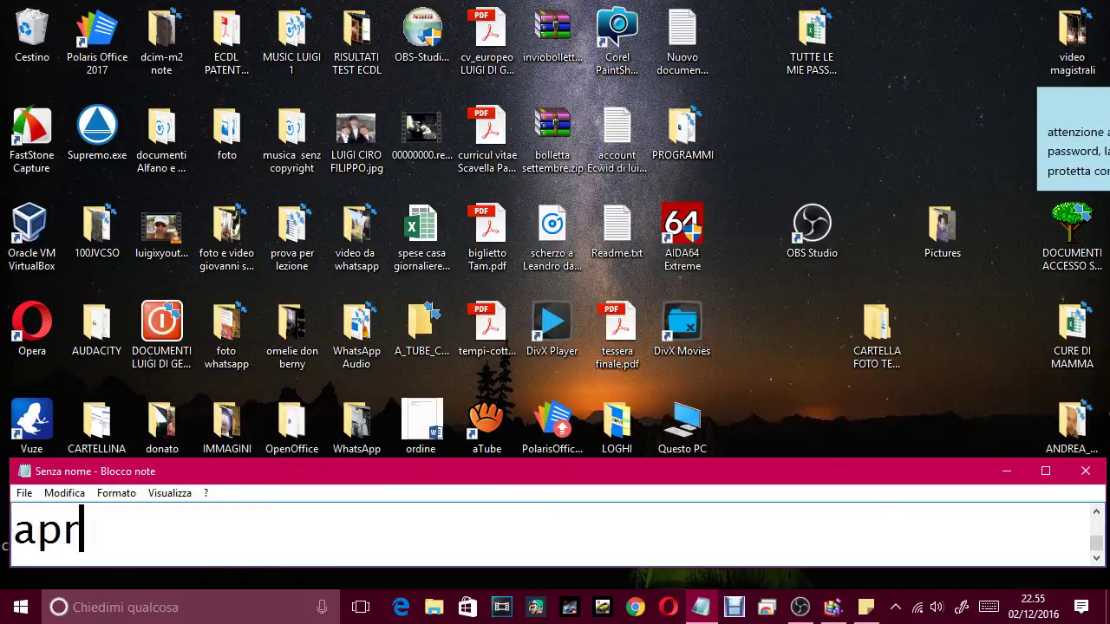
{"action": "key", "text": "BackSpace"}
{"action": "type", "text": "ria"}
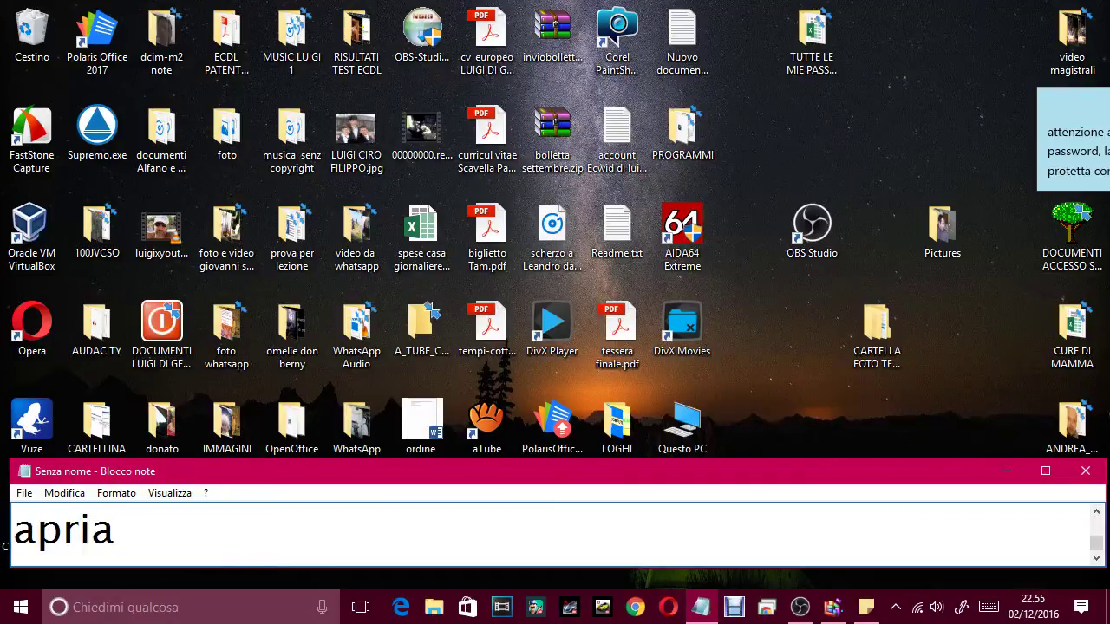
{"action": "type", "text": "mo il n"}
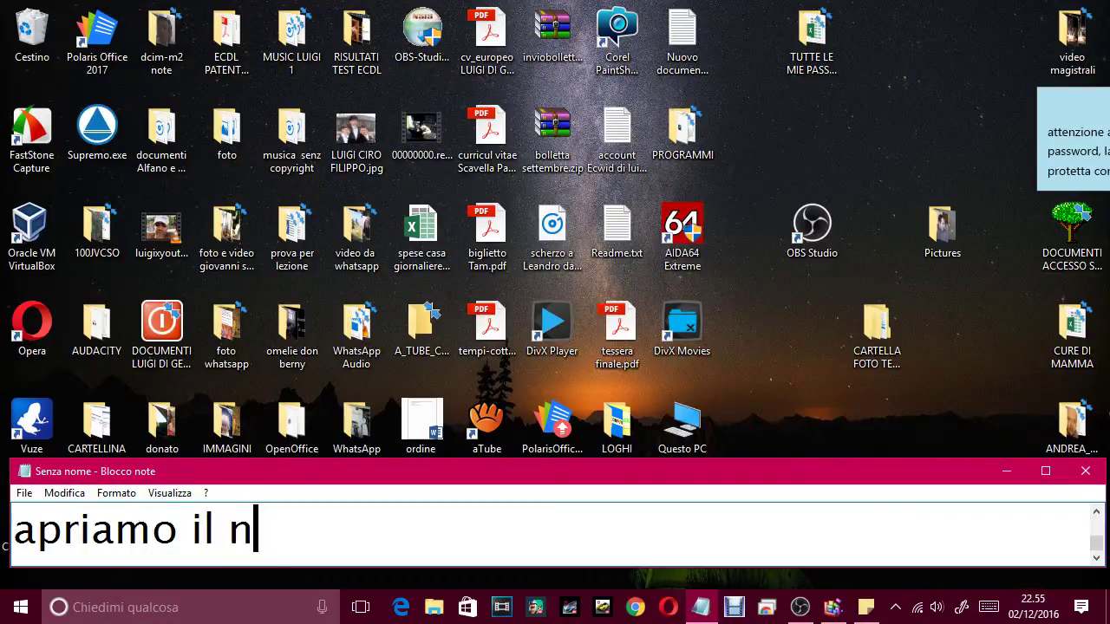
{"action": "type", "text": "ostro exc"}
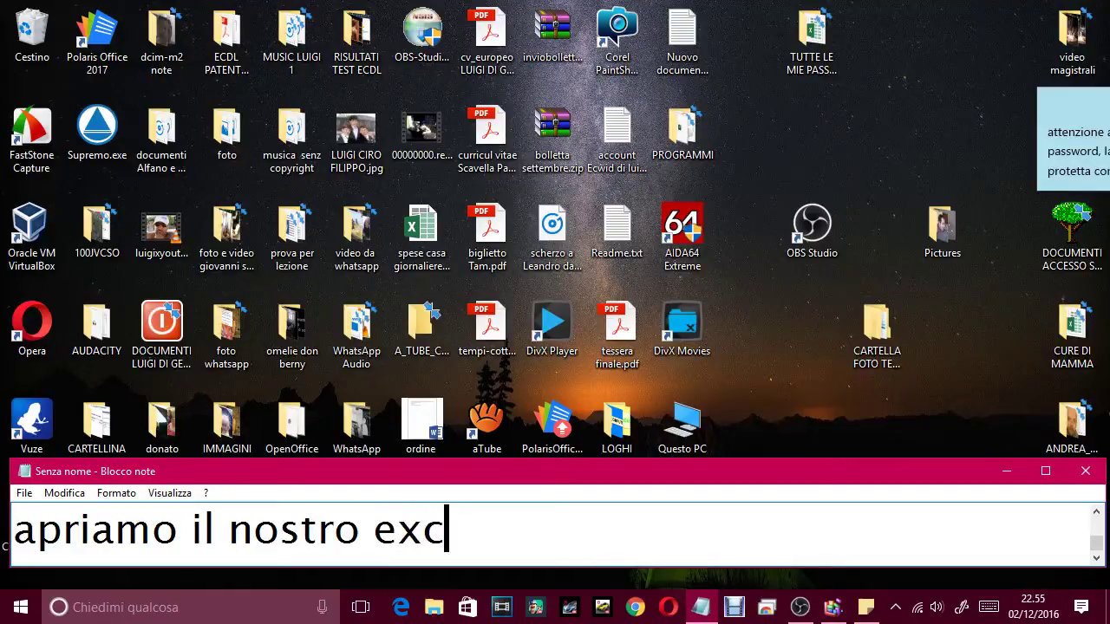
{"action": "type", "text": "el"}
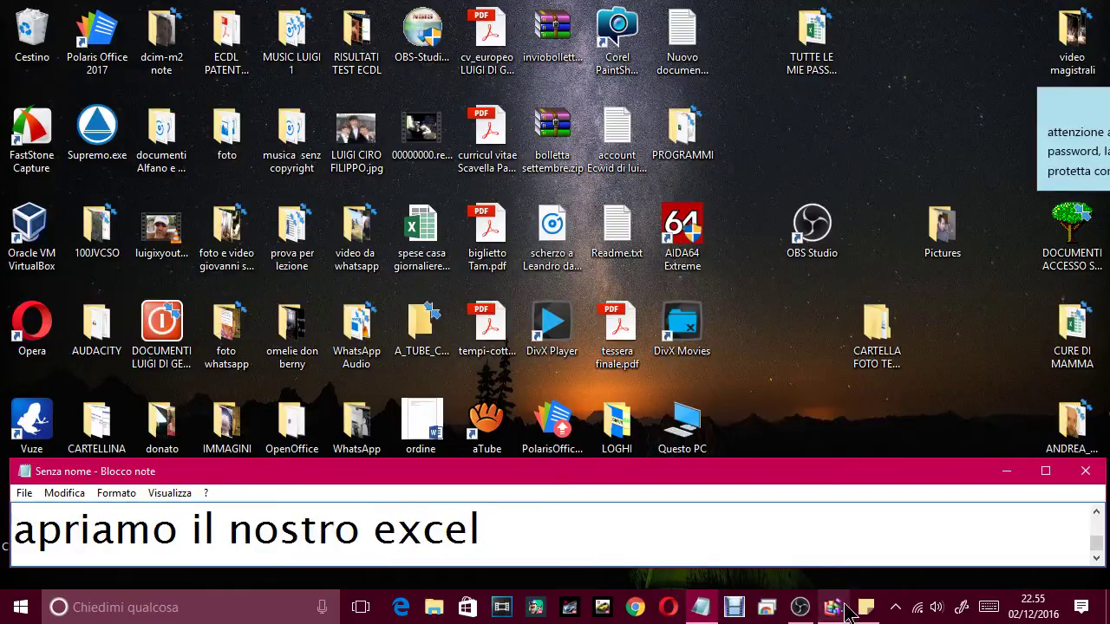
Step: Launch Excel 2013 from a Windows search for 'excel' and create a blank workbook
{"action": "left_click", "coordinate": [89, 616]}
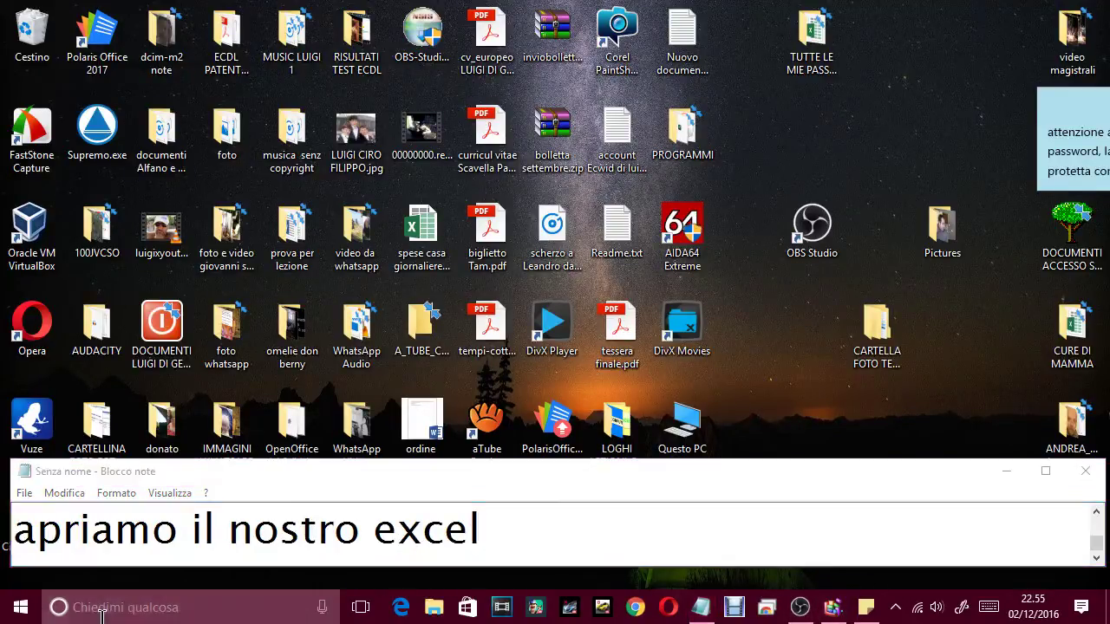
{"action": "type", "text": "excel"}
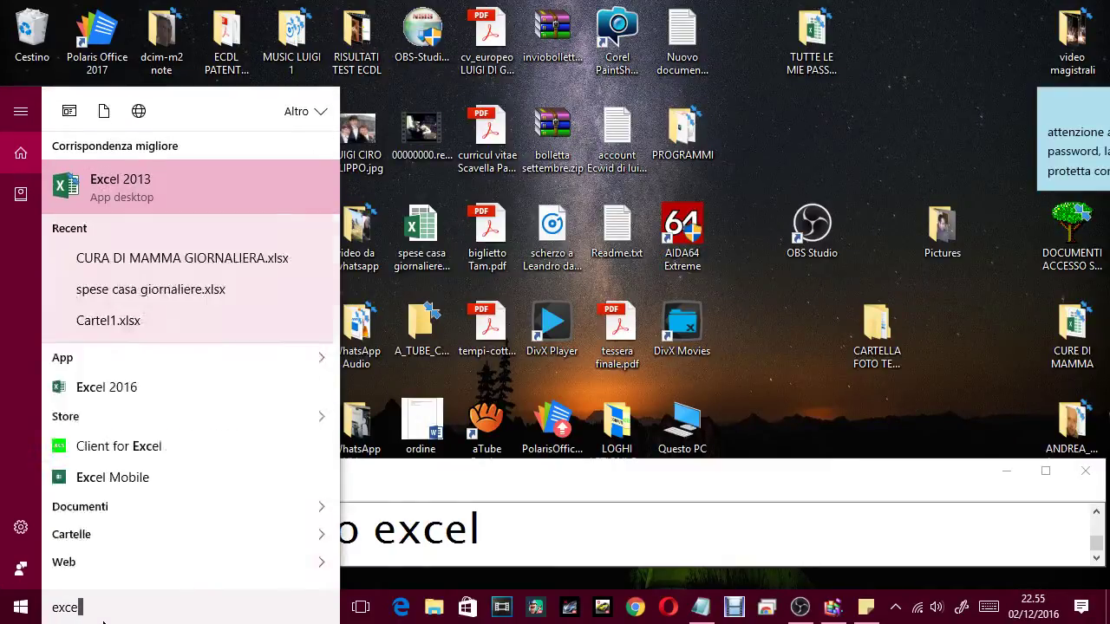
{"action": "key", "text": "BackSpace"}
{"action": "key", "text": "Return"}
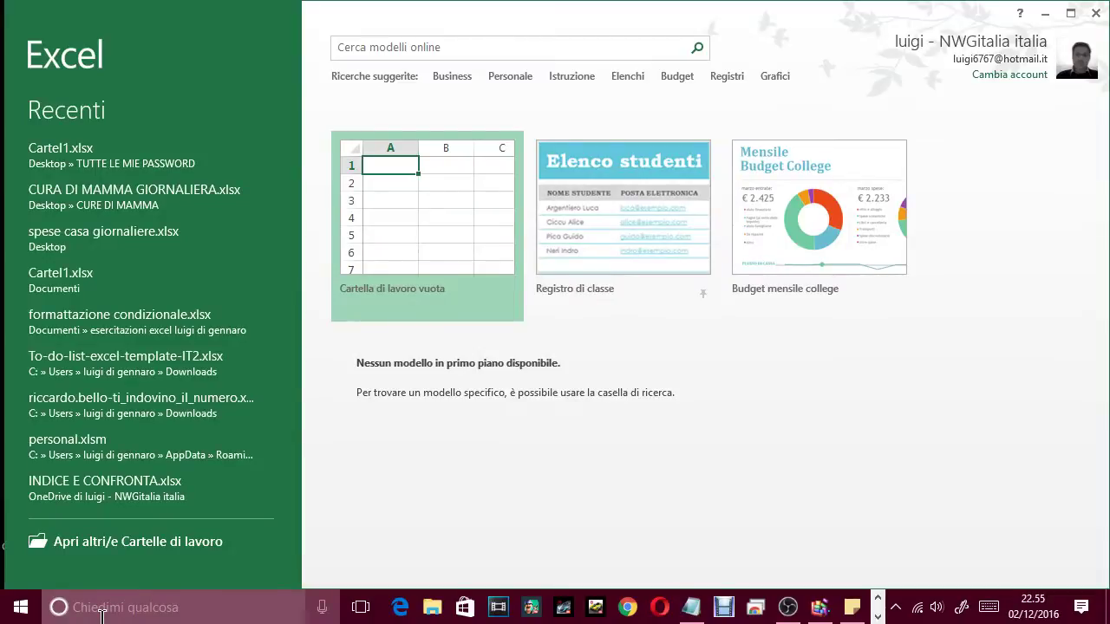
{"action": "left_click", "coordinate": [390, 247]}
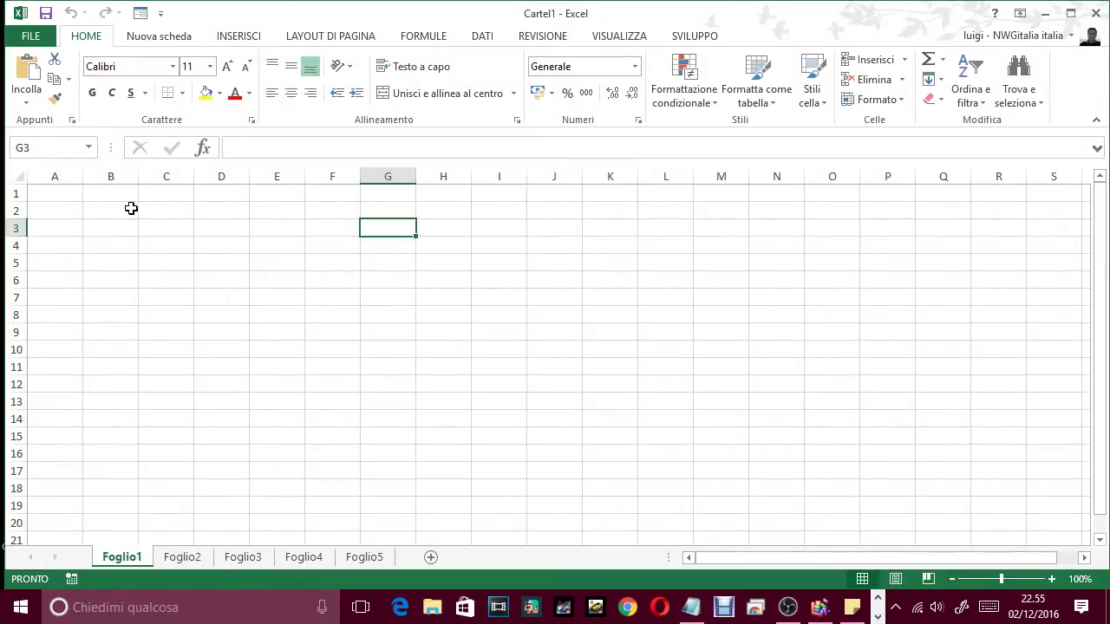
Step: Enter 'lunedi' in E2 and fill the weekday series across to venerdi in I2
{"action": "left_click", "coordinate": [279, 212]}
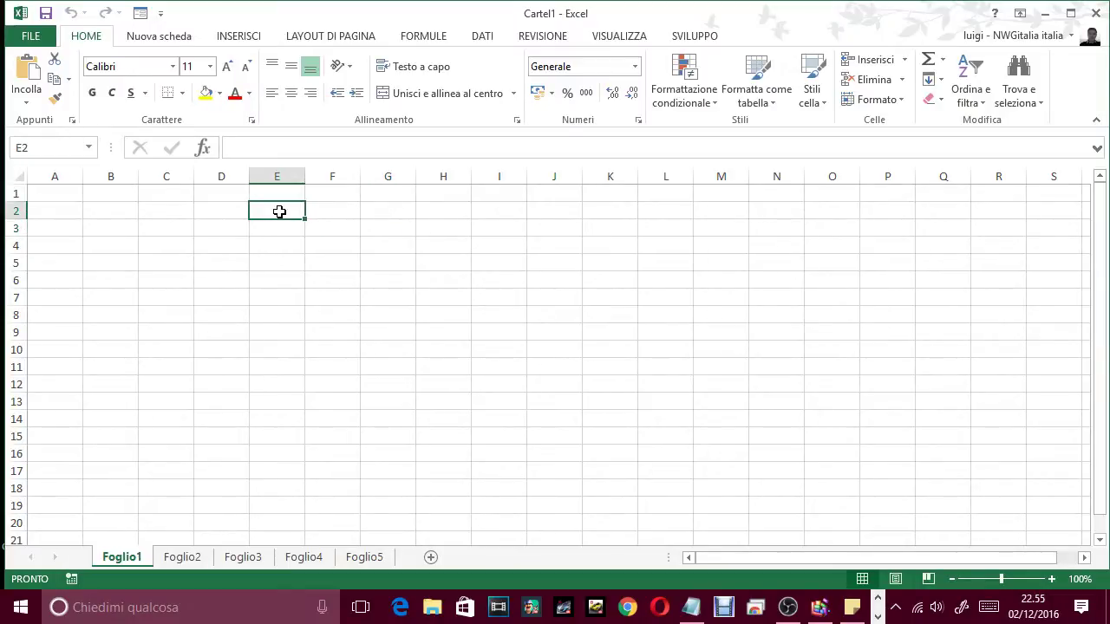
{"action": "type", "text": "bal"}
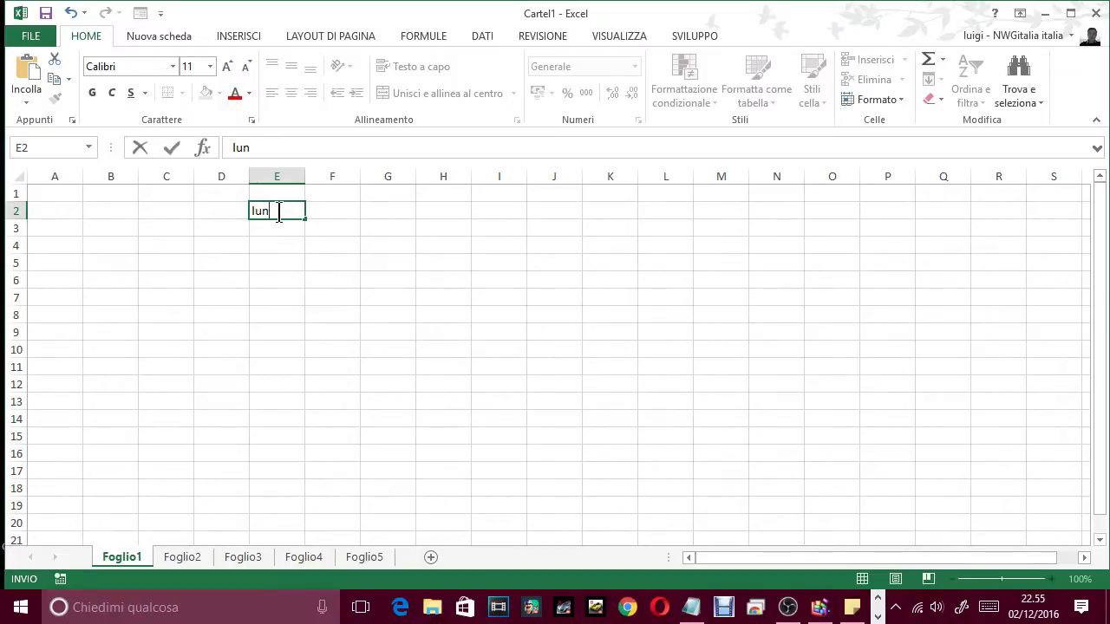
{"action": "key", "text": "Tab"}
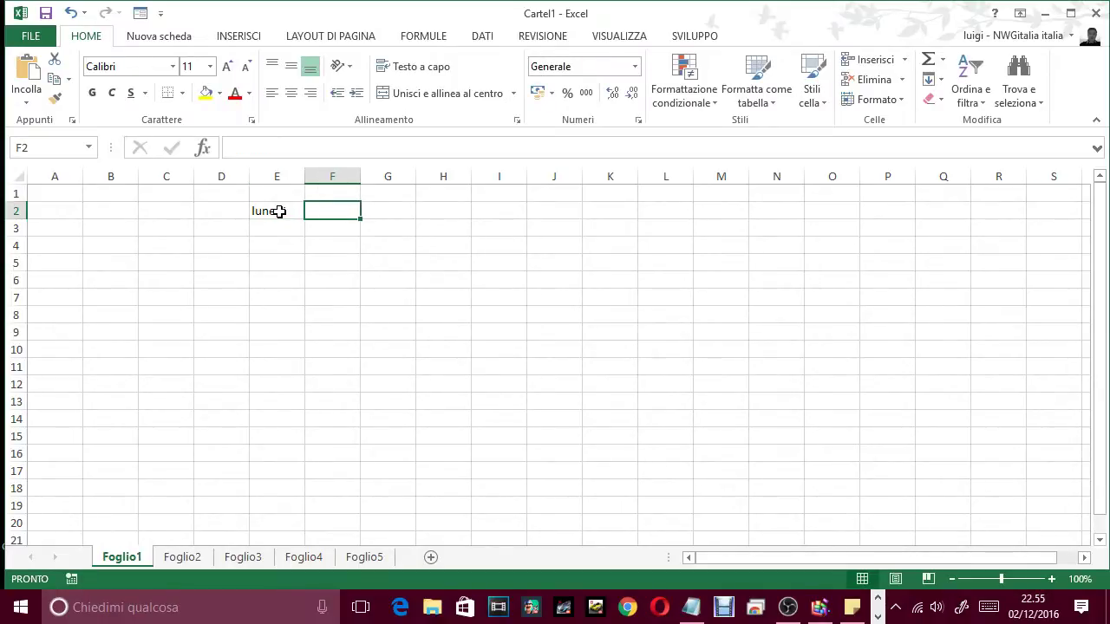
{"action": "left_click", "coordinate": [279, 211]}
{"action": "left_click_drag", "start_coordinate": [308, 217], "coordinate": [532, 191]}
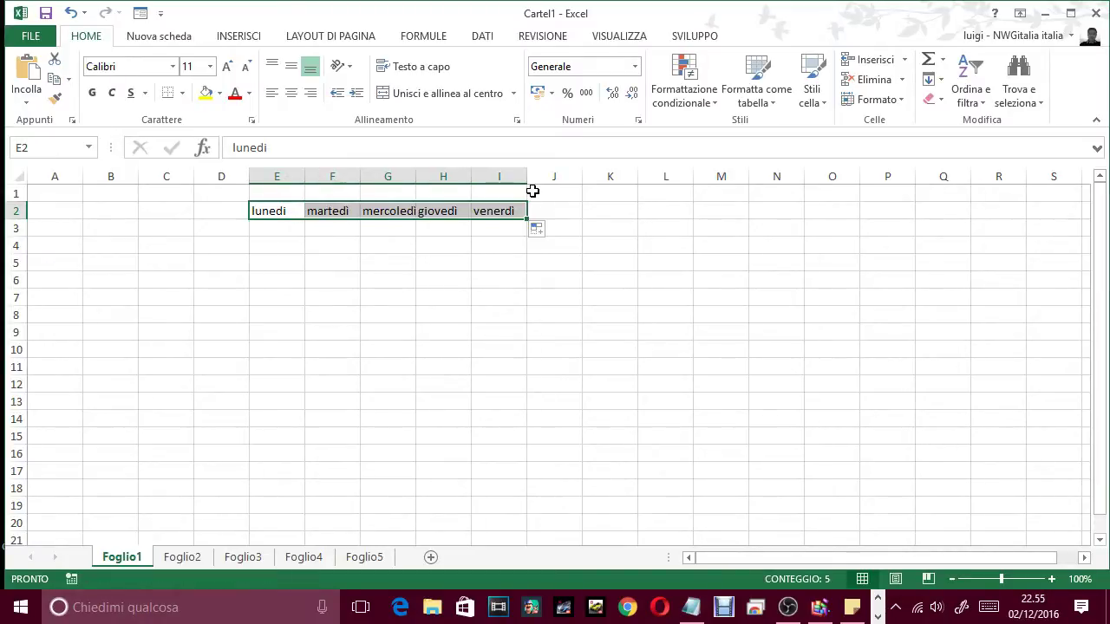
{"action": "left_click", "coordinate": [278, 226]}
Step: Enter latte, pane and altro in cells D3 to D5
{"action": "left_click", "coordinate": [218, 229]}
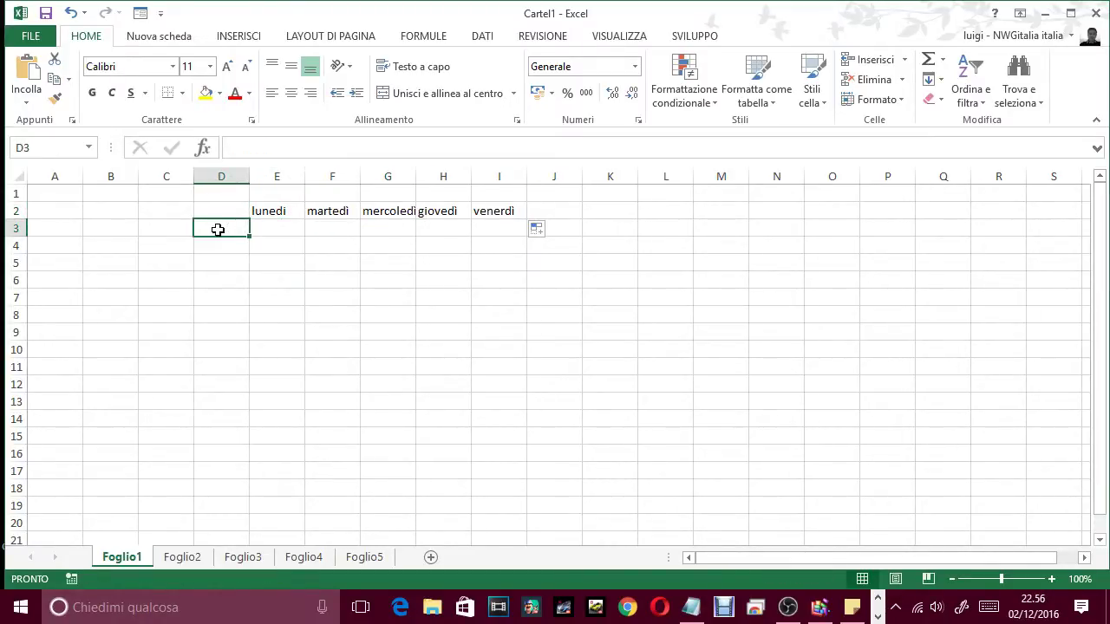
{"action": "type", "text": "latt"}
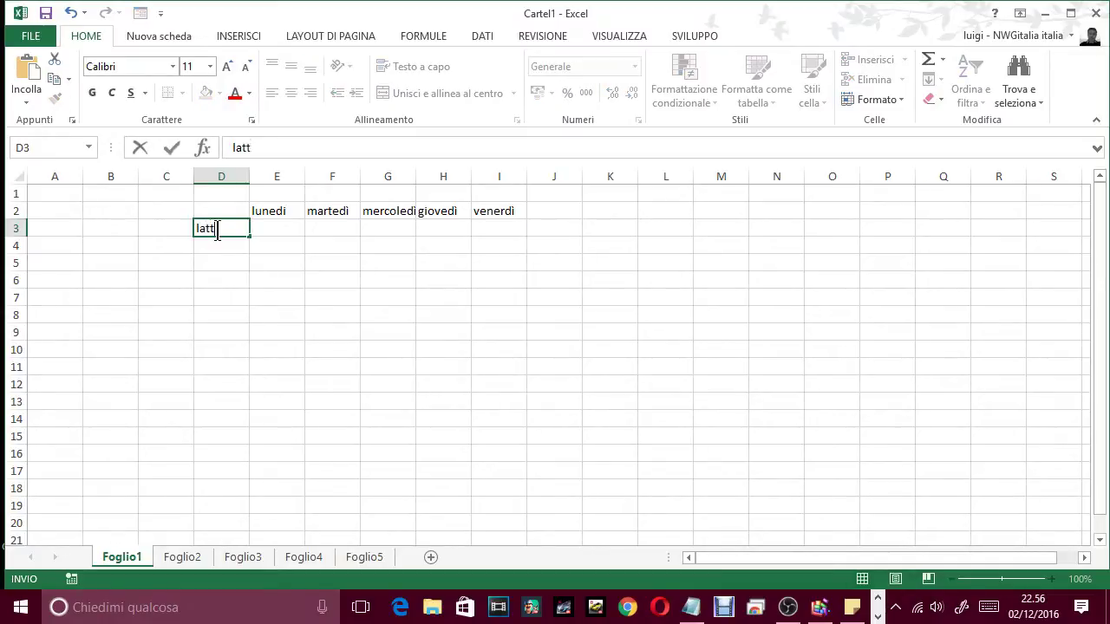
{"action": "type", "text": "e"}
{"action": "key", "text": "Return"}
{"action": "type", "text": "pane"}
{"action": "key", "text": "Return"}
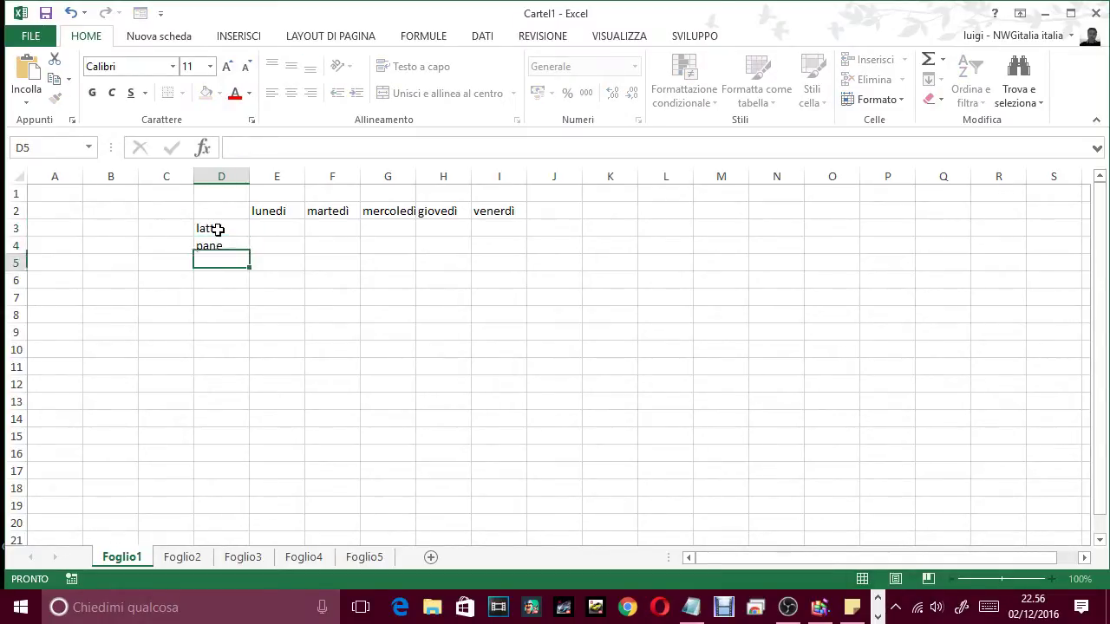
{"action": "type", "text": "alr"}
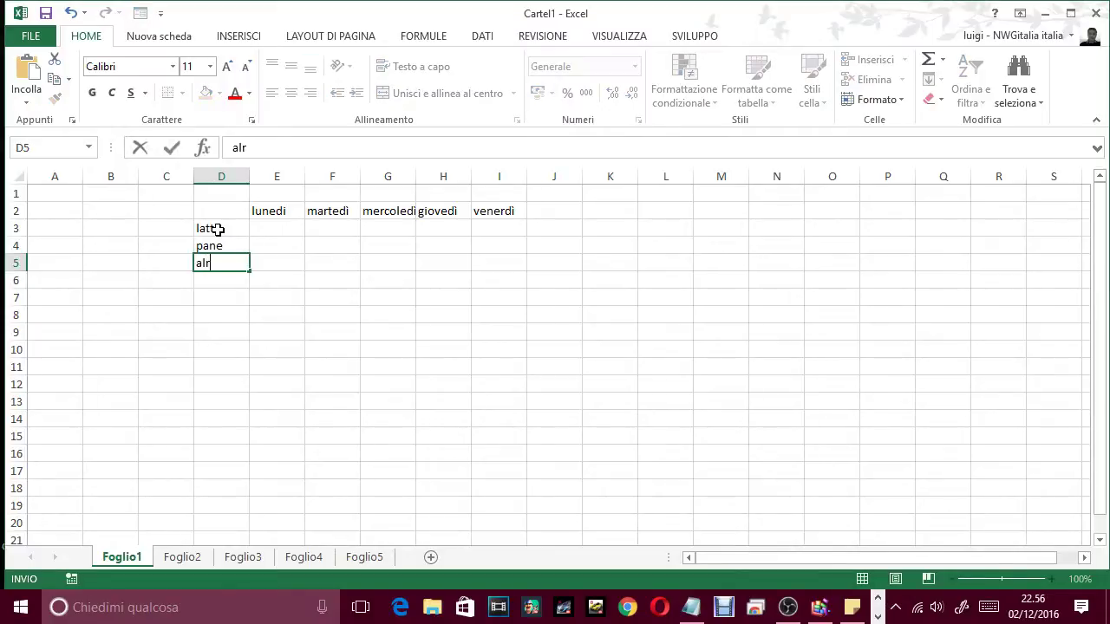
{"action": "key", "text": "Tab"}
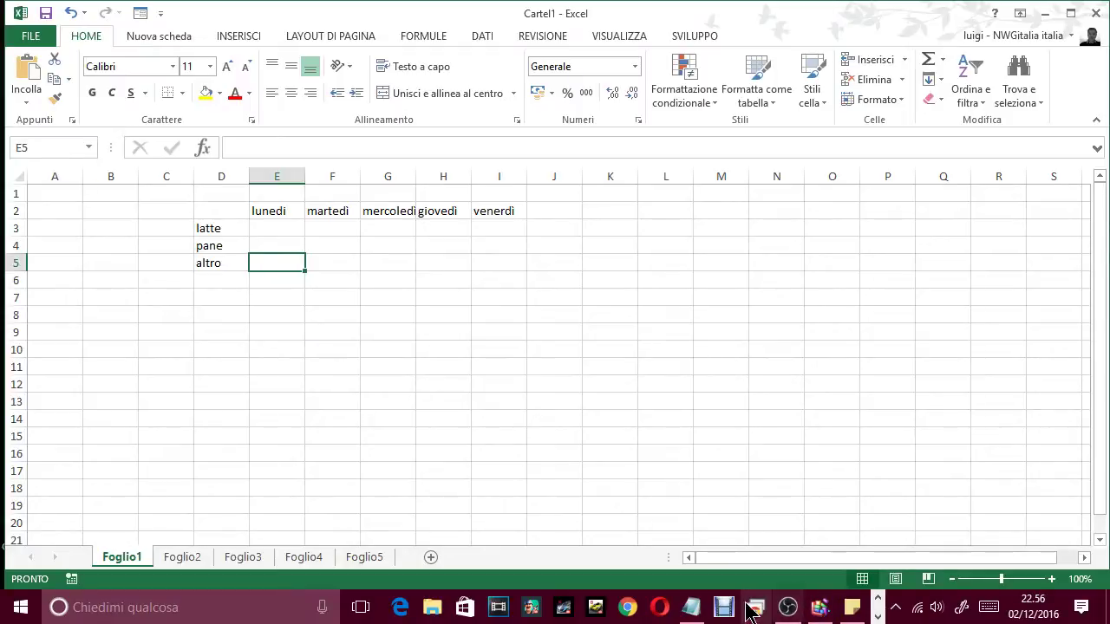
Step: Page through the taskbar's running apps and back to the pinned apps
{"action": "left_click", "coordinate": [876, 600]}
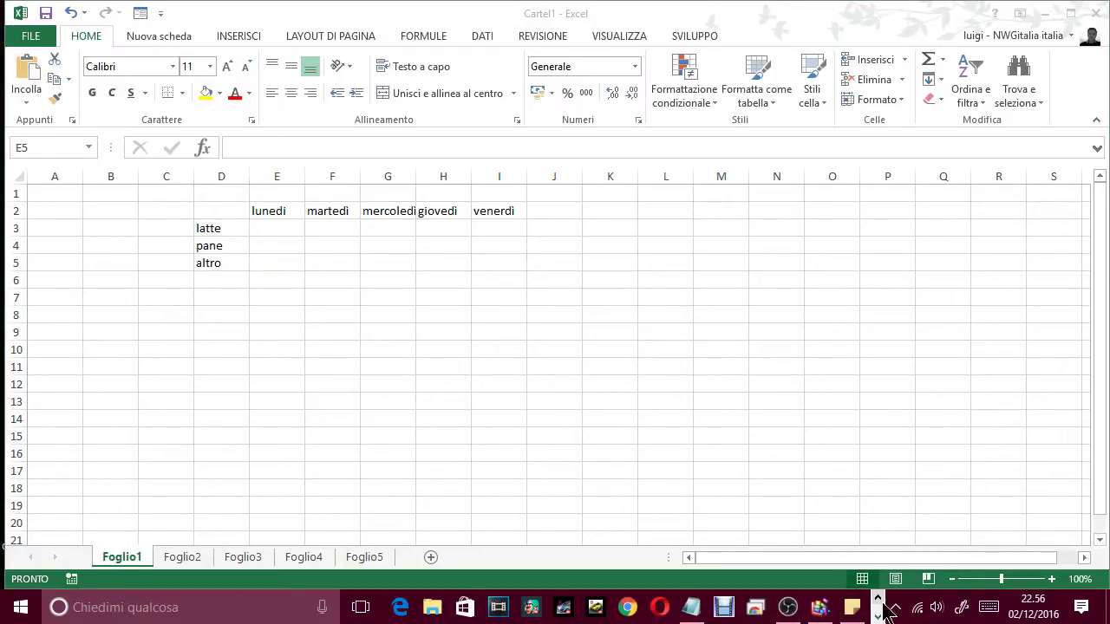
{"action": "left_click", "coordinate": [876, 616]}
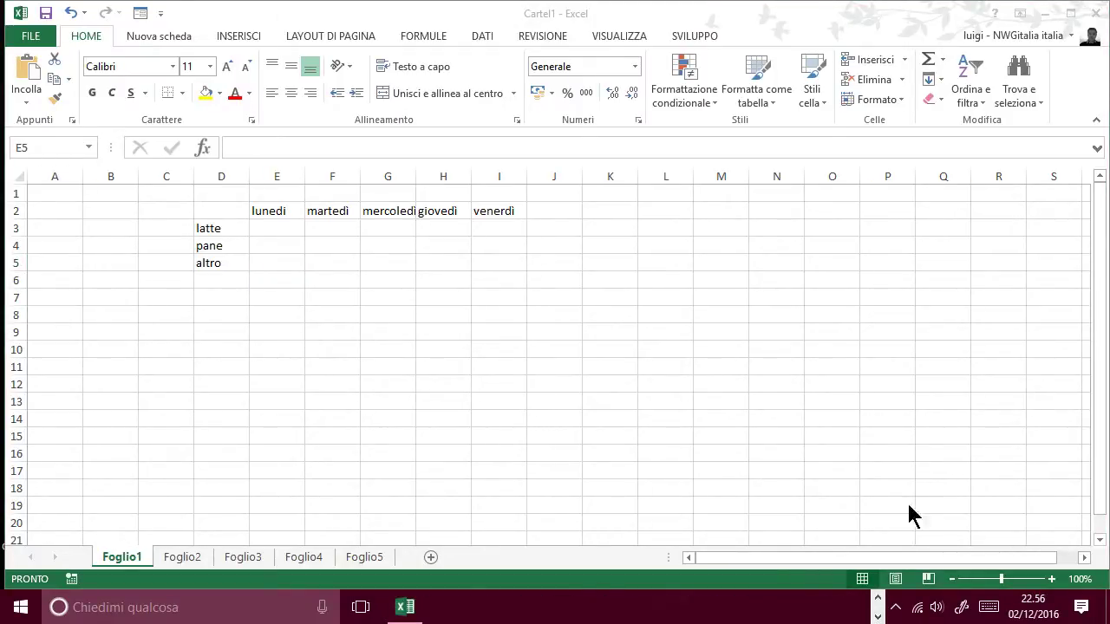
{"action": "left_click", "coordinate": [876, 599]}
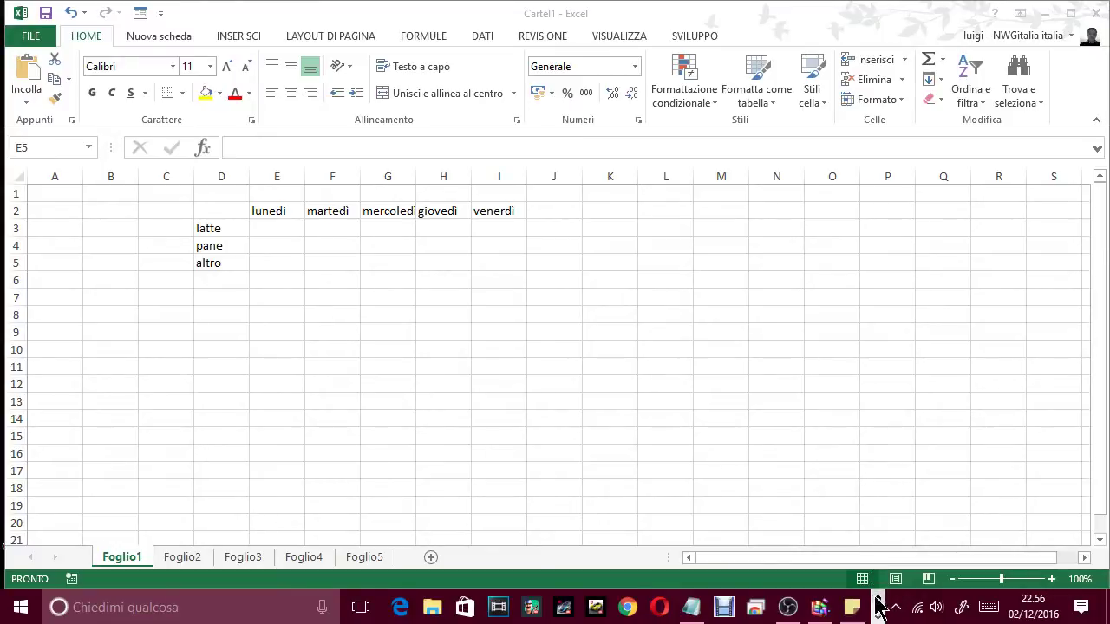
{"action": "left_click", "coordinate": [691, 607]}
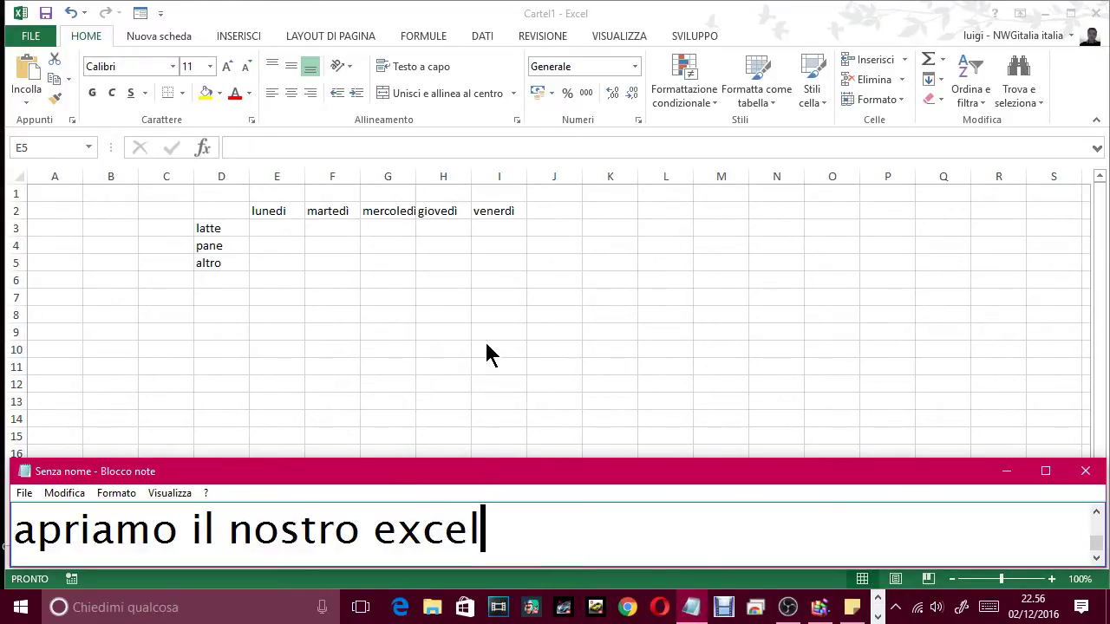
{"action": "type", "text": ". ok"}
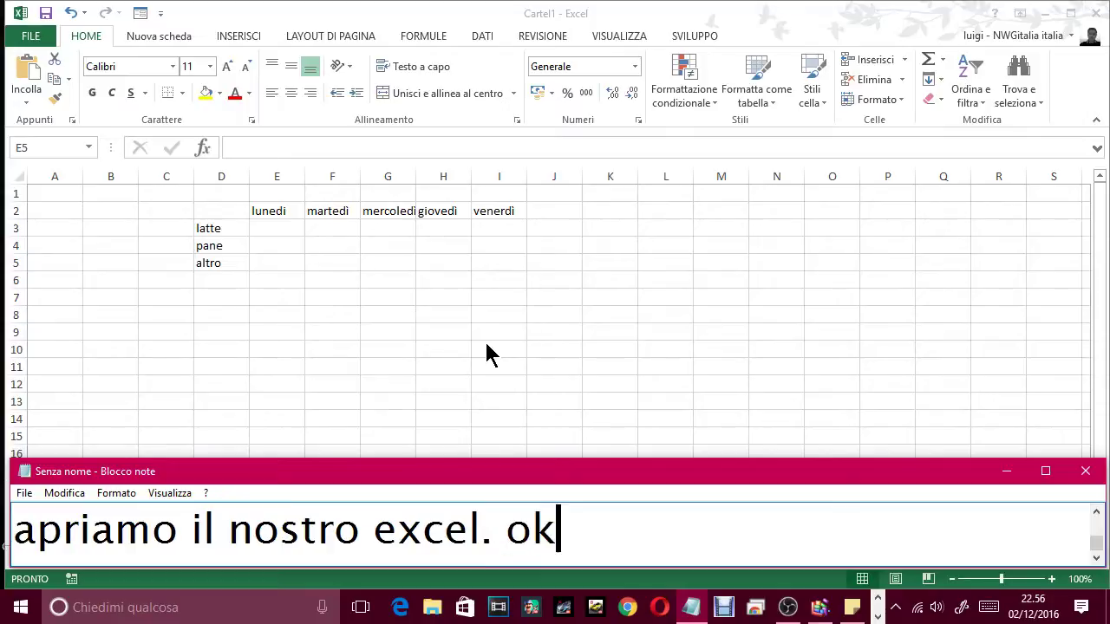
{"action": "type", "text": ", abbiamo "}
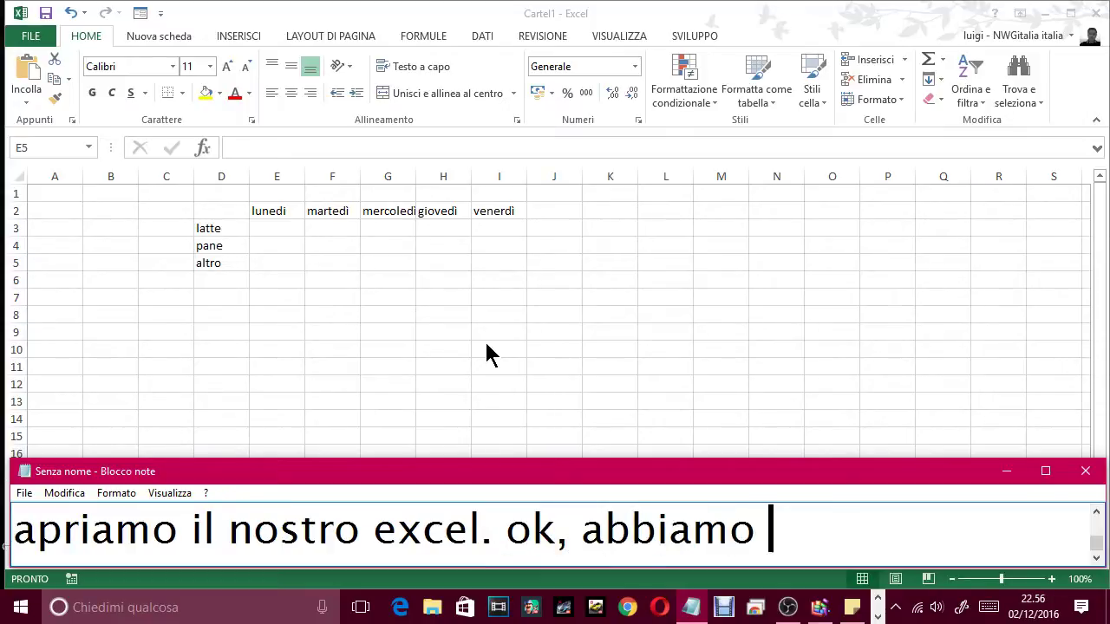
{"action": "type", "text": "creato il nost"}
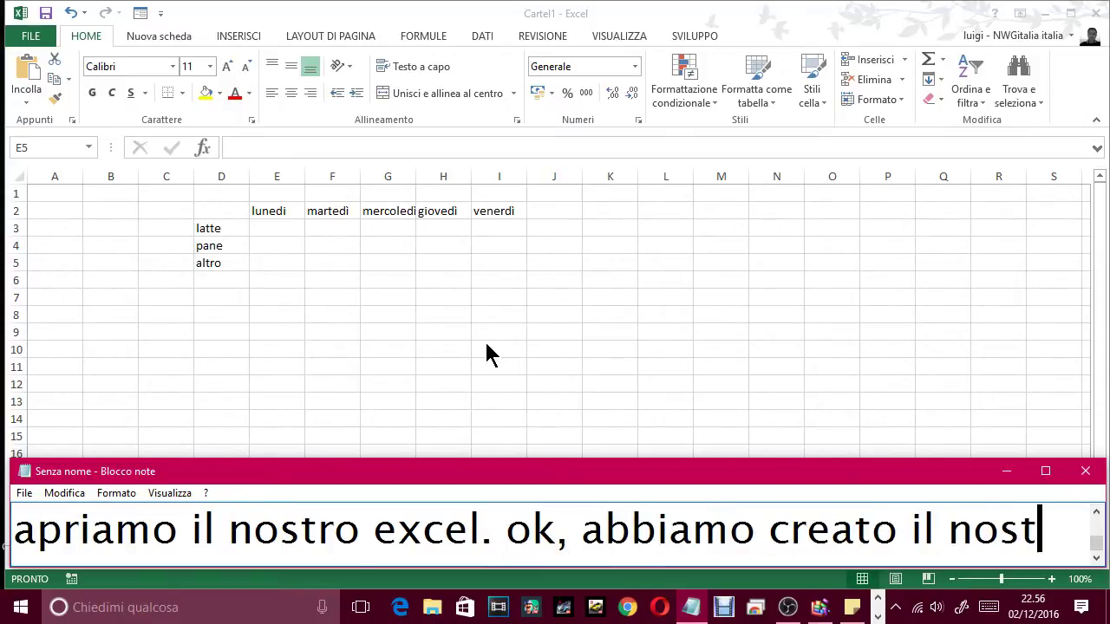
{"action": "type", "text": "ro file e "}
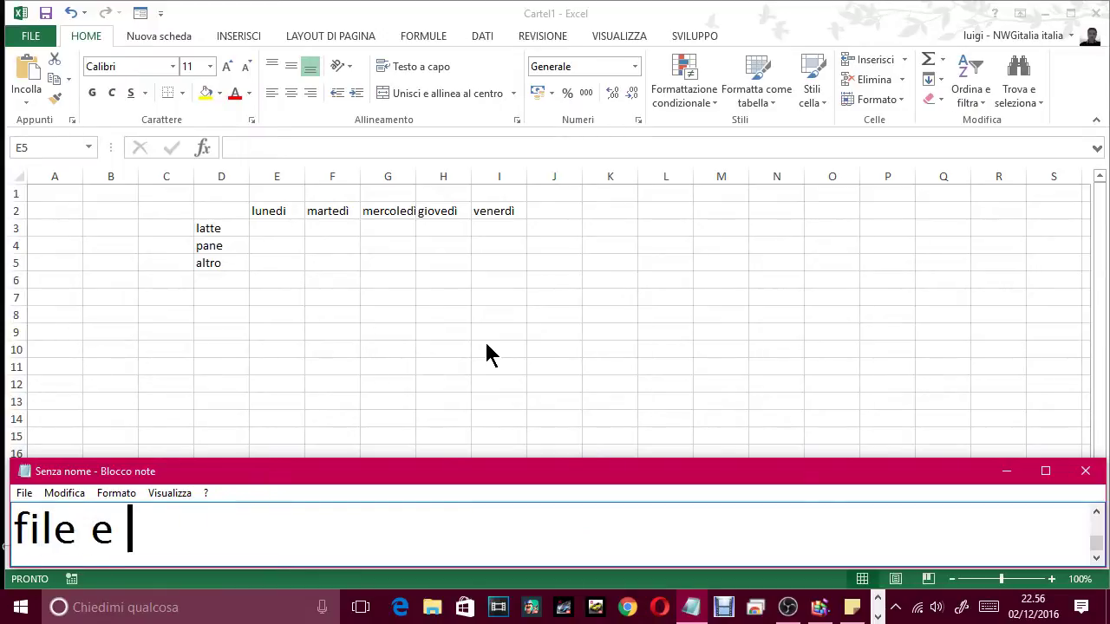
{"action": "type", "text": "vogliamo s"}
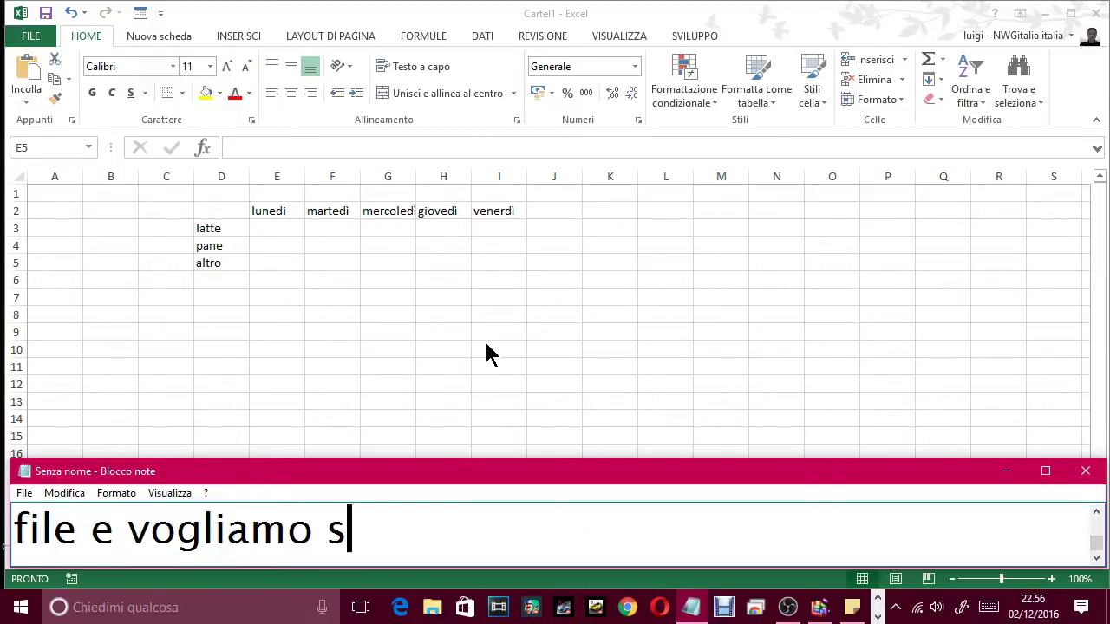
{"action": "type", "text": "alvarlo "}
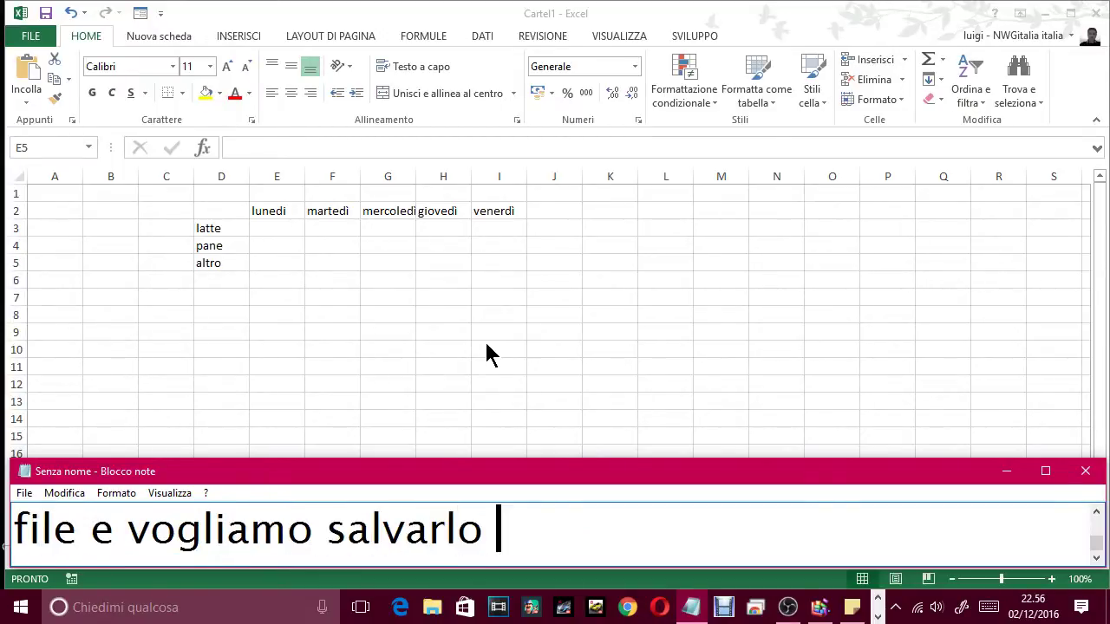
{"action": "type", "text": "sul nostro "}
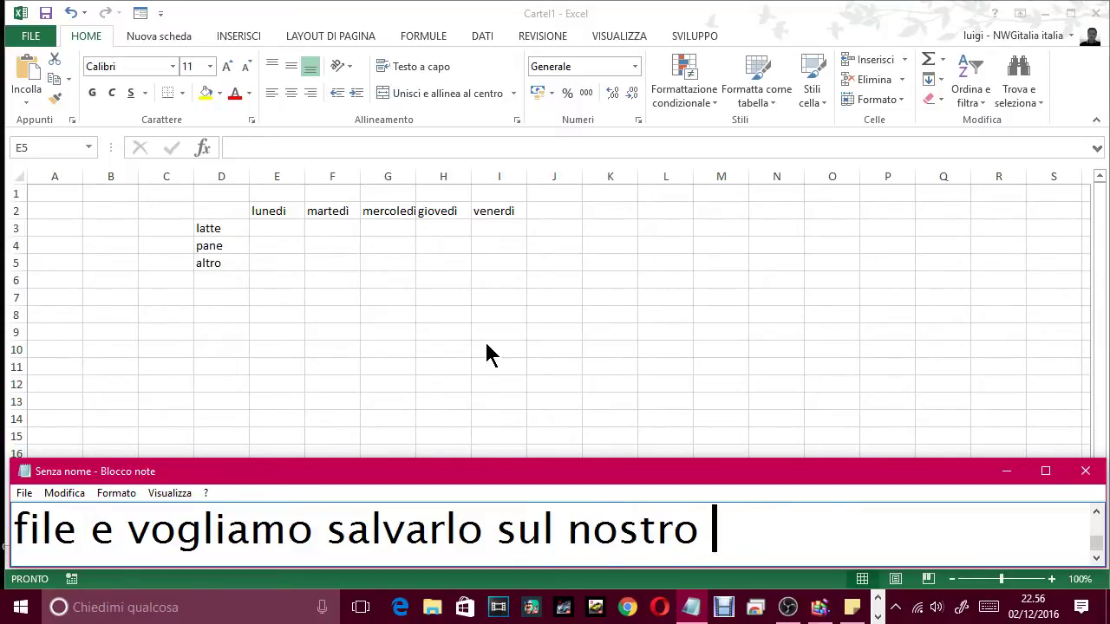
{"action": "type", "text": "computer"}
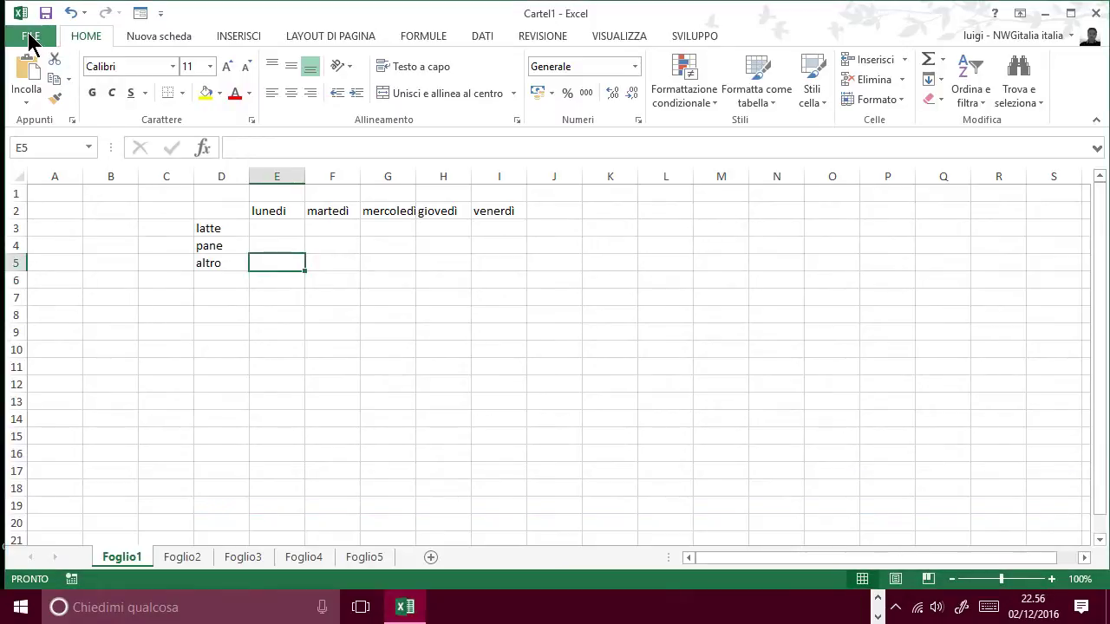
Step: On the FILE Informazioni page, expand the Proteggi cartella di lavoro options
{"action": "left_click", "coordinate": [30, 36]}
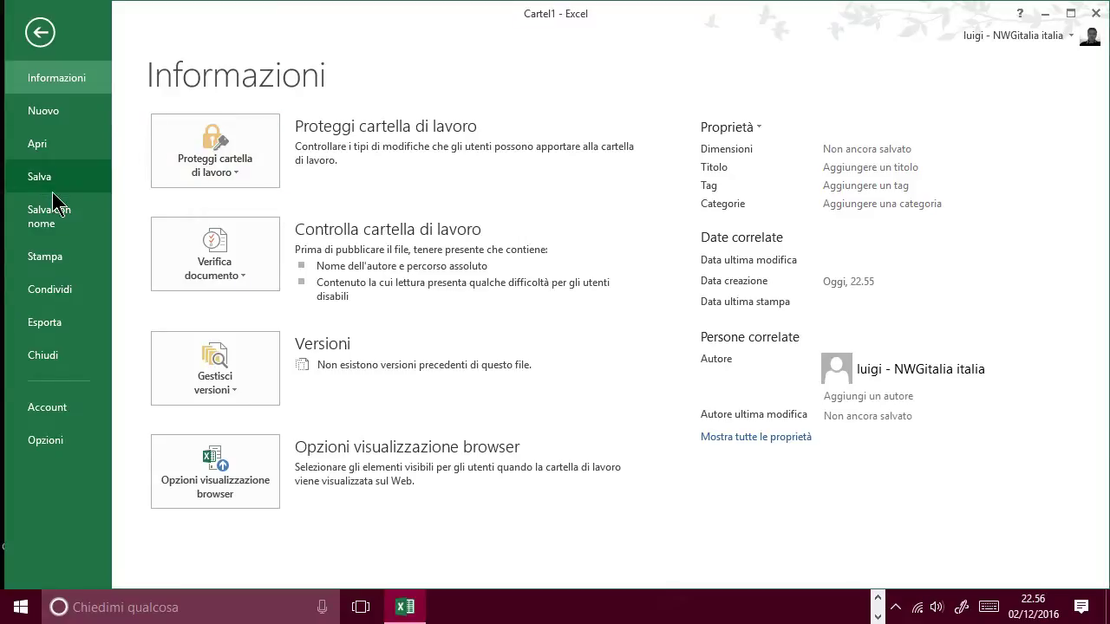
{"action": "left_click", "coordinate": [227, 172]}
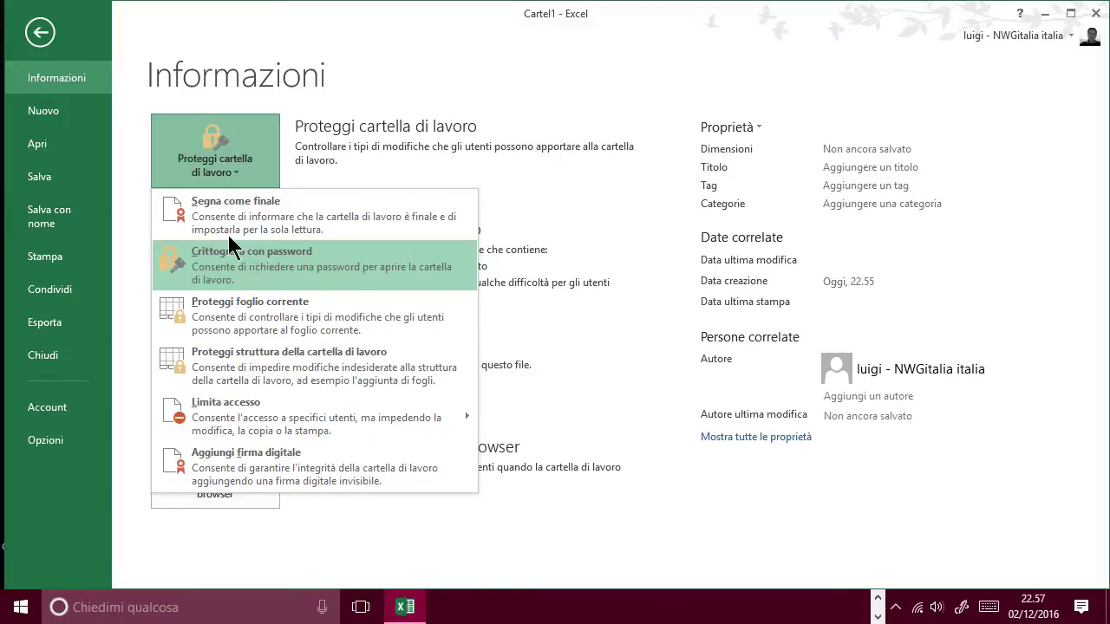
Step: Return to Foglio1 and add the narration line 'andiamo su file,' in Notepad
{"action": "left_click", "coordinate": [38, 33]}
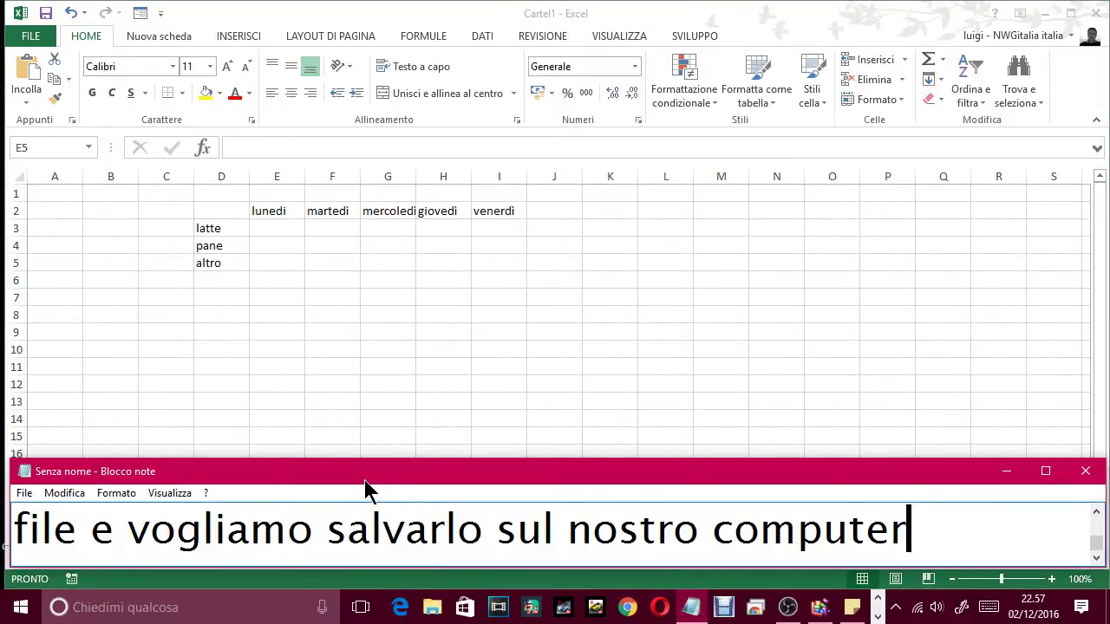
{"action": "type", "text": "."}
{"action": "key", "text": "Return"}
{"action": "type", "text": "andiamo"}
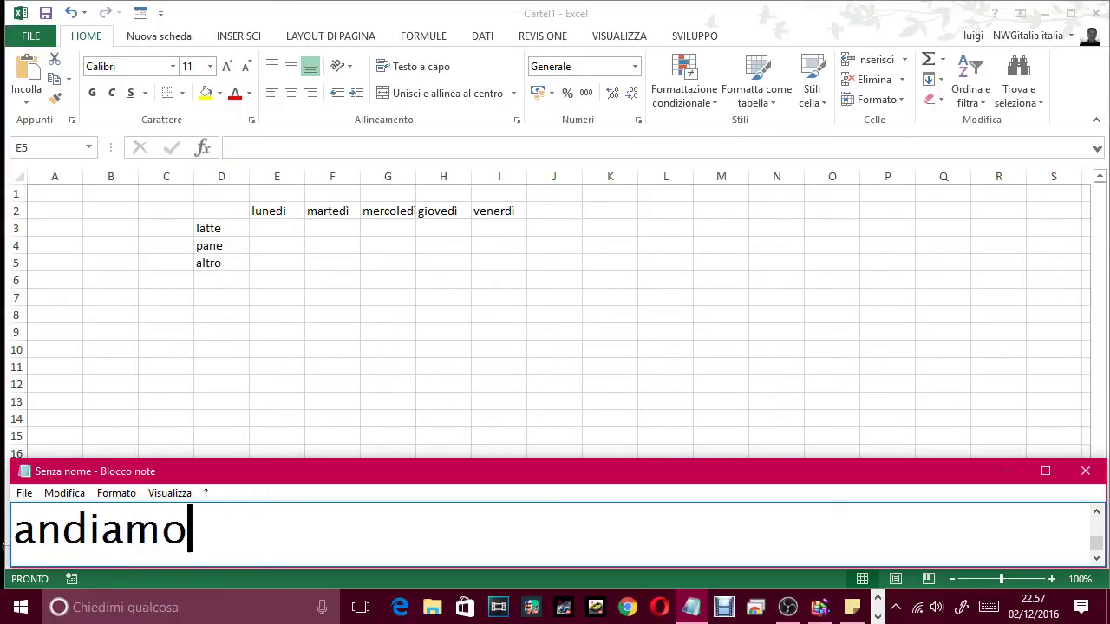
{"action": "type", "text": " su fil"}
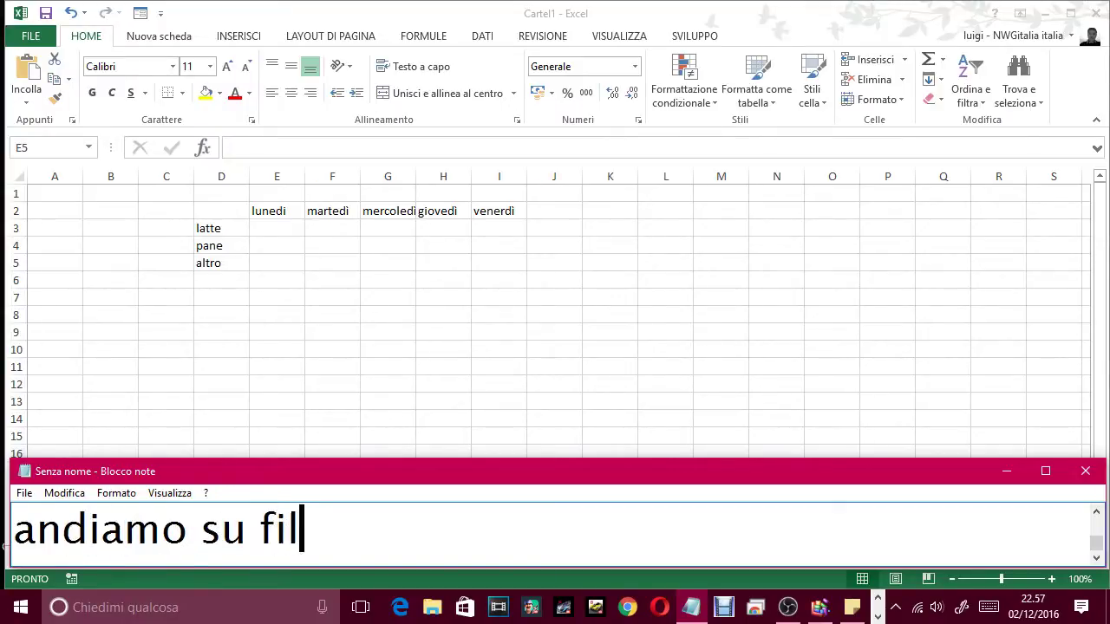
{"action": "type", "text": "e,"}
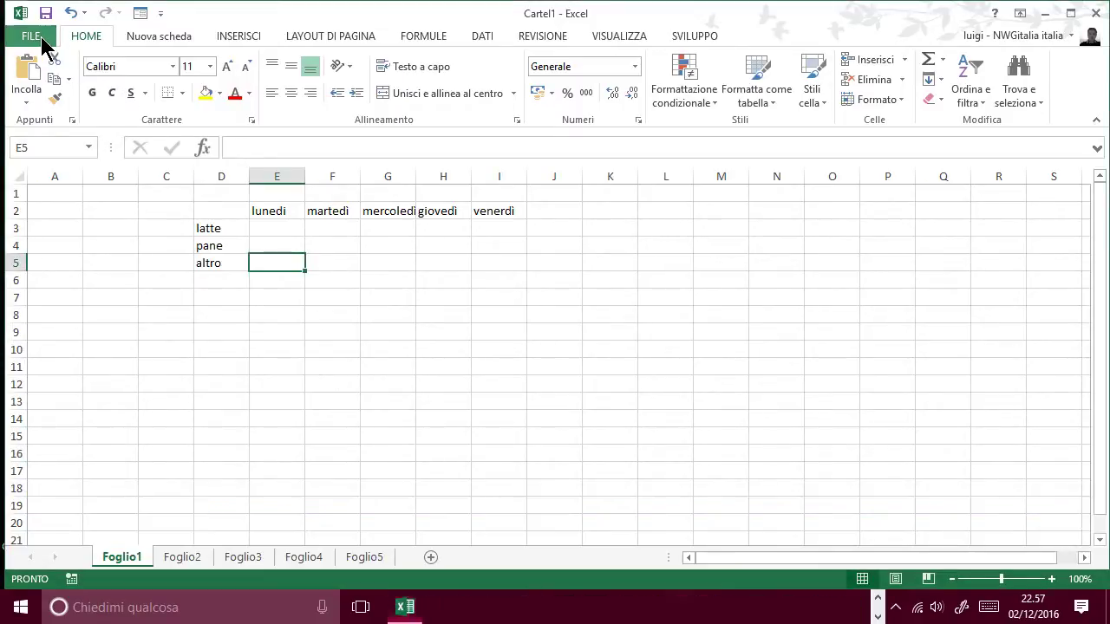
Step: Open the FILE Informazioni page and narrate that clicking opens this window
{"action": "left_click", "coordinate": [41, 38]}
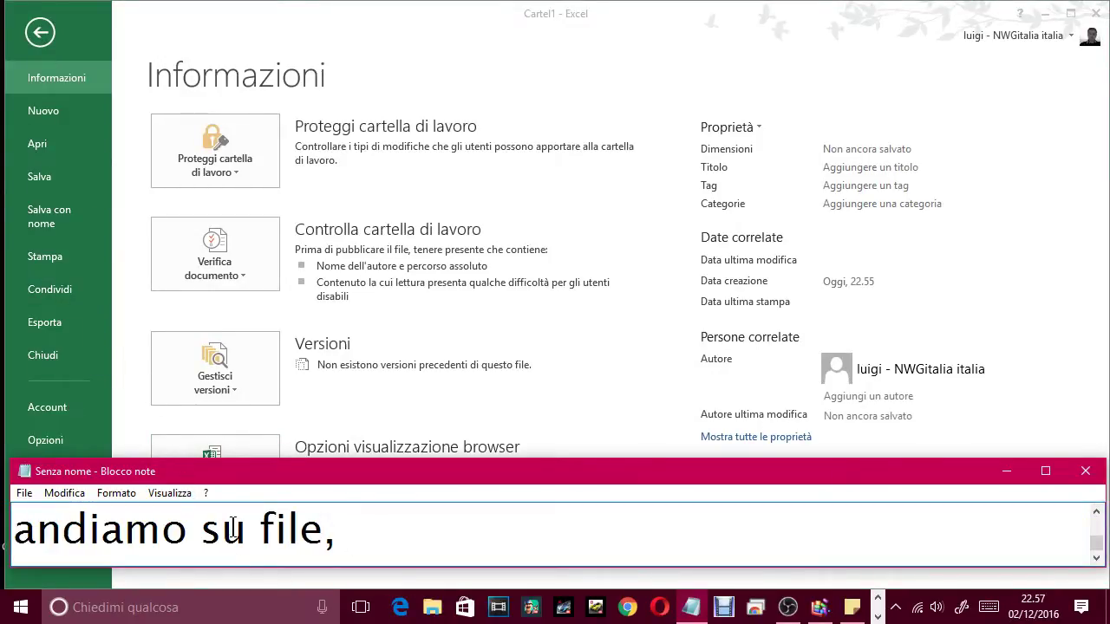
{"action": "type", "text": "clicchi"}
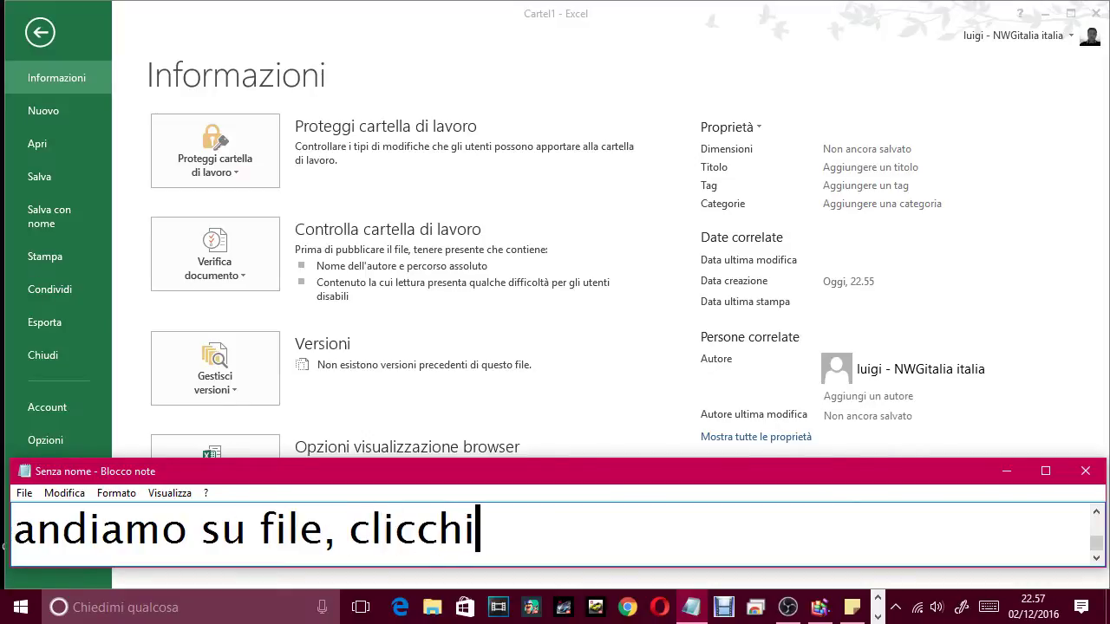
{"action": "type", "text": "amo e s"}
{"action": "type", "text": "i "}
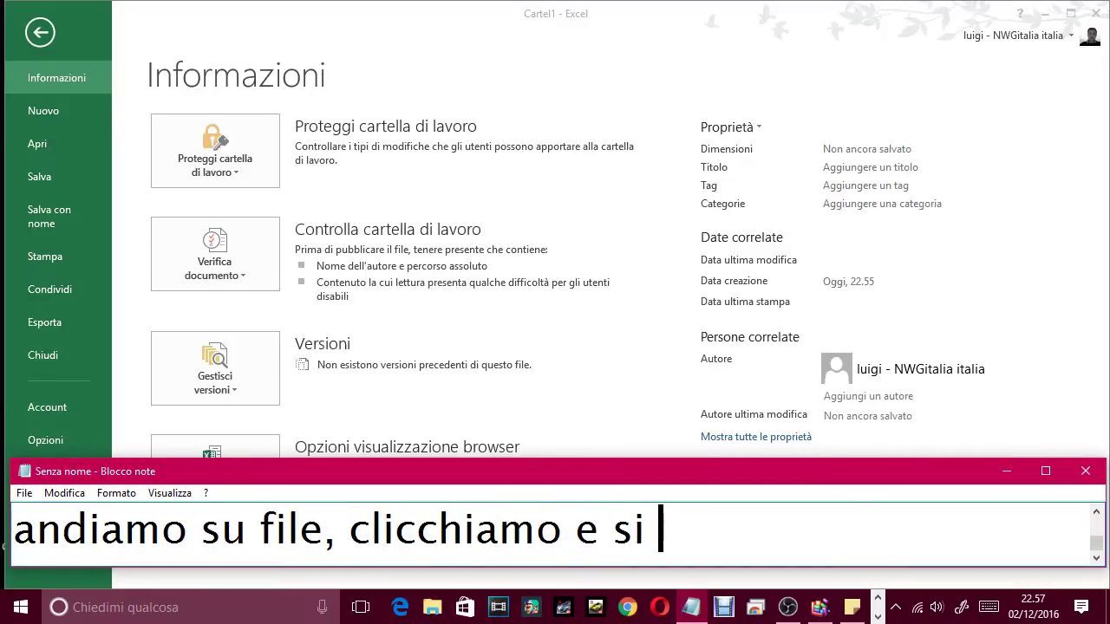
{"action": "type", "text": "apre qe"}
{"action": "key", "text": "BackSpace"}
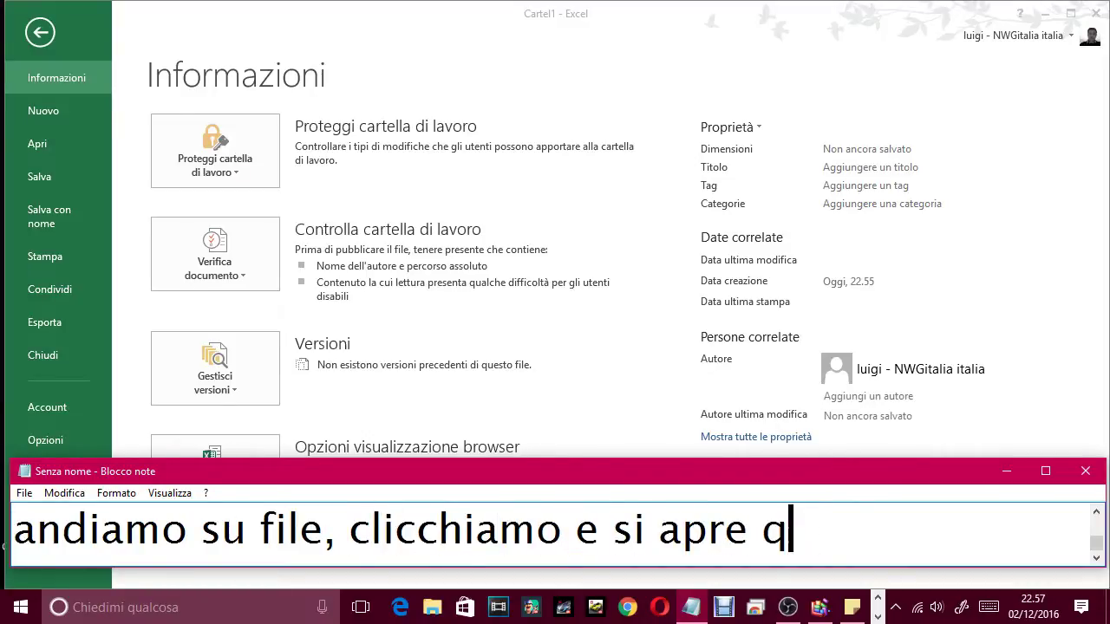
{"action": "type", "text": "uesta fines"}
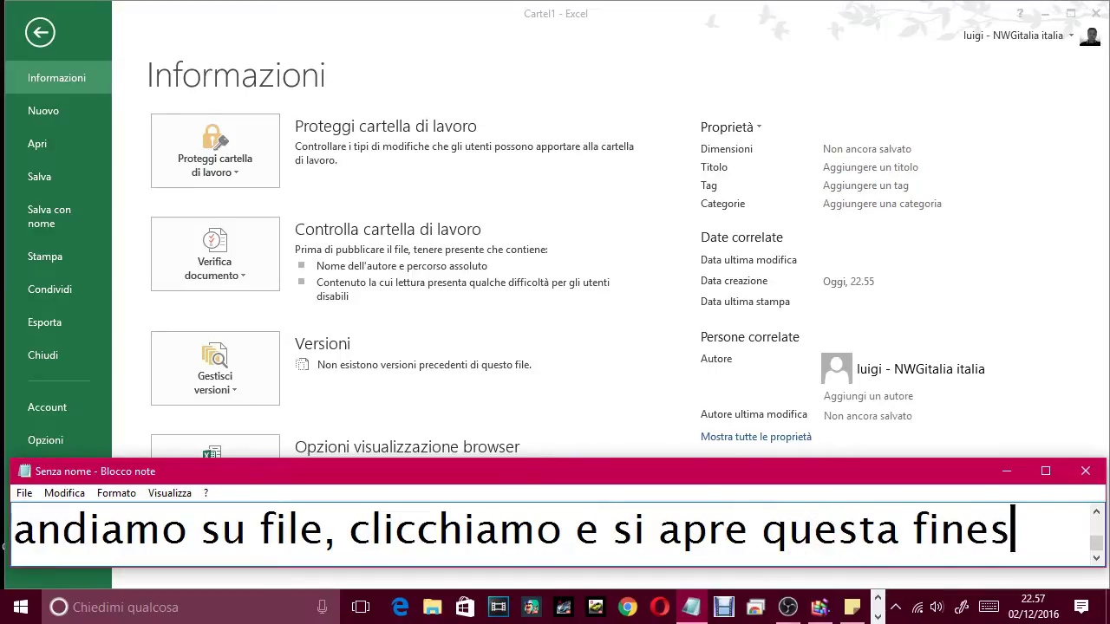
{"action": "type", "text": "tra"}
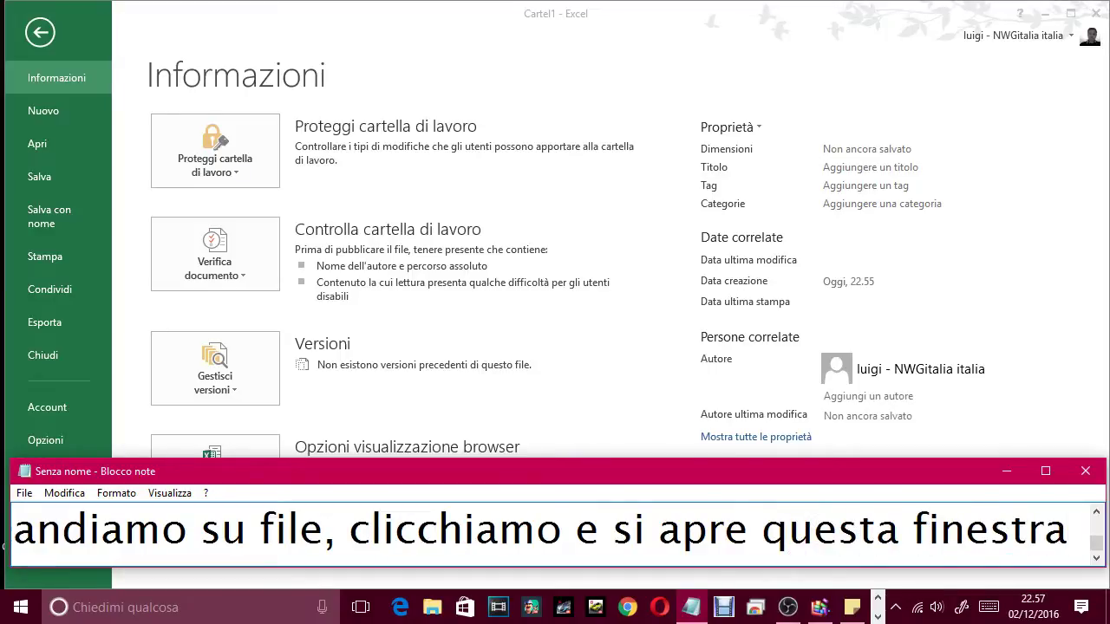
{"action": "type", "text": "."}
Step: Narrate that the PROTEGGI CARTELLA DI LAVORO box under Informazioni should be clicked
{"action": "key", "text": "Return"}
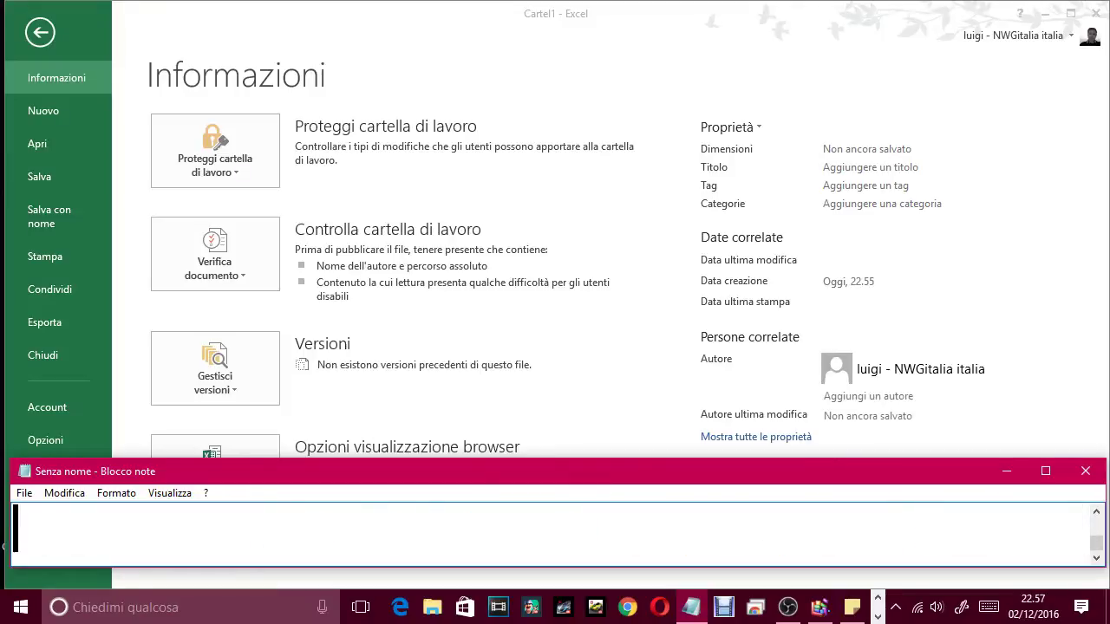
{"action": "type", "text": "come vd"}
{"action": "key", "text": "BackSpace"}
{"action": "type", "text": "e"}
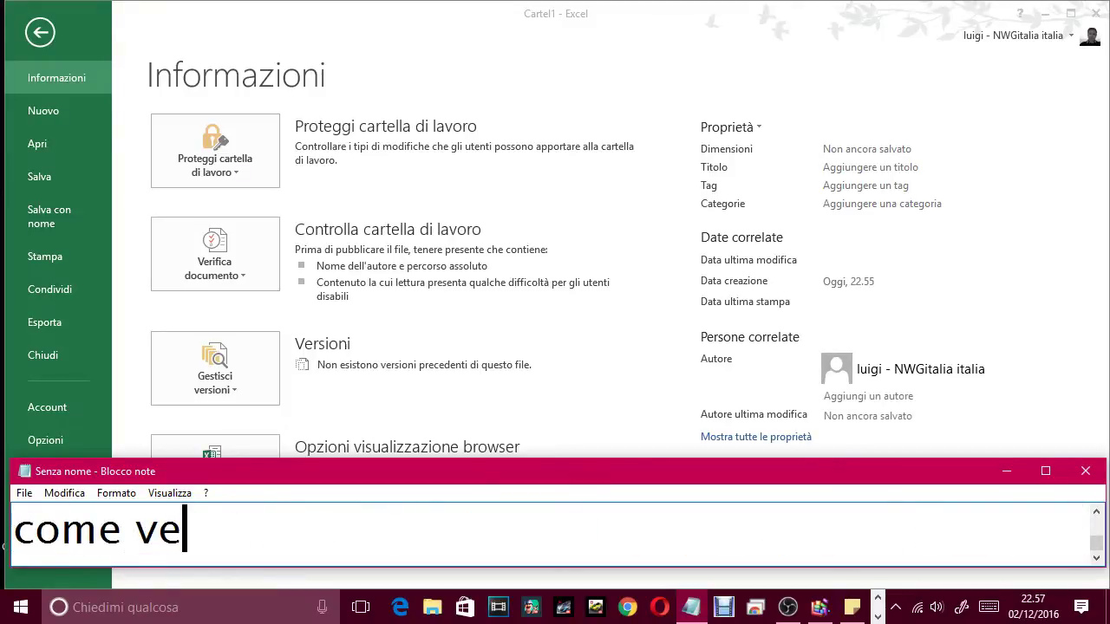
{"action": "type", "text": "di so"}
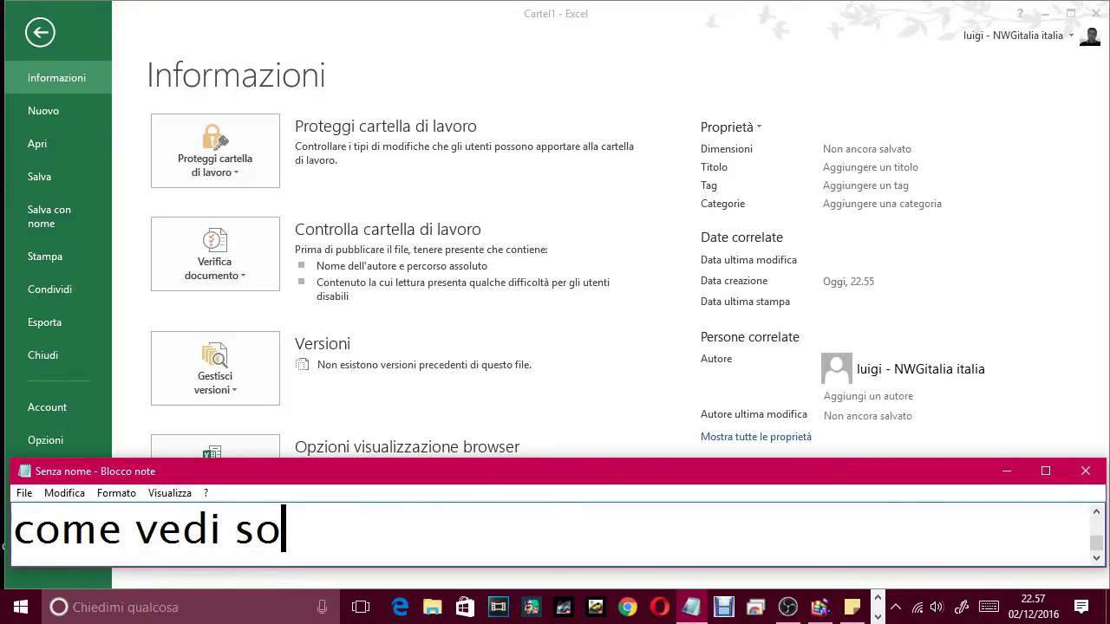
{"action": "type", "text": "tto informa"}
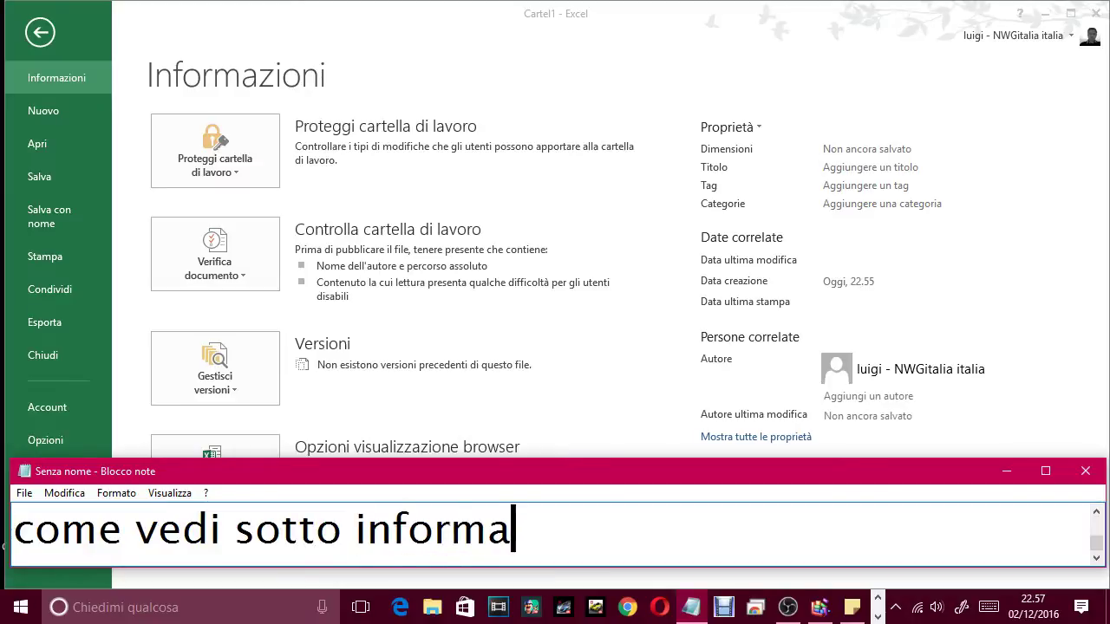
{"action": "type", "text": "zioni tr"}
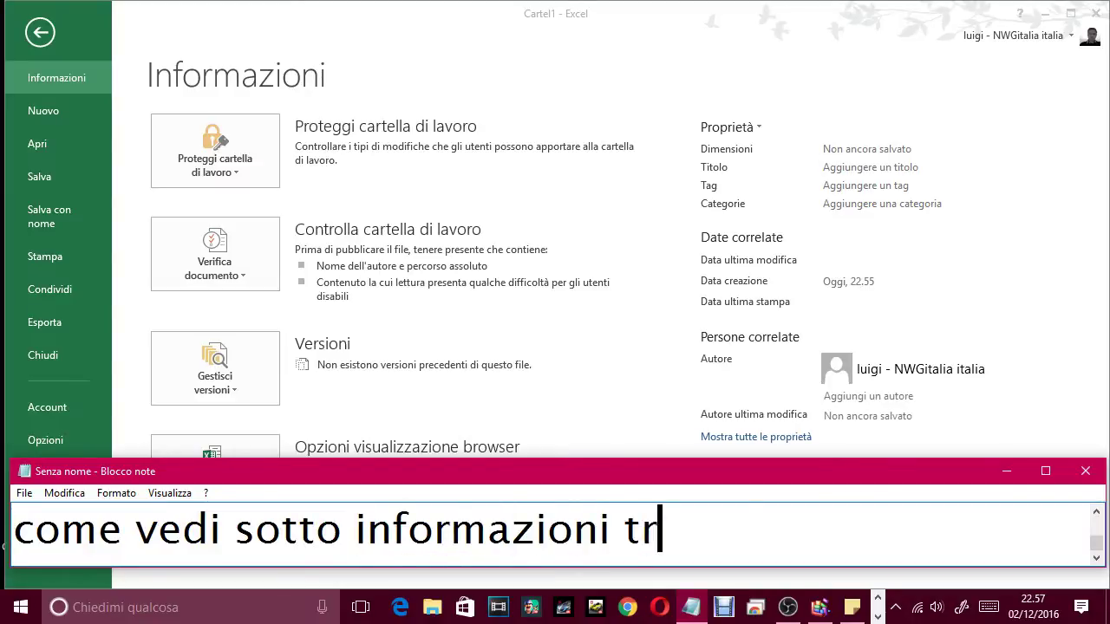
{"action": "type", "text": "ovi "}
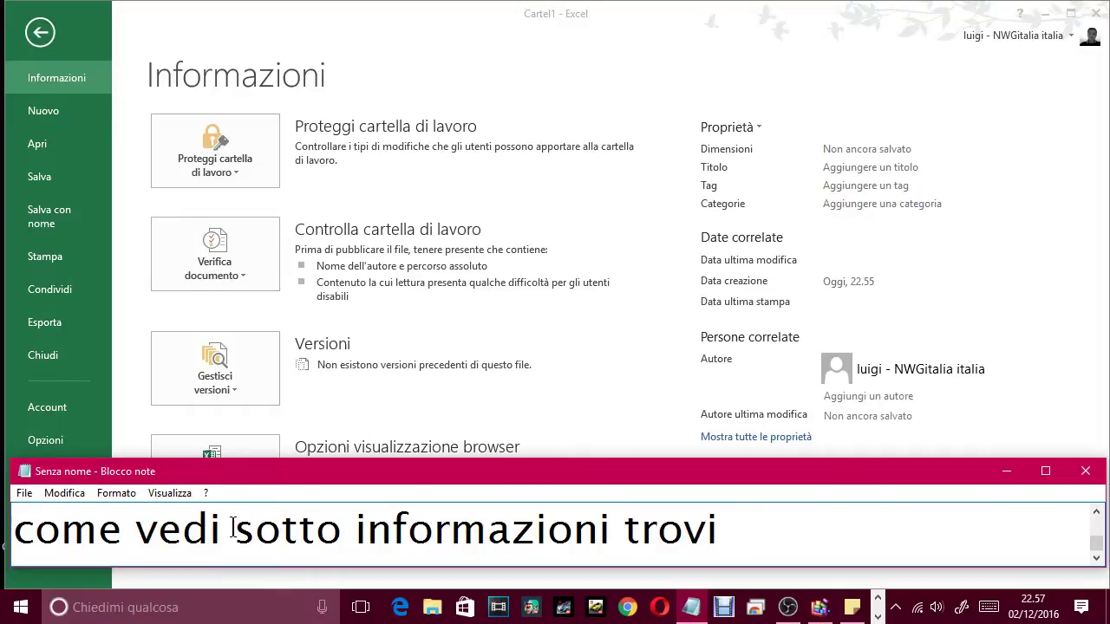
{"action": "type", "text": "la box "}
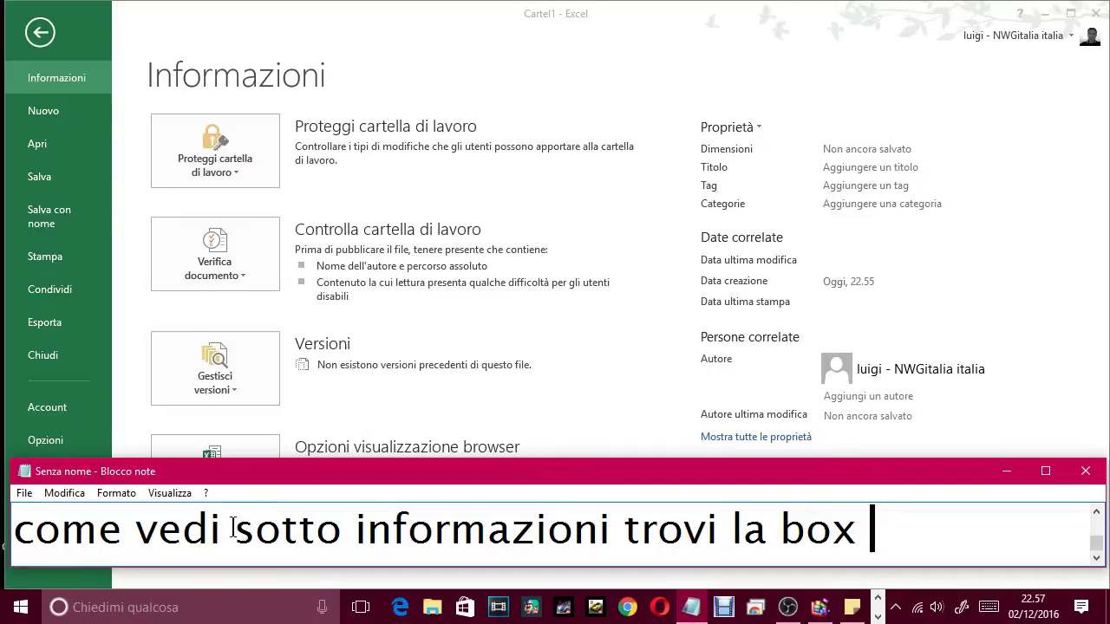
{"action": "type", "text": "PROTEGG"}
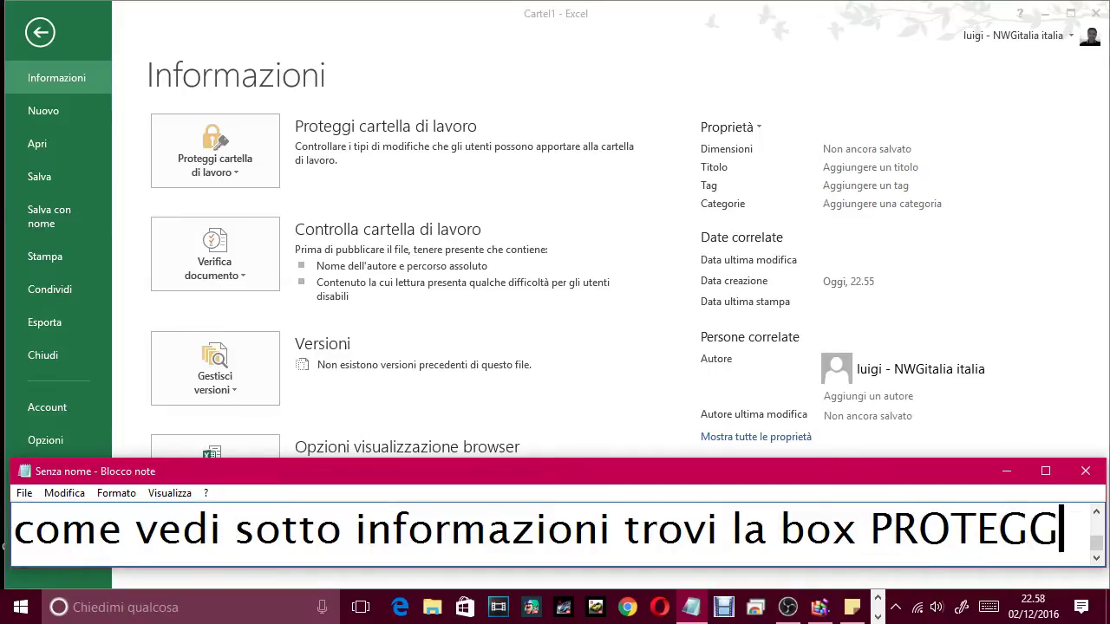
{"action": "type", "text": "I CAR"}
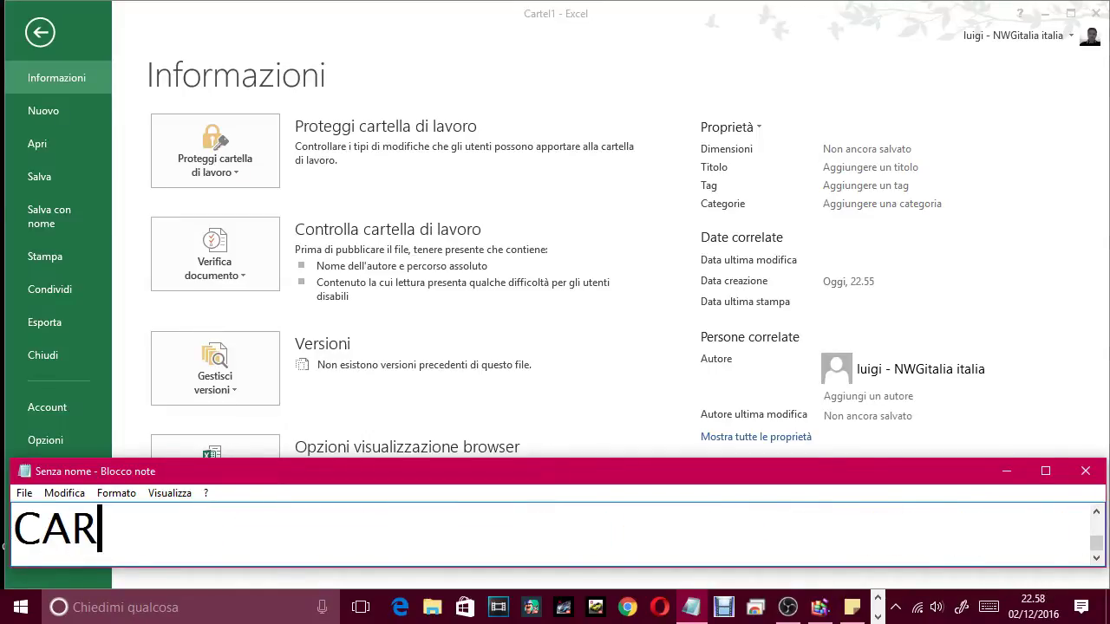
{"action": "type", "text": "TELLA DI LA"}
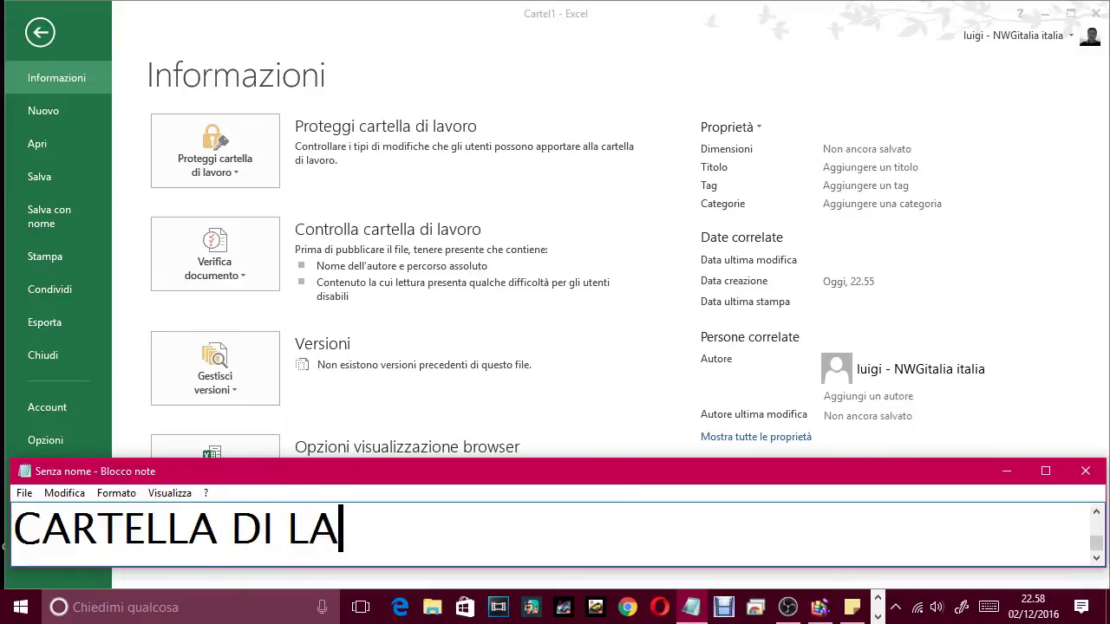
{"action": "type", "text": "VORO"}
{"action": "key", "text": "Tab"}
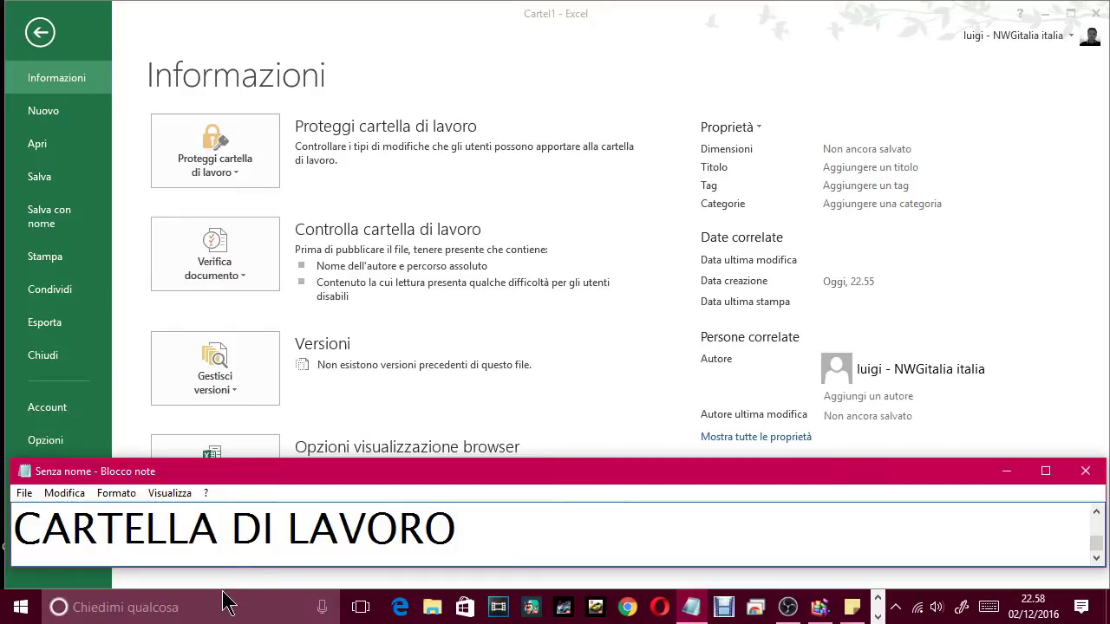
{"action": "type", "text": ", "}
{"action": "type", "text": "ci clicchi s"}
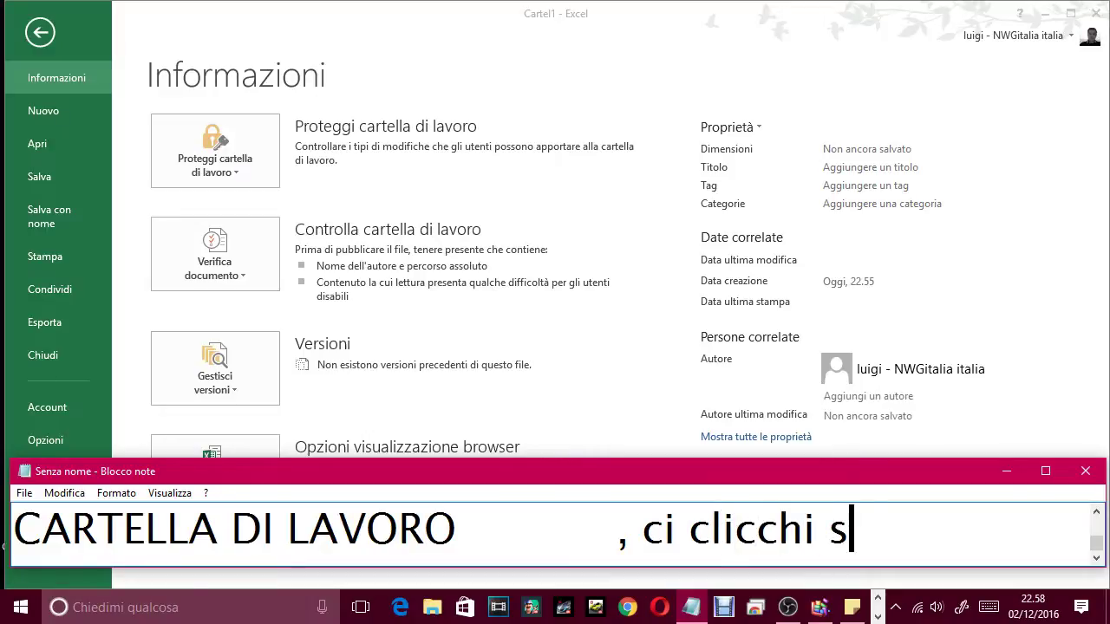
{"action": "type", "text": "opra"}
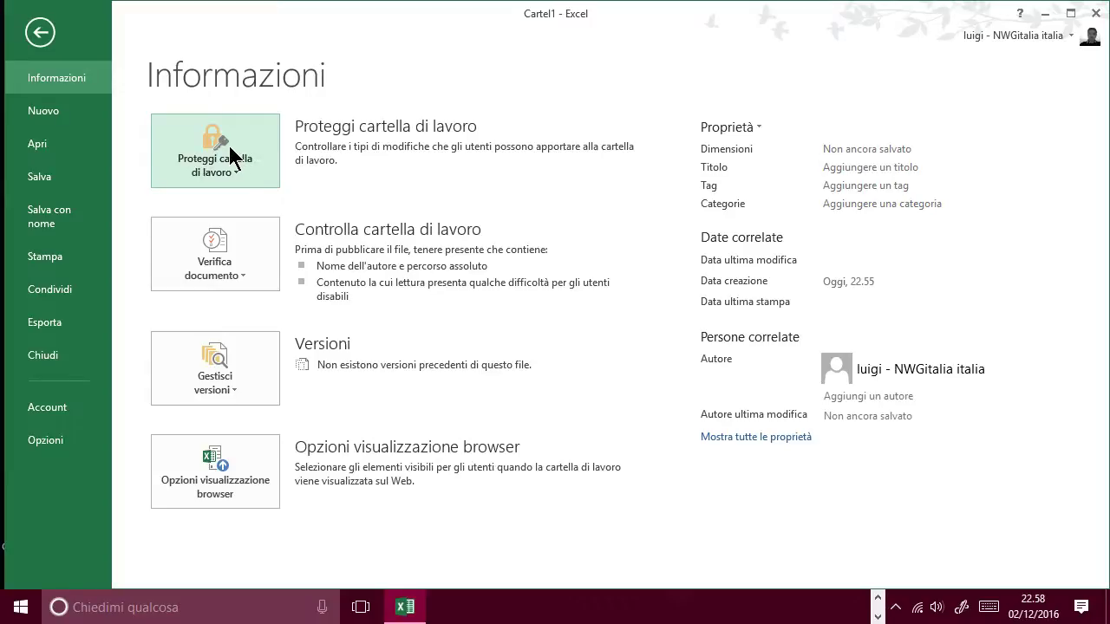
Step: Preview the protection options, then narrate 'e dal menu che ti esce clicchi su'
{"action": "left_click", "coordinate": [231, 159]}
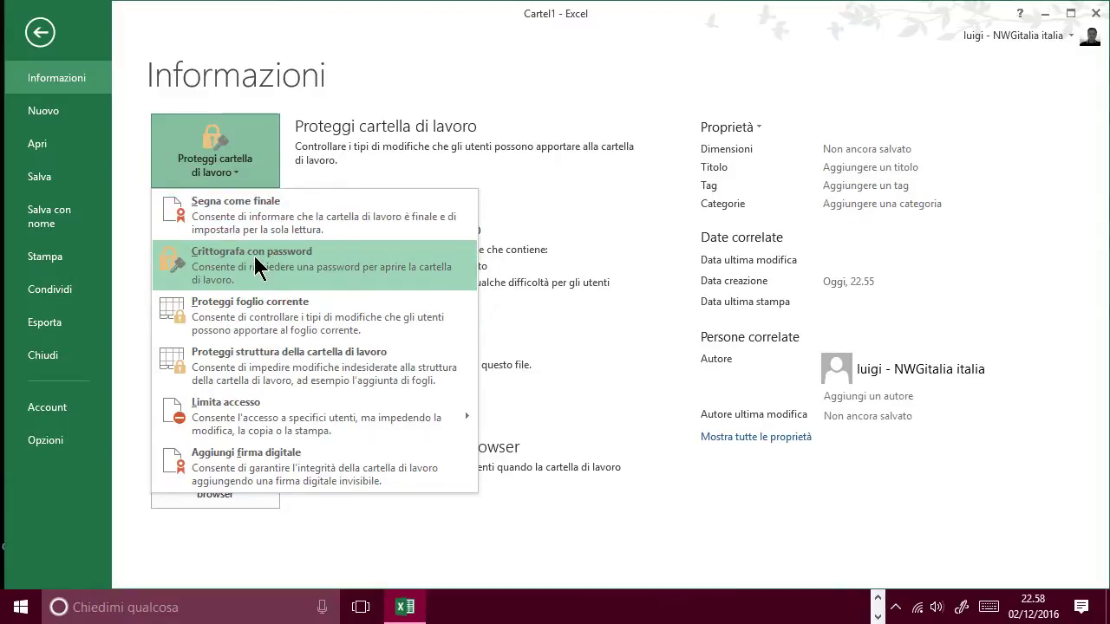
{"action": "left_click", "coordinate": [592, 517]}
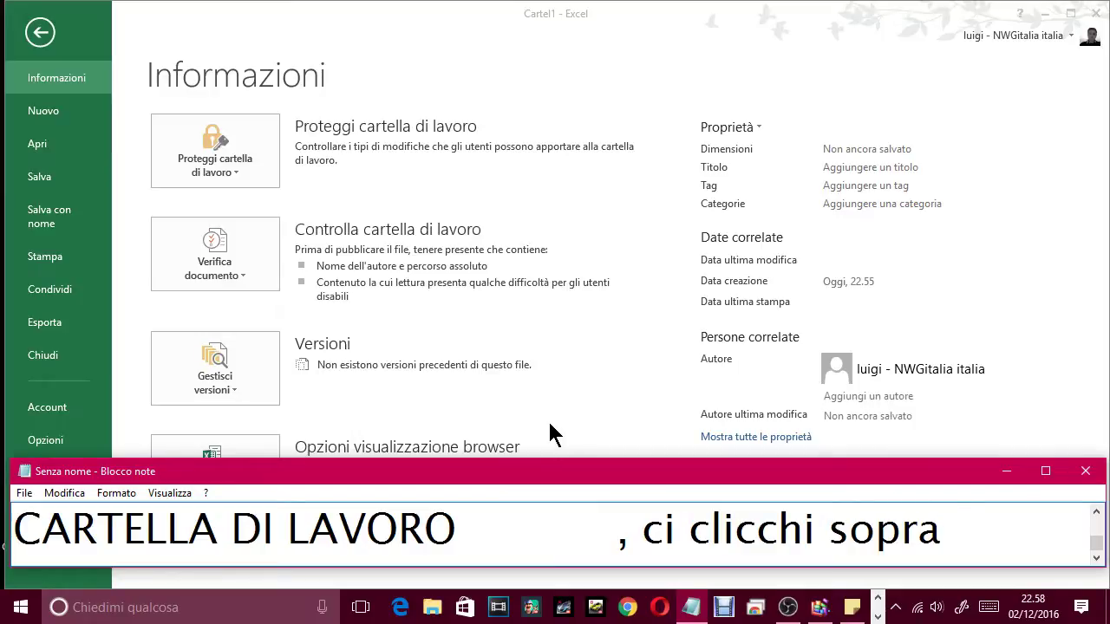
{"action": "type", "text": ", e dal me"}
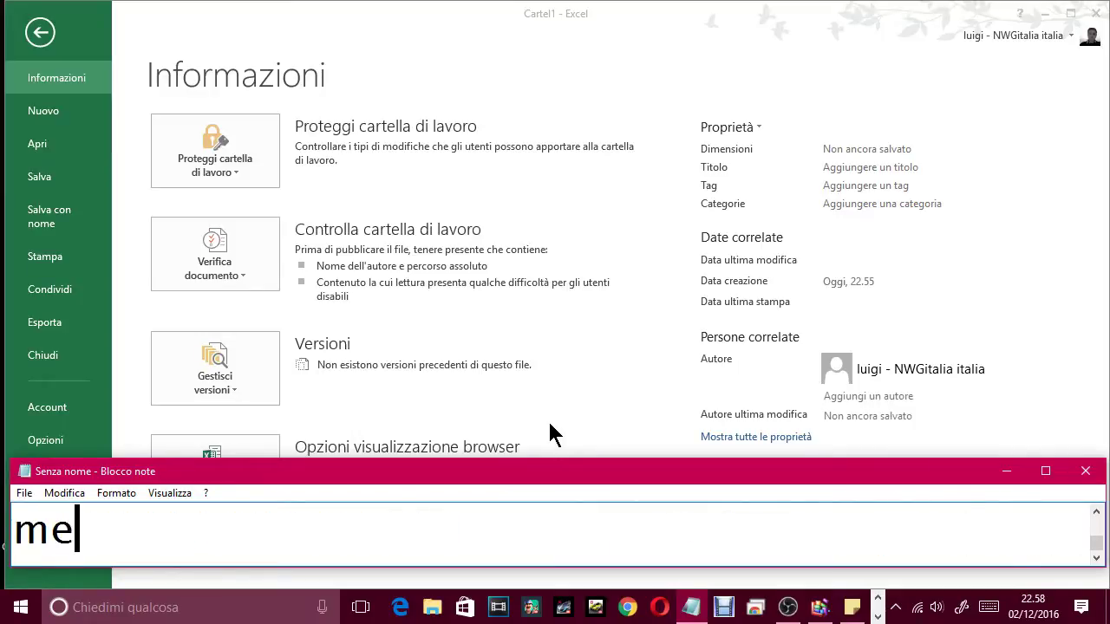
{"action": "type", "text": "nu che t"}
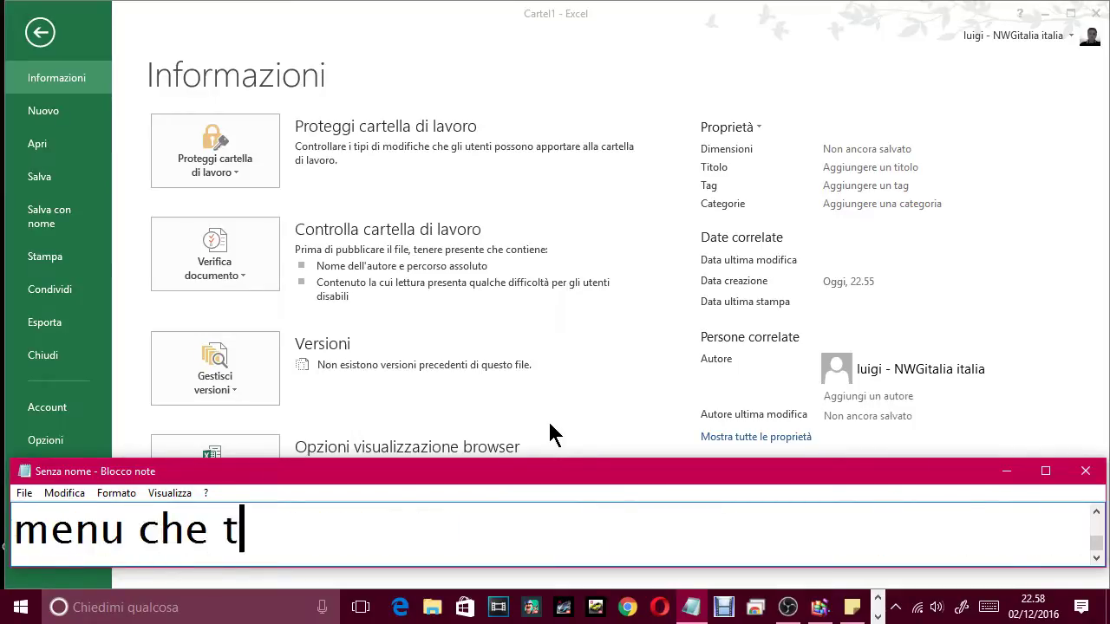
{"action": "type", "text": "i esce "}
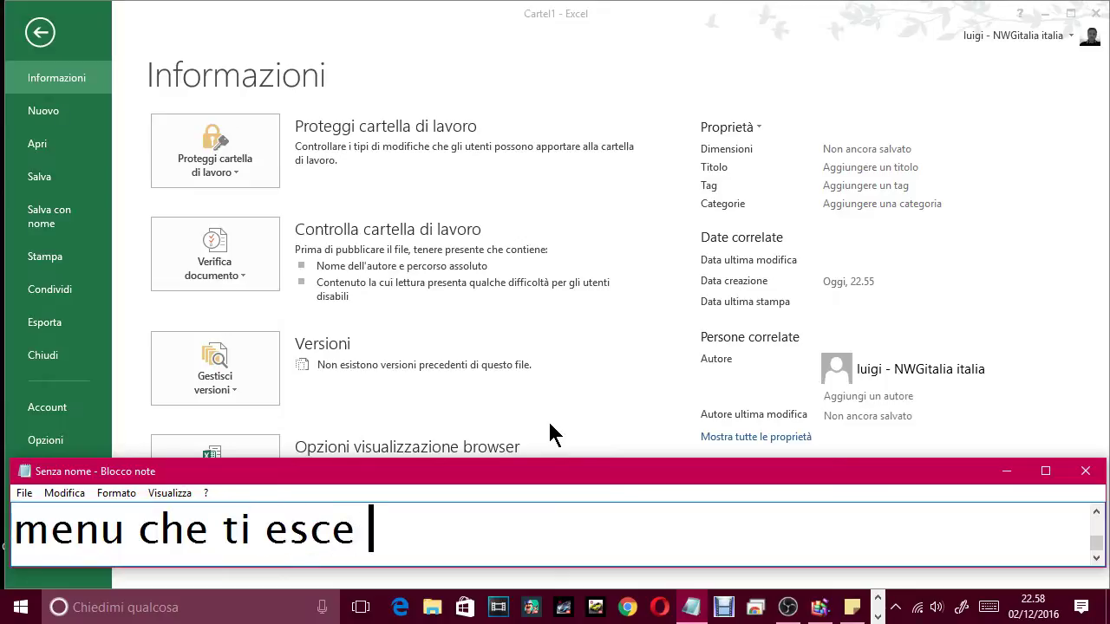
{"action": "type", "text": "clicchi"}
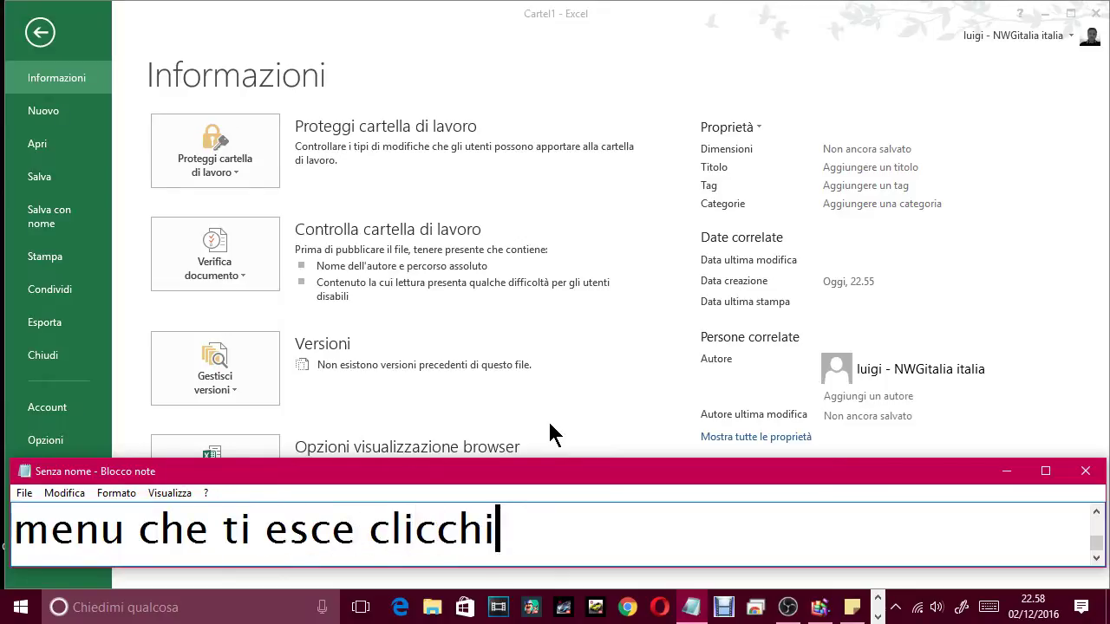
{"action": "type", "text": " su"}
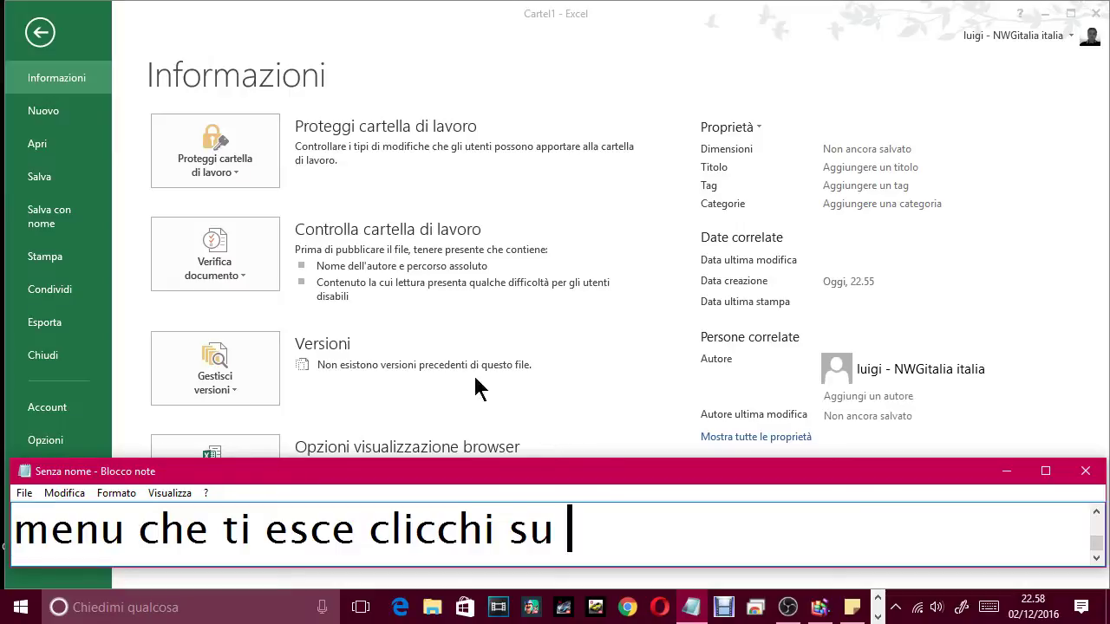
Step: Show the protection options again and add 'CRITTOGRAFA CON PASSWORD' to the narration
{"action": "left_click", "coordinate": [241, 161]}
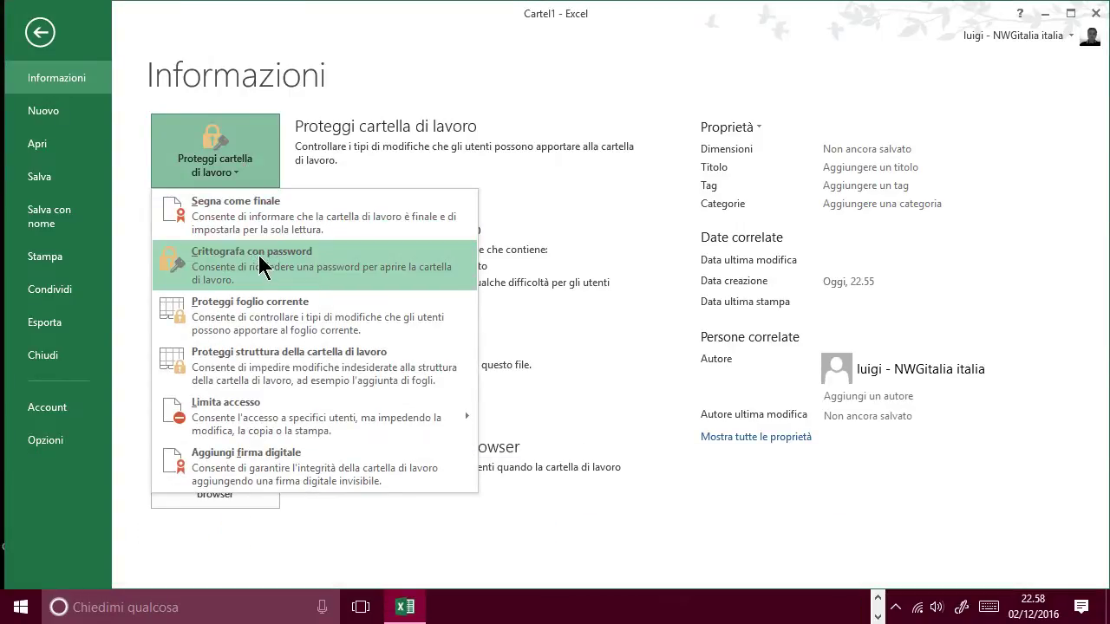
{"action": "key", "text": "alt+Tab"}
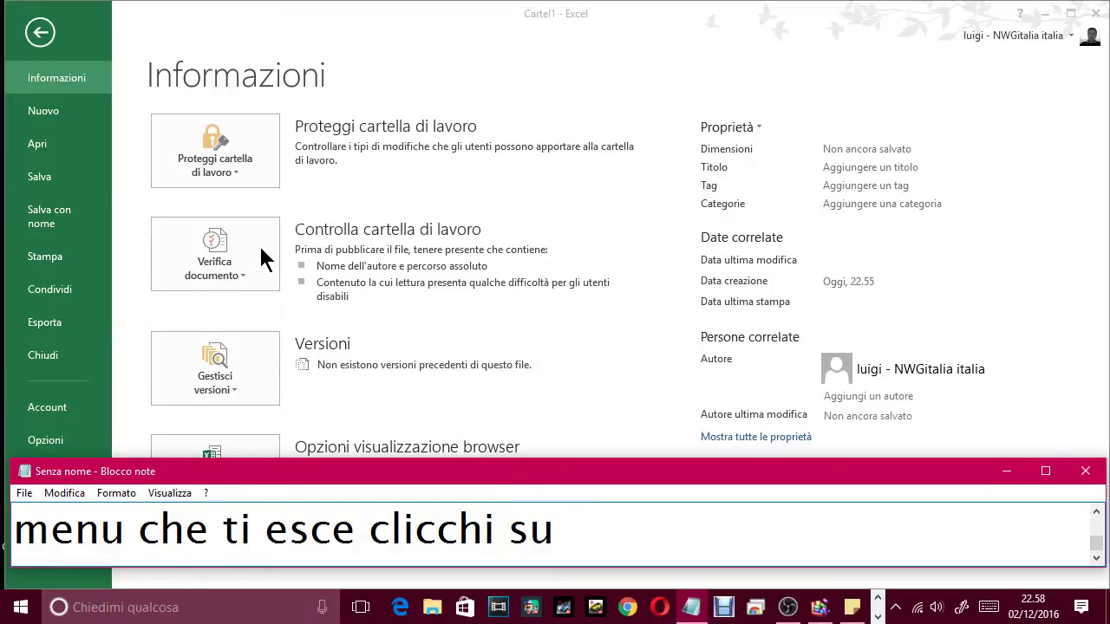
{"action": "type", "text": "CRITTO"}
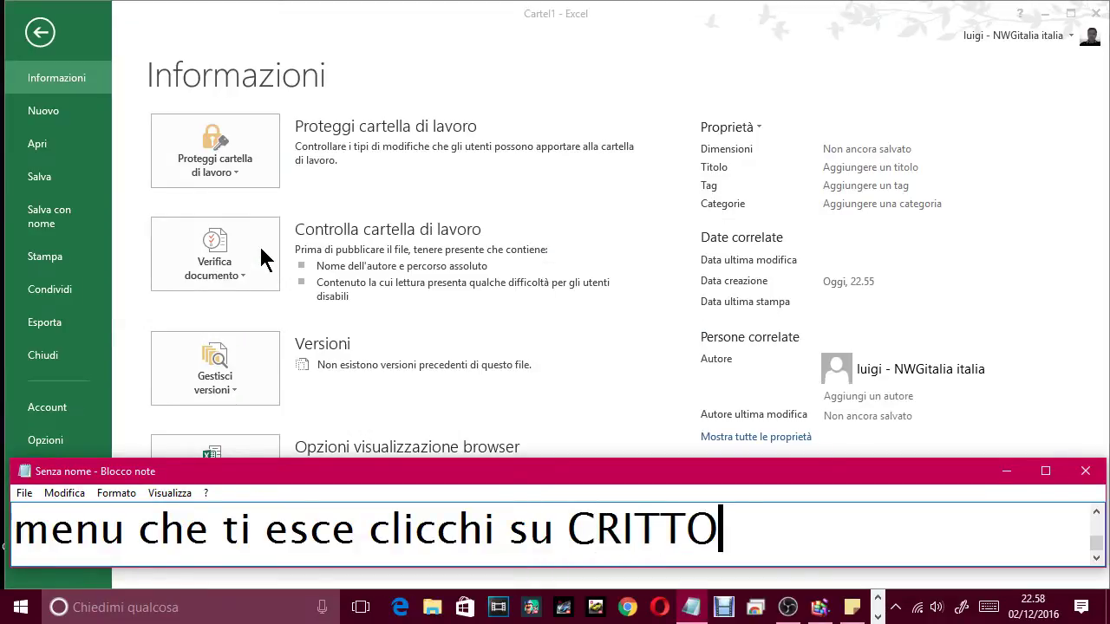
{"action": "key", "text": "BackSpace"}
{"action": "type", "text": "ROGRAFA "}
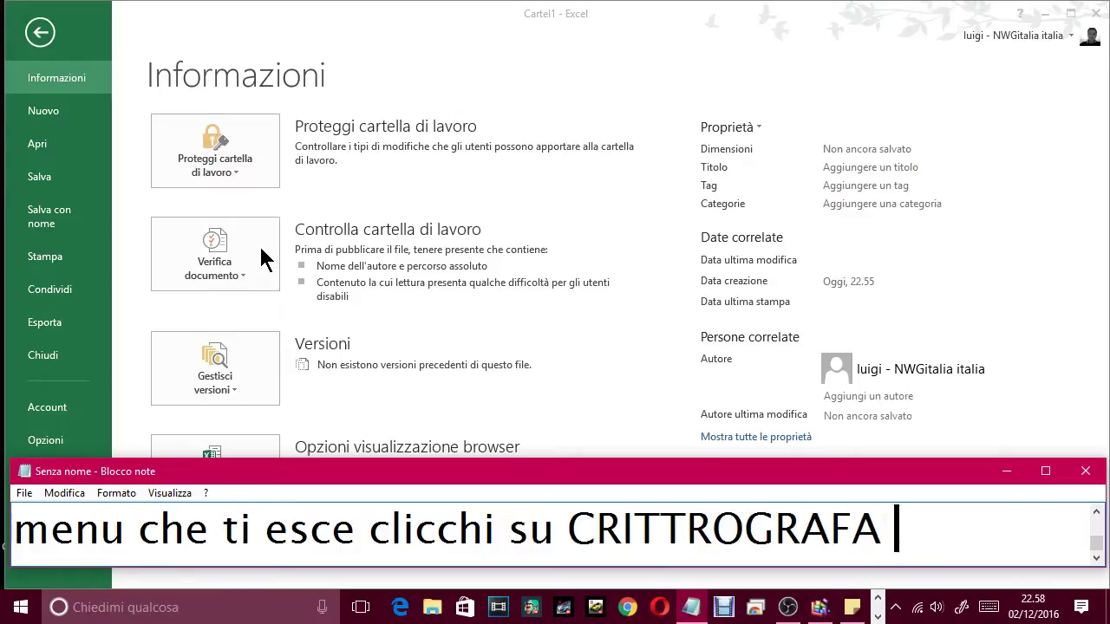
{"action": "type", "text": "CON PASSO"}
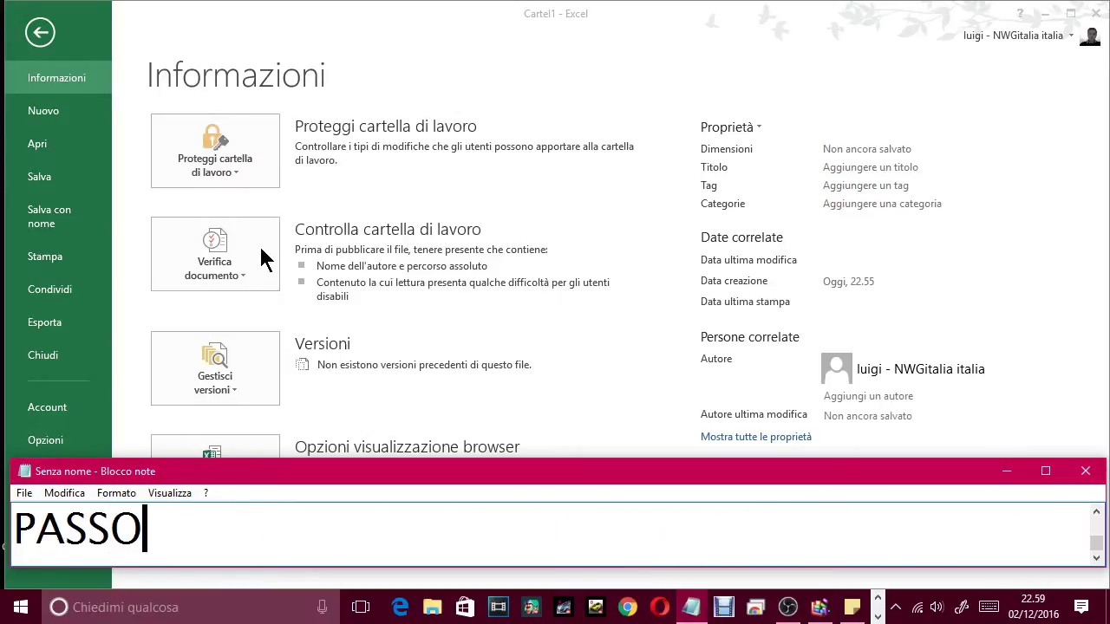
{"action": "key", "text": "BackSpace"}
{"action": "type", "text": "WORD"}
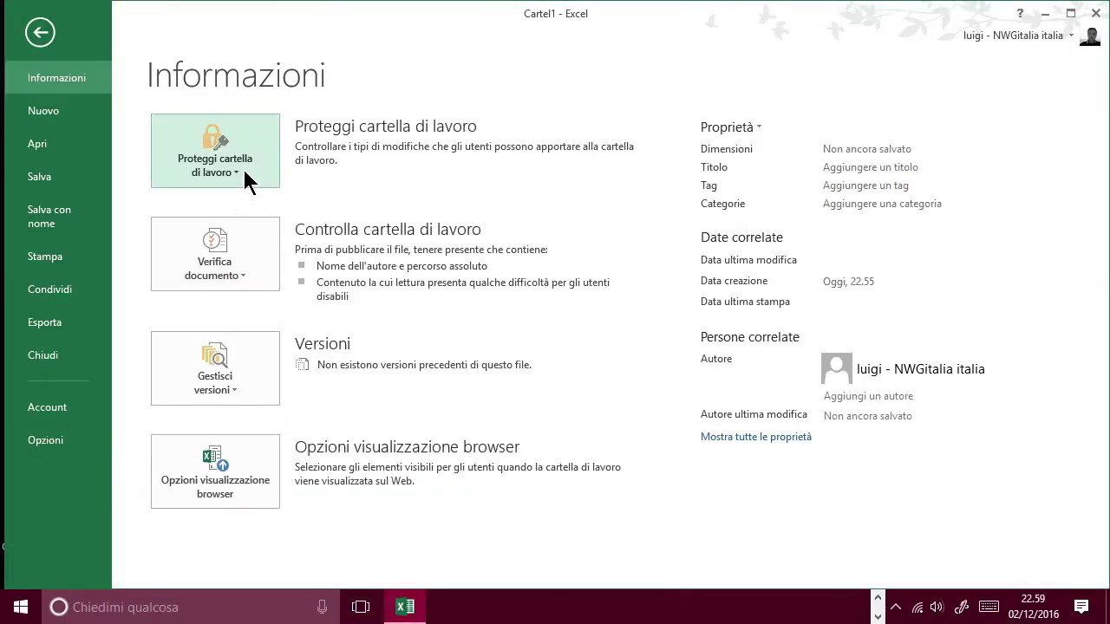
Step: Choose Crittografa con password to open the Crittografa documento dialog
{"action": "left_click", "coordinate": [242, 166]}
{"action": "left_click", "coordinate": [241, 259]}
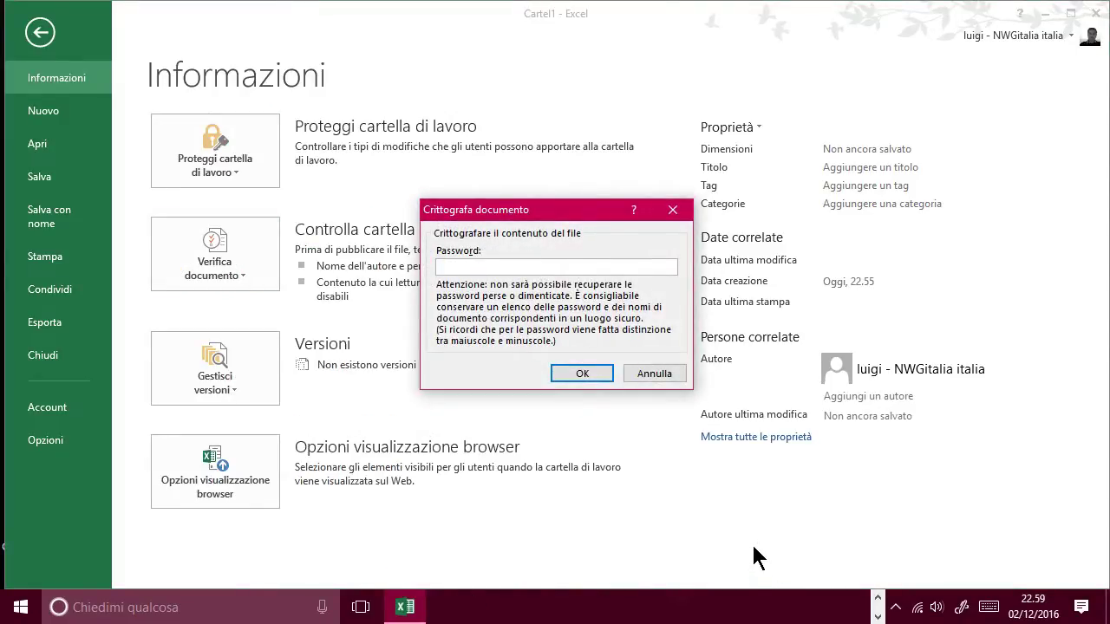
{"action": "key", "text": "alt+Tab"}
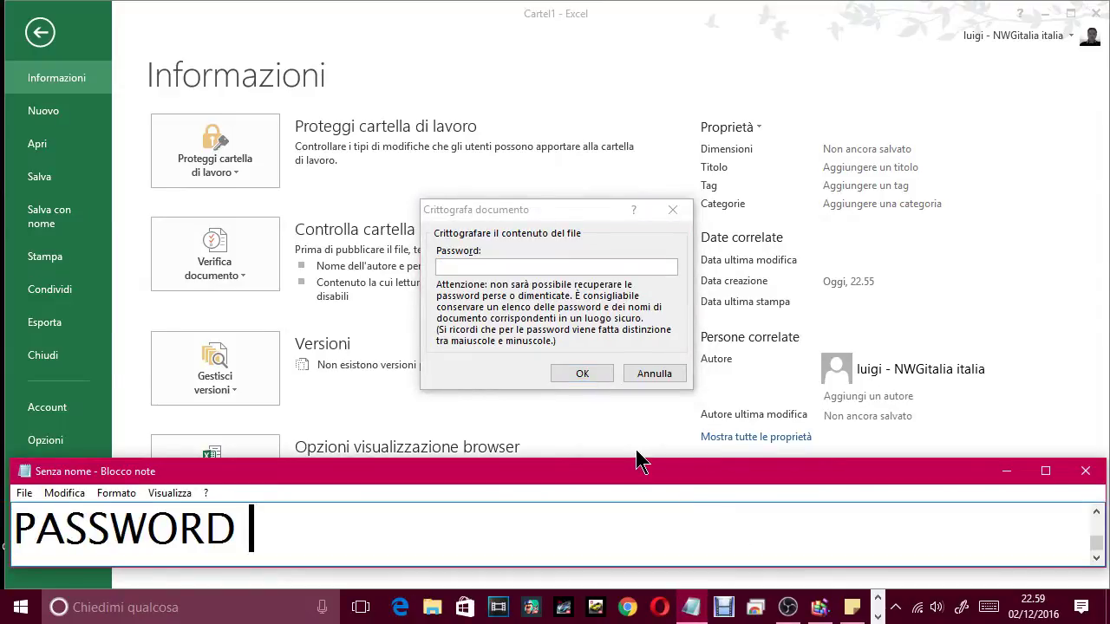
Step: Narrate that the box asks for a password, give a sample one, and enter it
{"action": "type", "text": ","}
{"action": "type", "text": "quindi ti"}
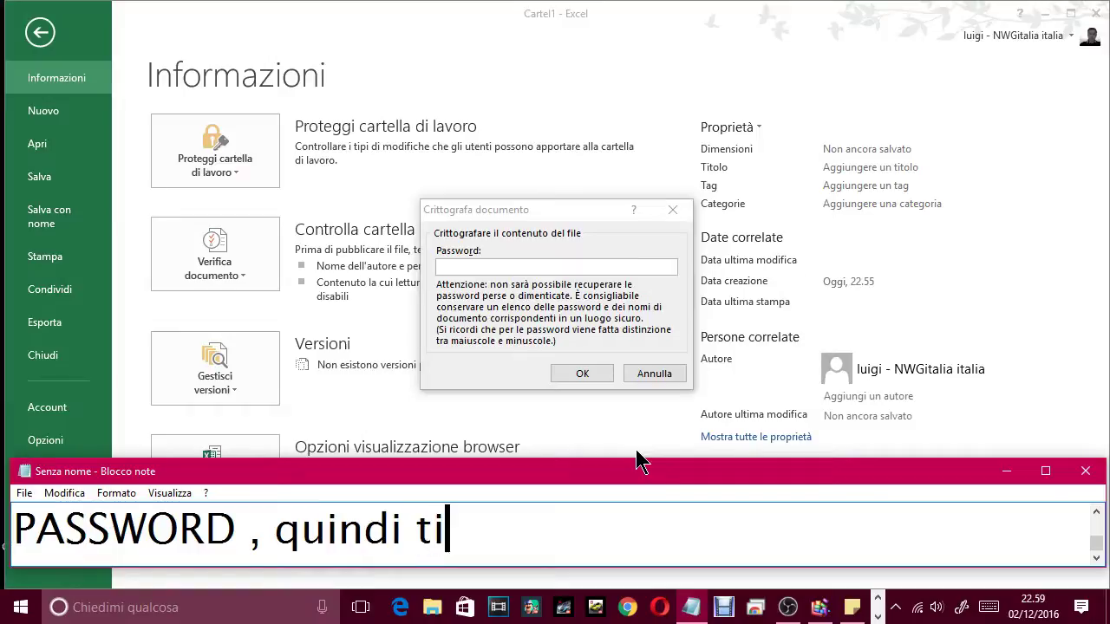
{"action": "type", "text": " esce questo"}
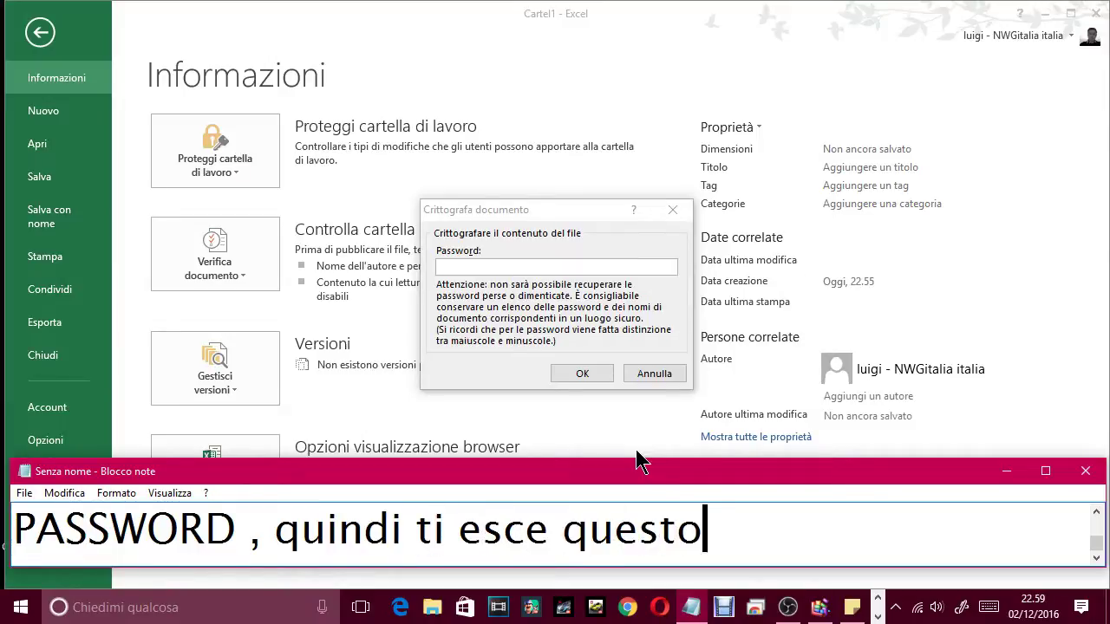
{"action": "type", "text": " box, "}
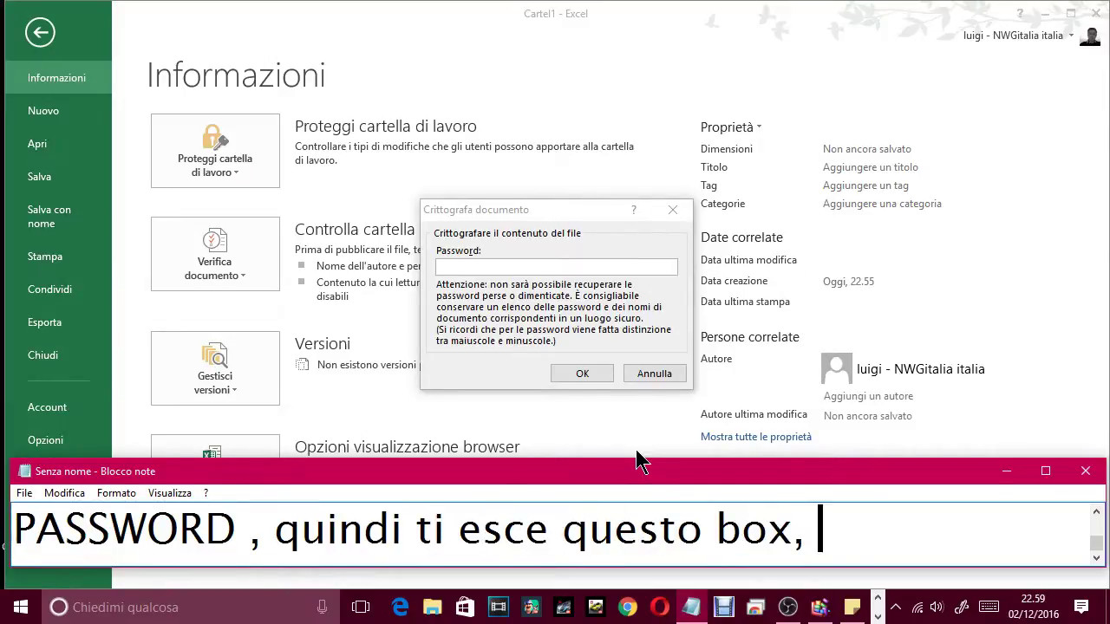
{"action": "type", "text": "dove ti "}
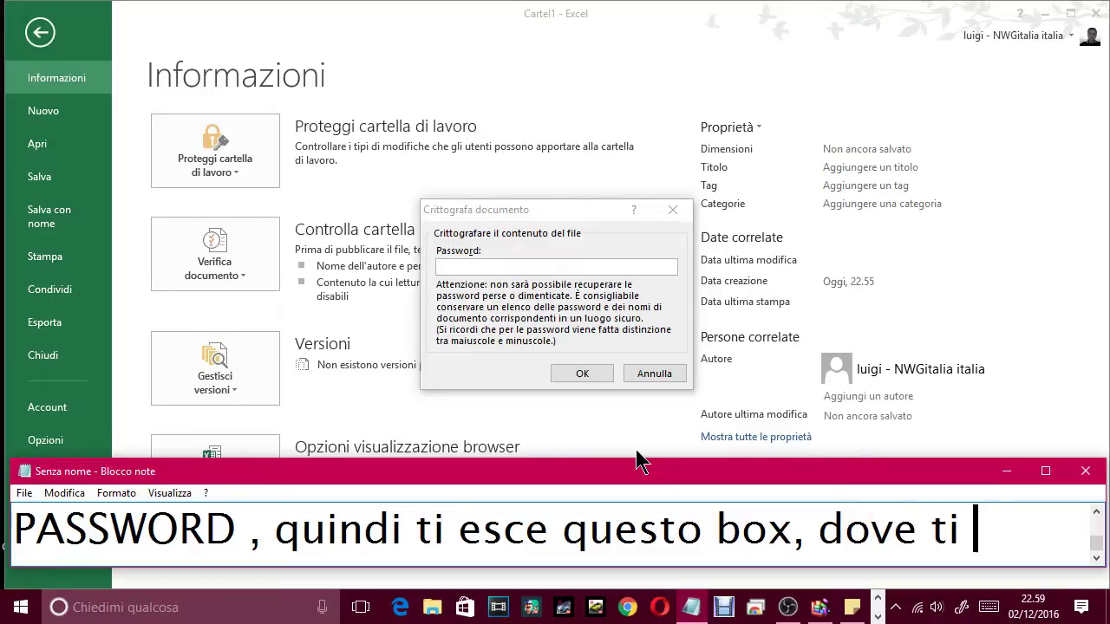
{"action": "type", "text": "chiede di"}
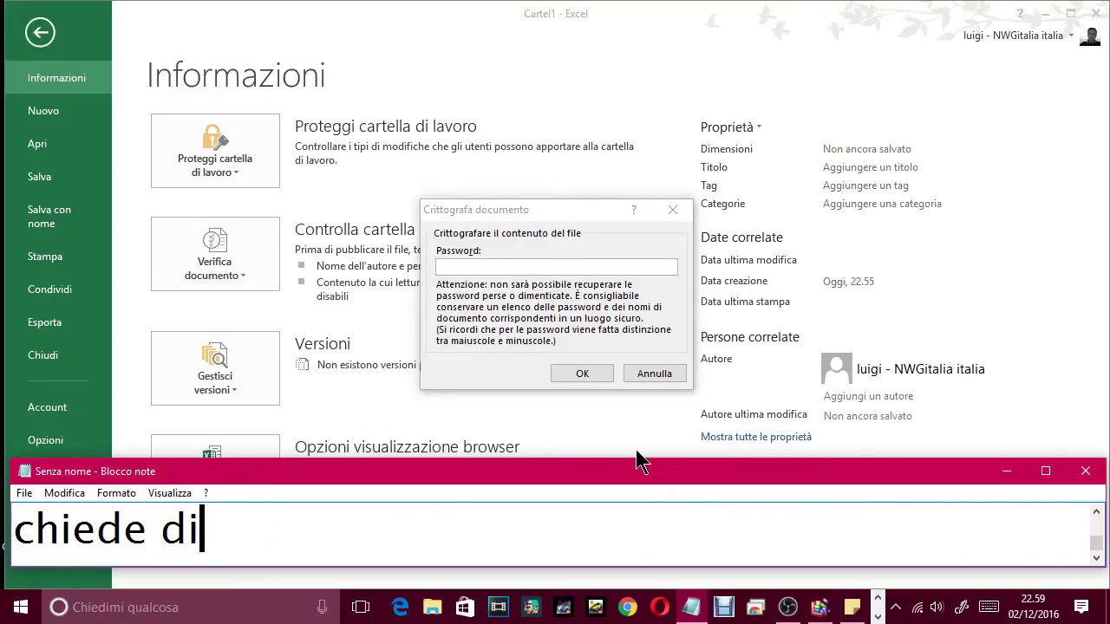
{"action": "type", "text": " inseri"}
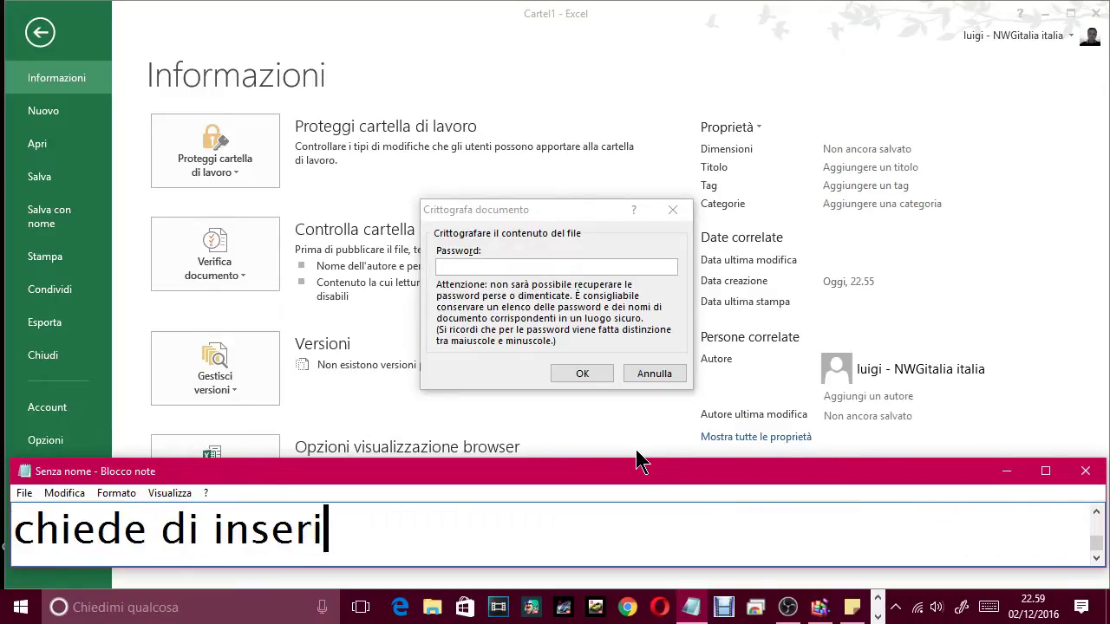
{"action": "type", "text": "re ua"}
{"action": "key", "text": "BackSpace"}
{"action": "type", "text": "na"}
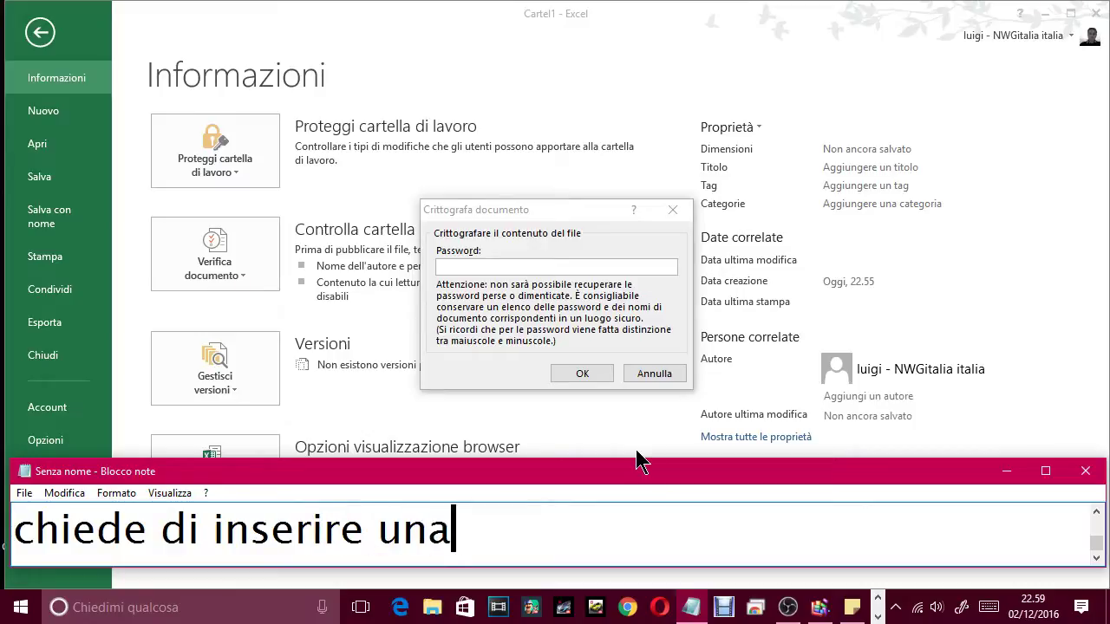
{"action": "type", "text": " passwo"}
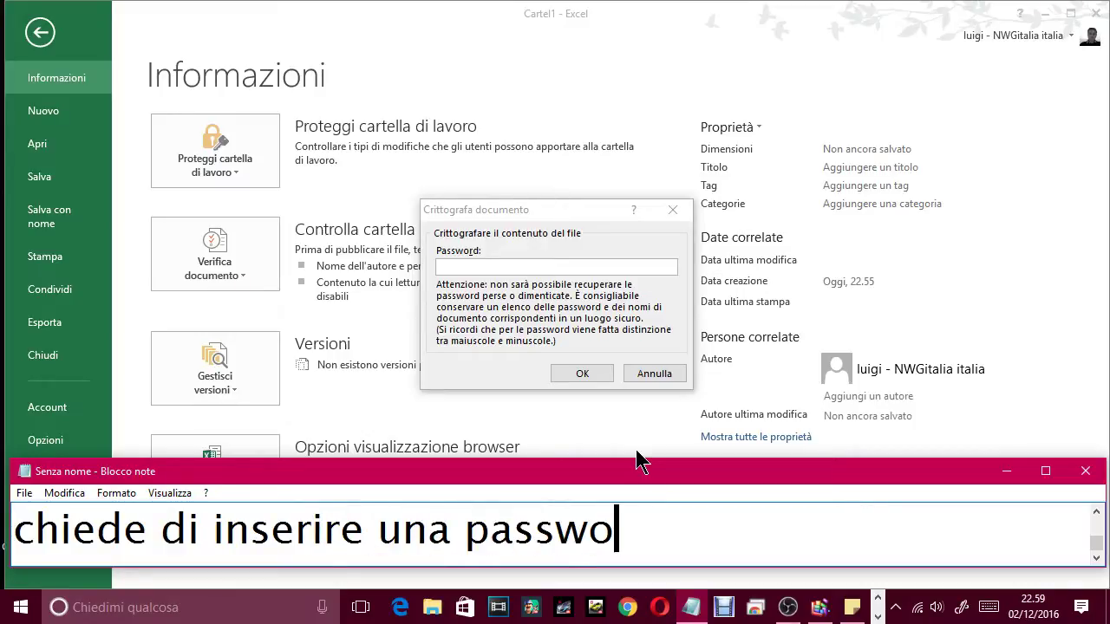
{"action": "type", "text": "rd, "}
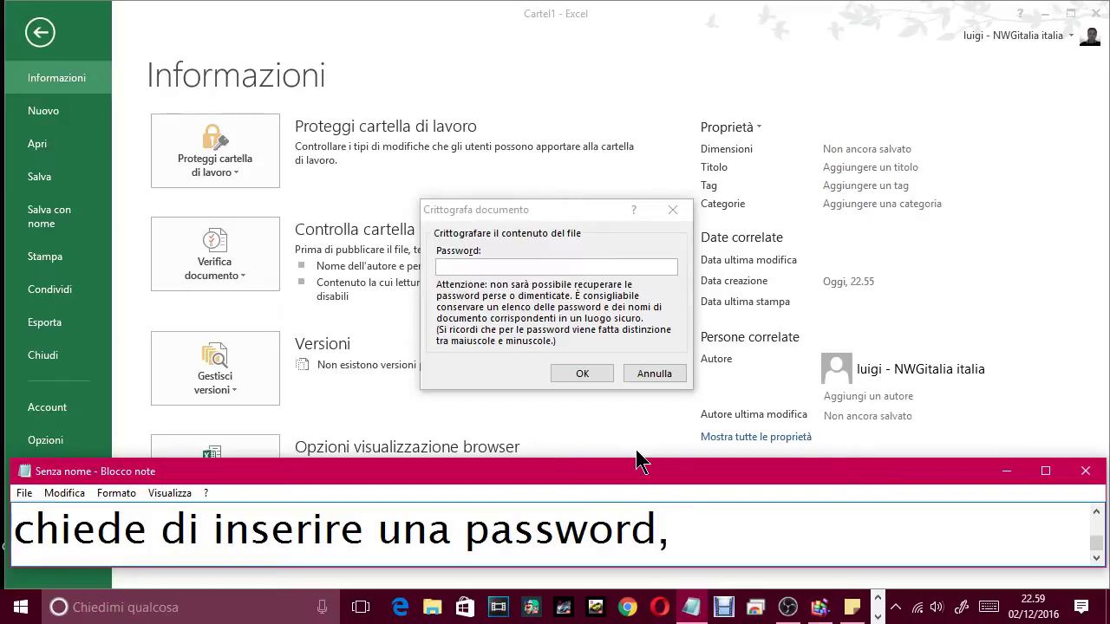
{"action": "type", "text": "metti"}
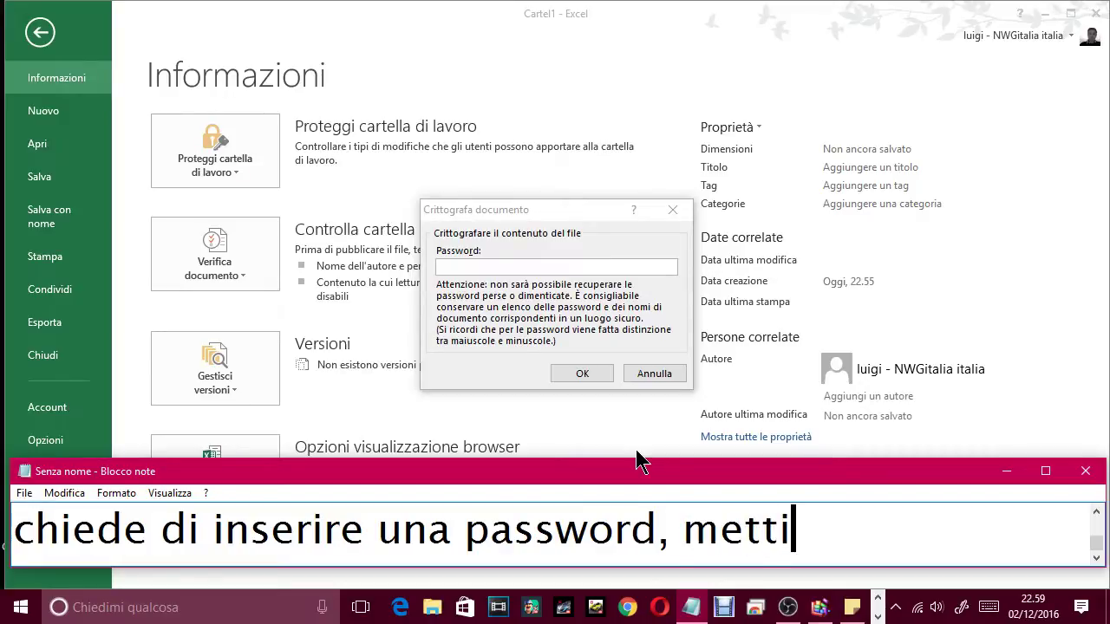
{"action": "type", "text": "amo "}
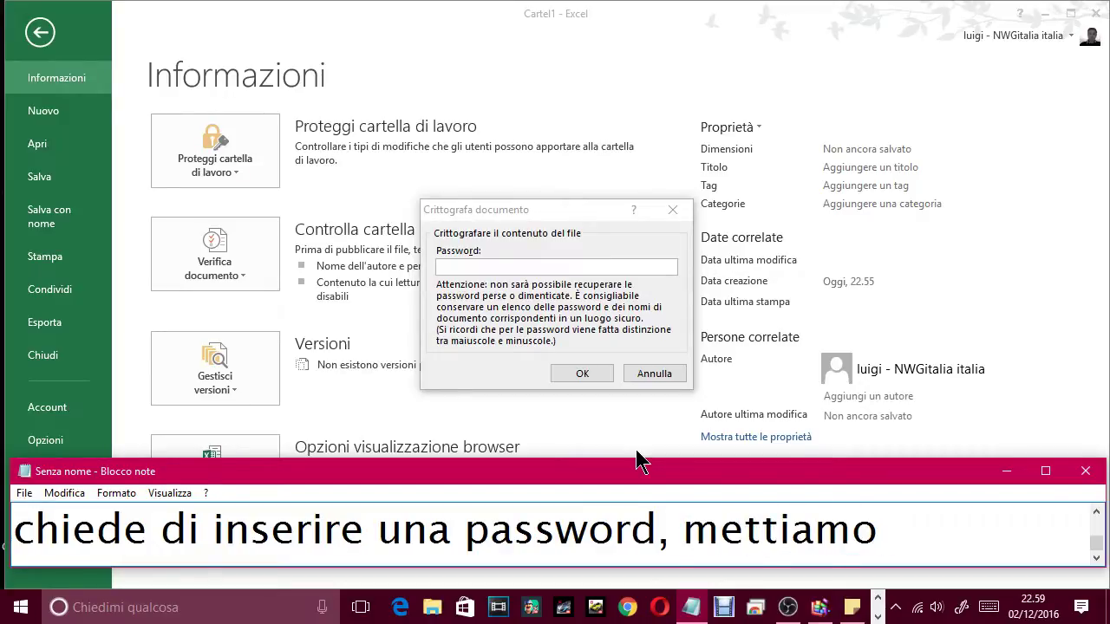
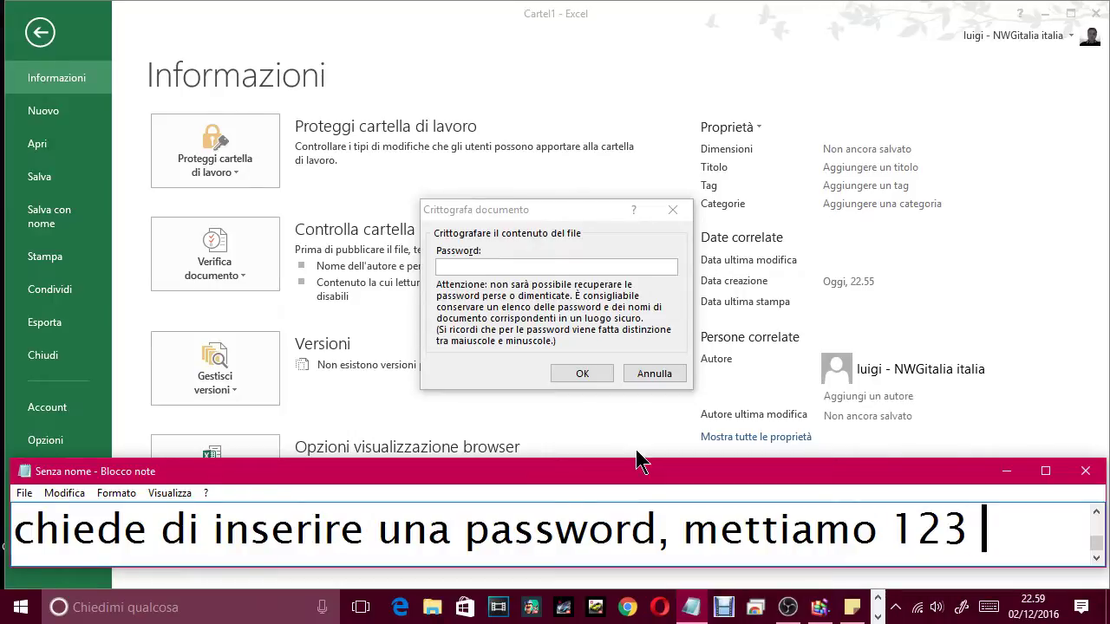
{"action": "type", "text": "per e"}
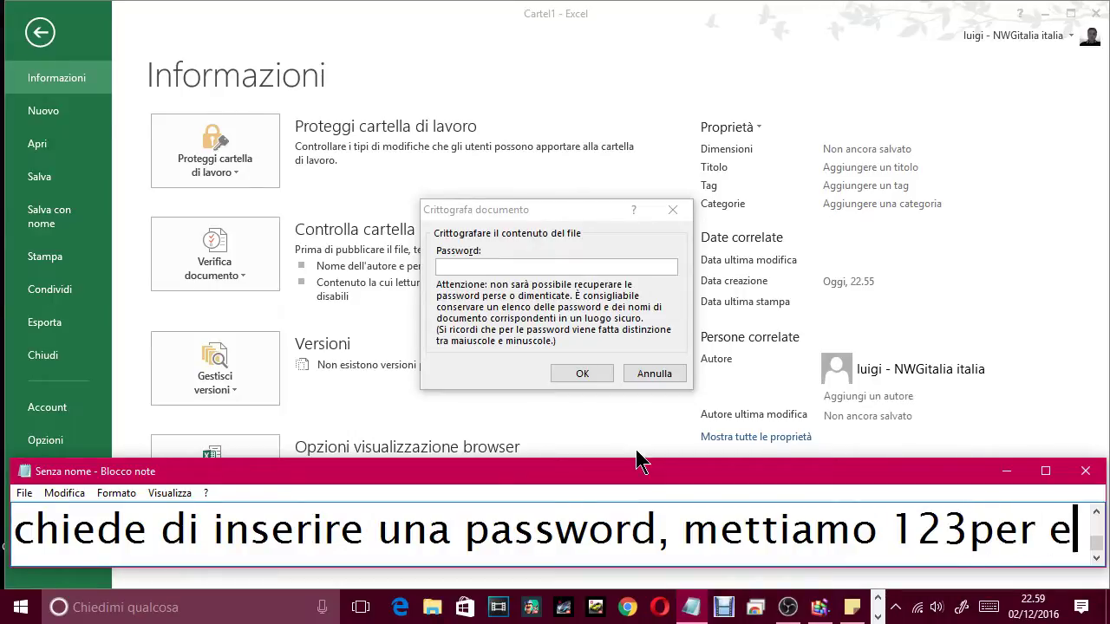
{"action": "type", "text": "semio"}
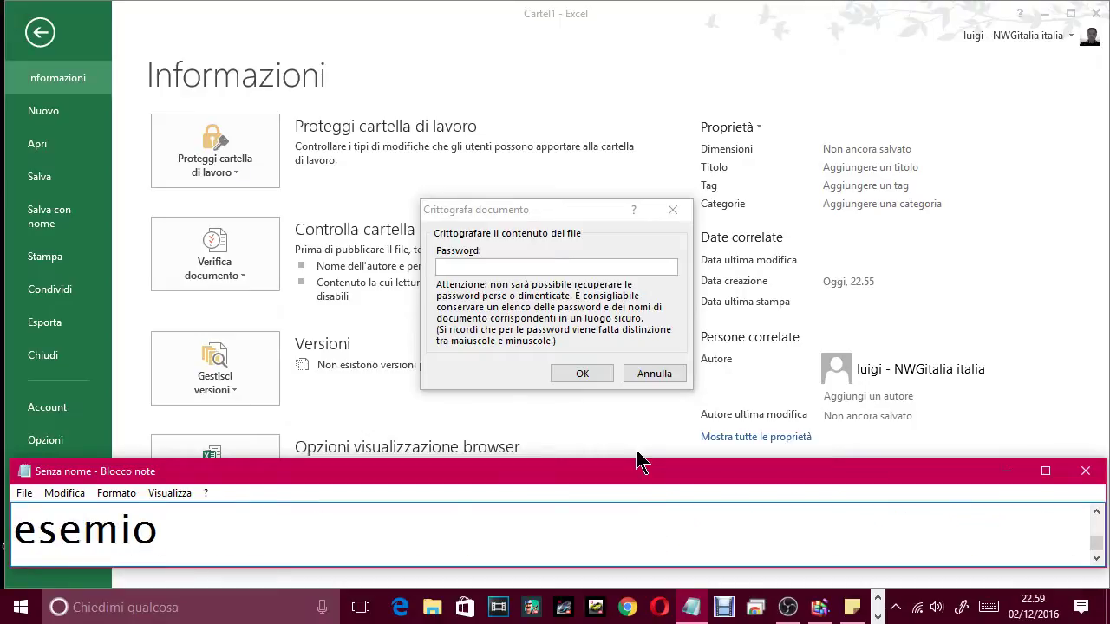
{"action": "key", "text": "BackSpace"}
{"action": "key", "text": "BackSpace"}
{"action": "key", "text": "BackSpace"}
{"action": "key", "text": "BackSpace"}
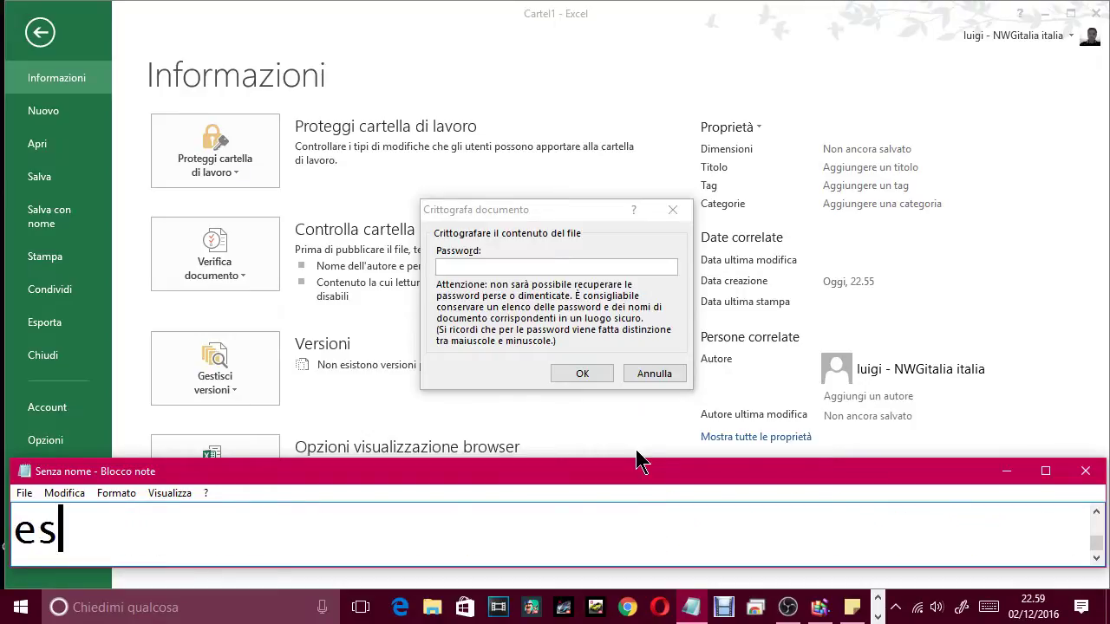
{"action": "type", "text": "empio"}
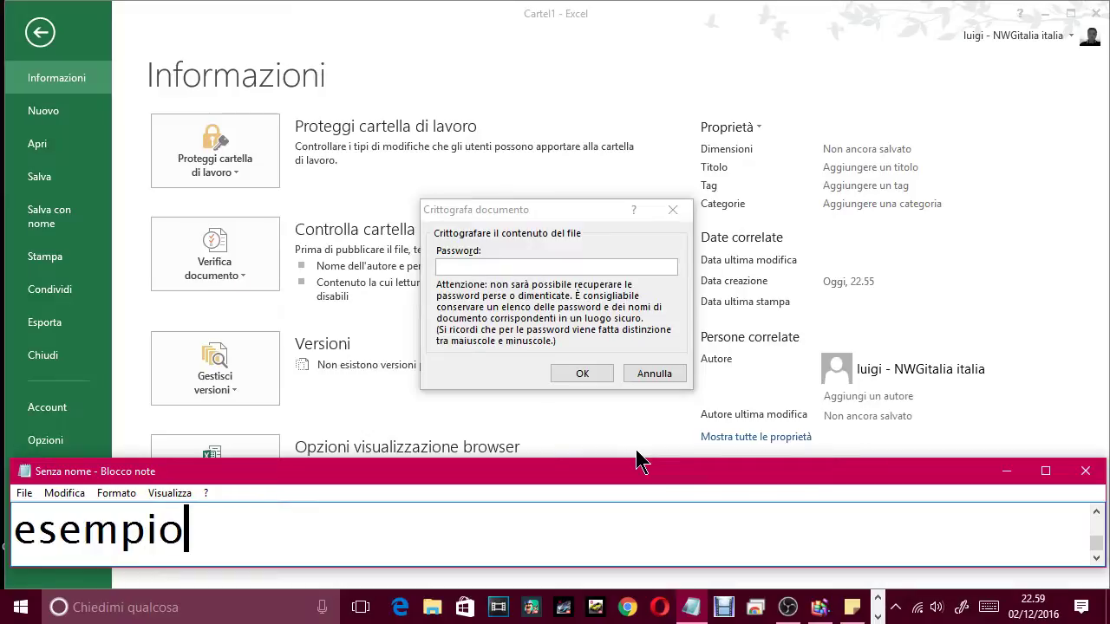
{"action": "left_click", "coordinate": [556, 262]}
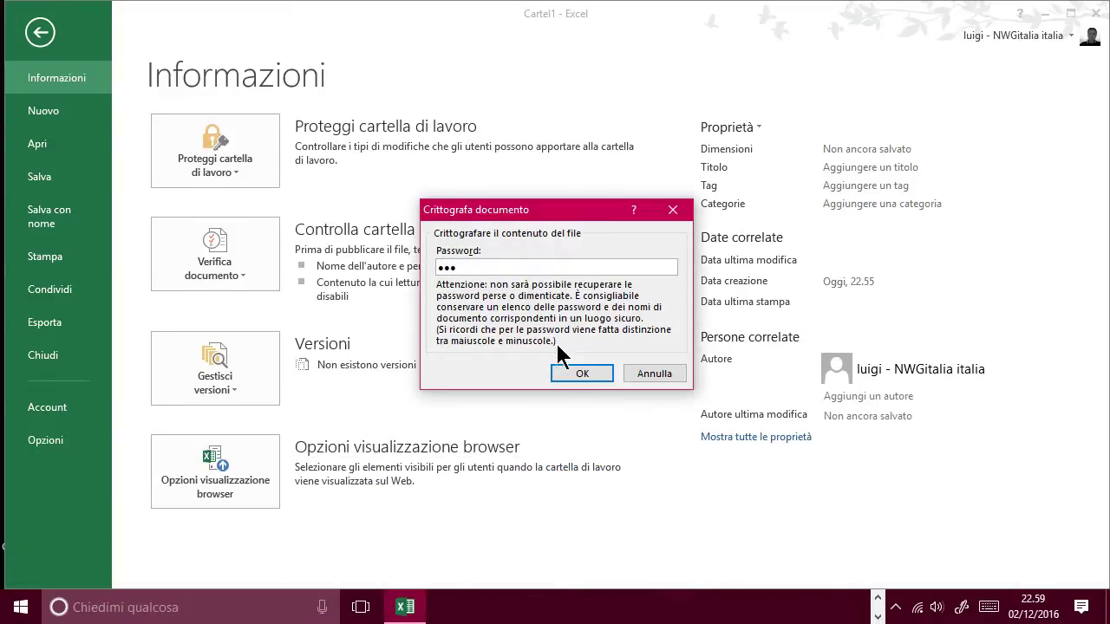
Step: Confirm the password with OK, narrate re-entering it, and retype it in the confirmation field
{"action": "left_click", "coordinate": [581, 375]}
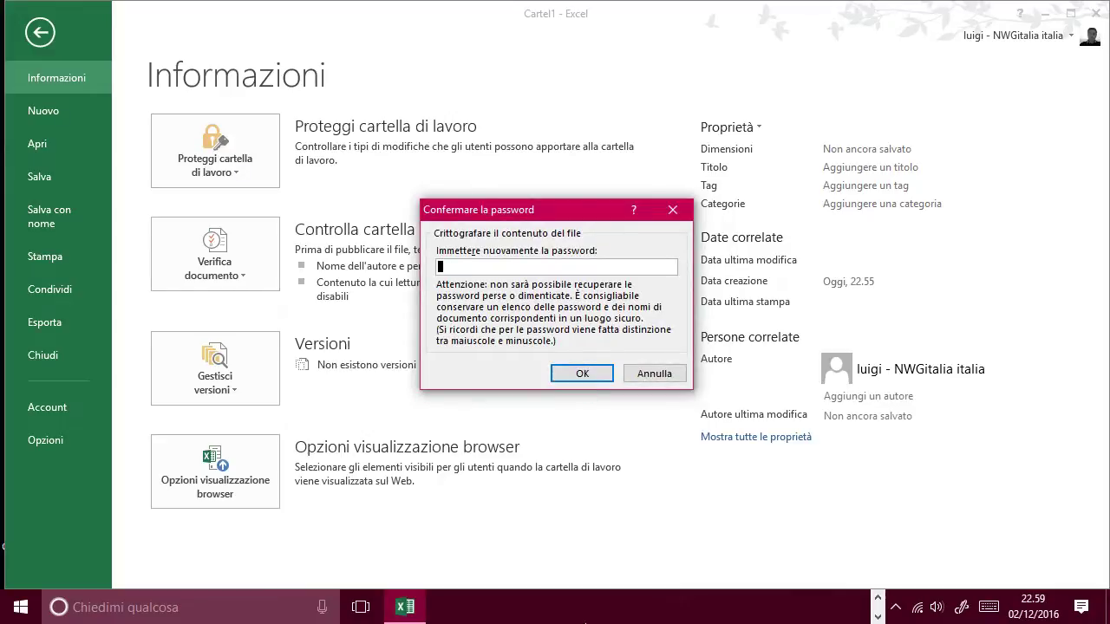
{"action": "key", "text": "alt+Tab"}
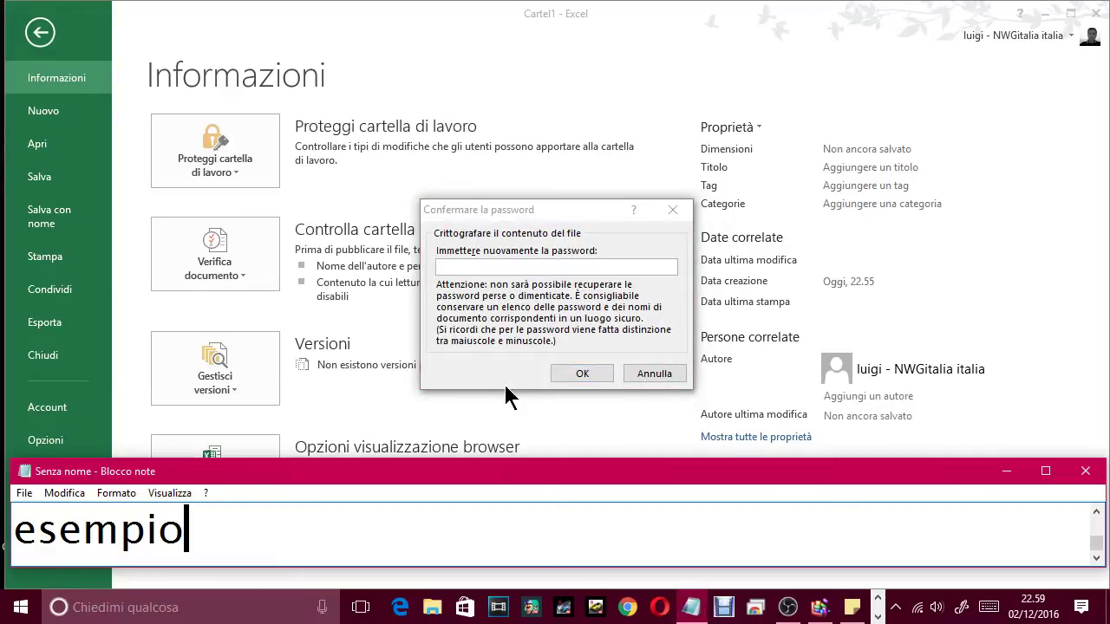
{"action": "type", "text": ", clic"}
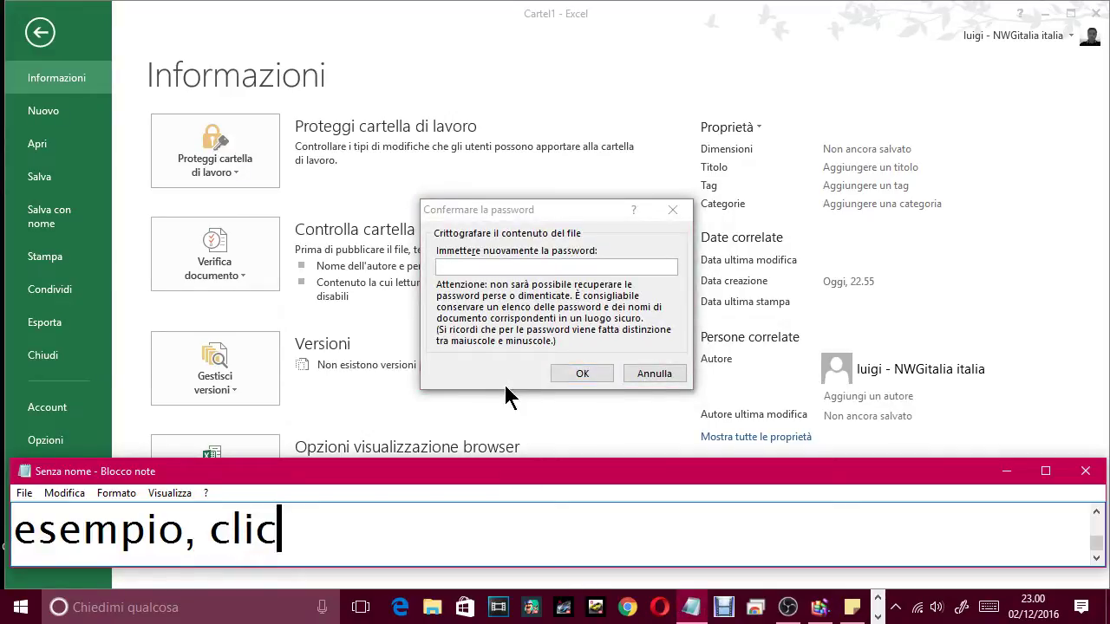
{"action": "type", "text": "chiamo o"}
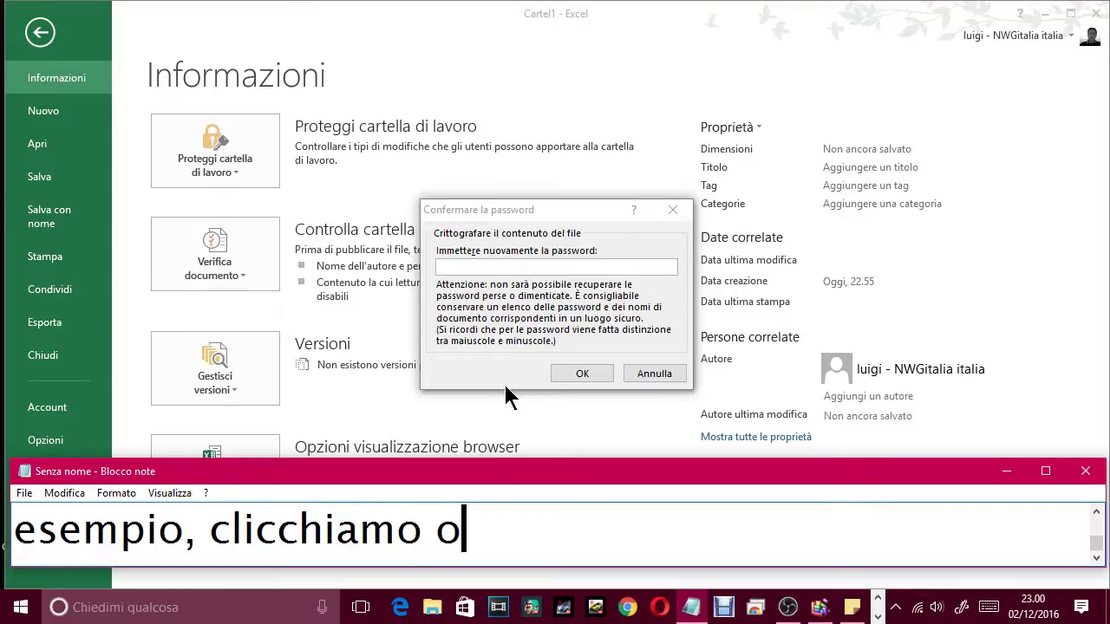
{"action": "type", "text": "k, "}
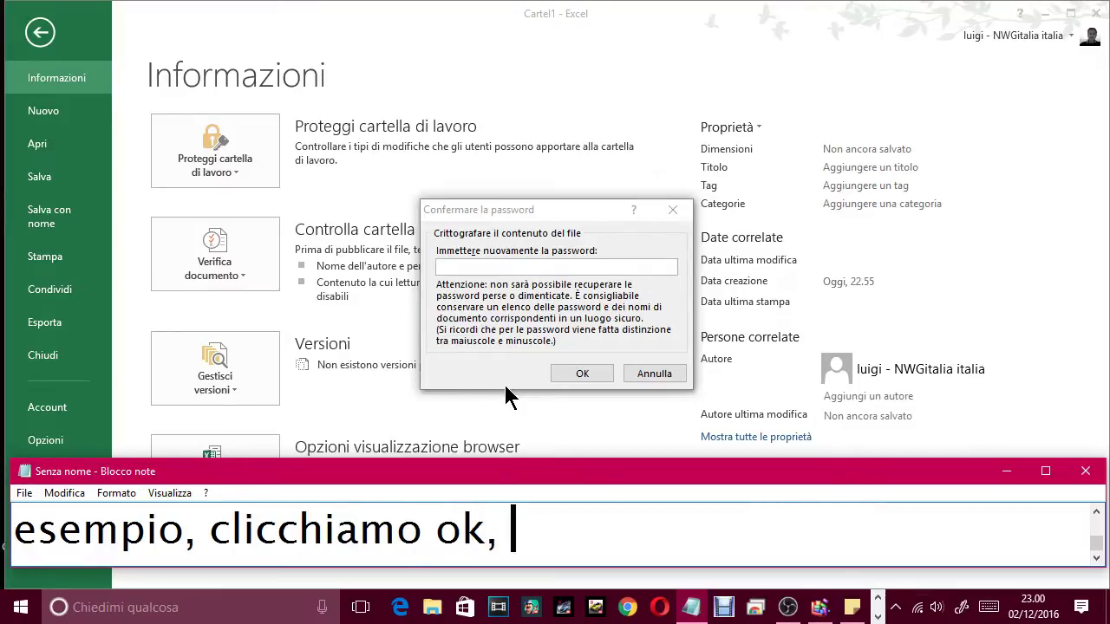
{"action": "type", "text": "e ci chi"}
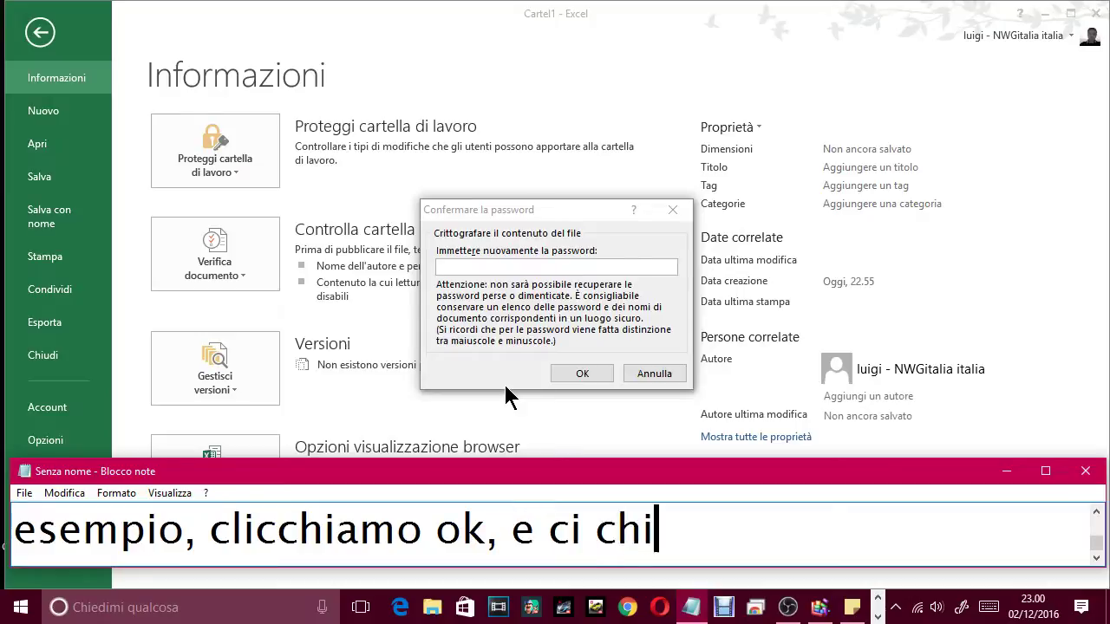
{"action": "type", "text": "ede di rei"}
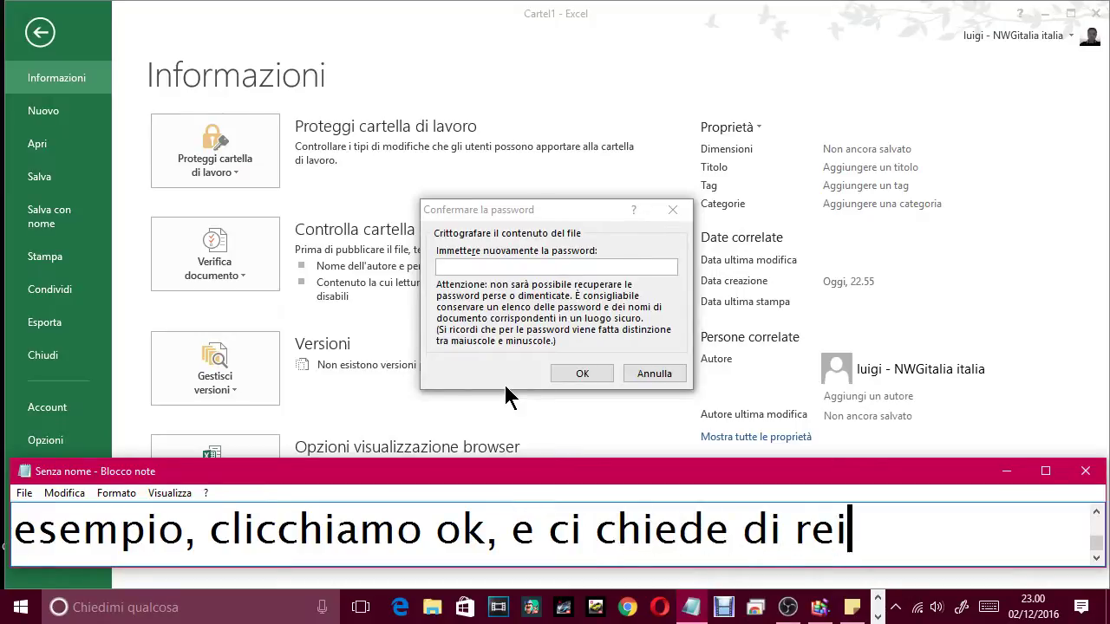
{"action": "type", "text": "mmetter"}
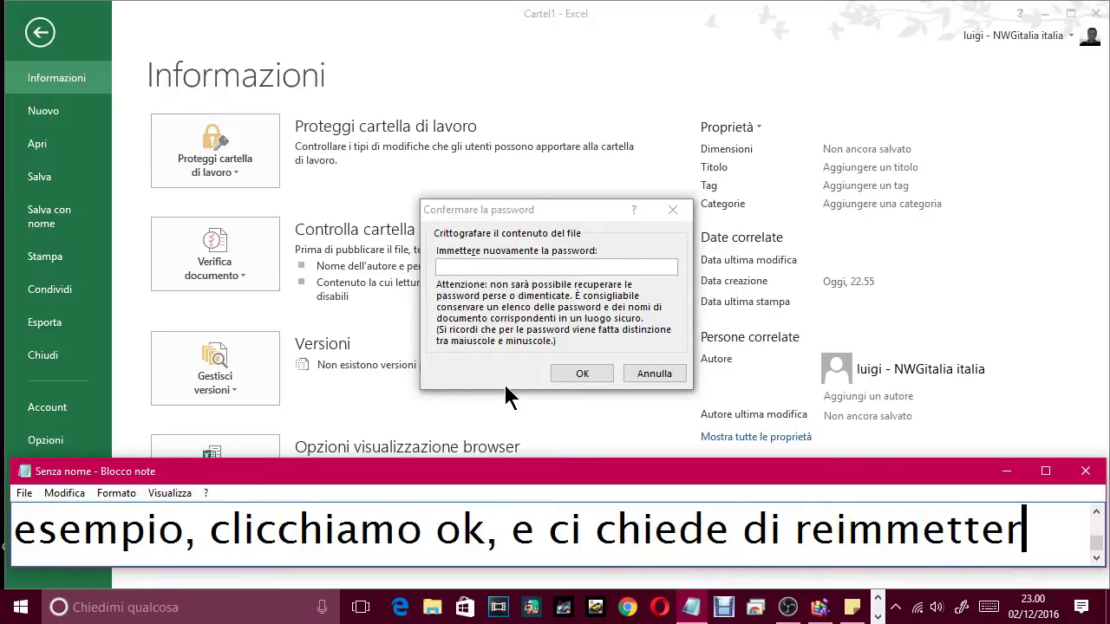
{"action": "type", "text": "la di nuov"}
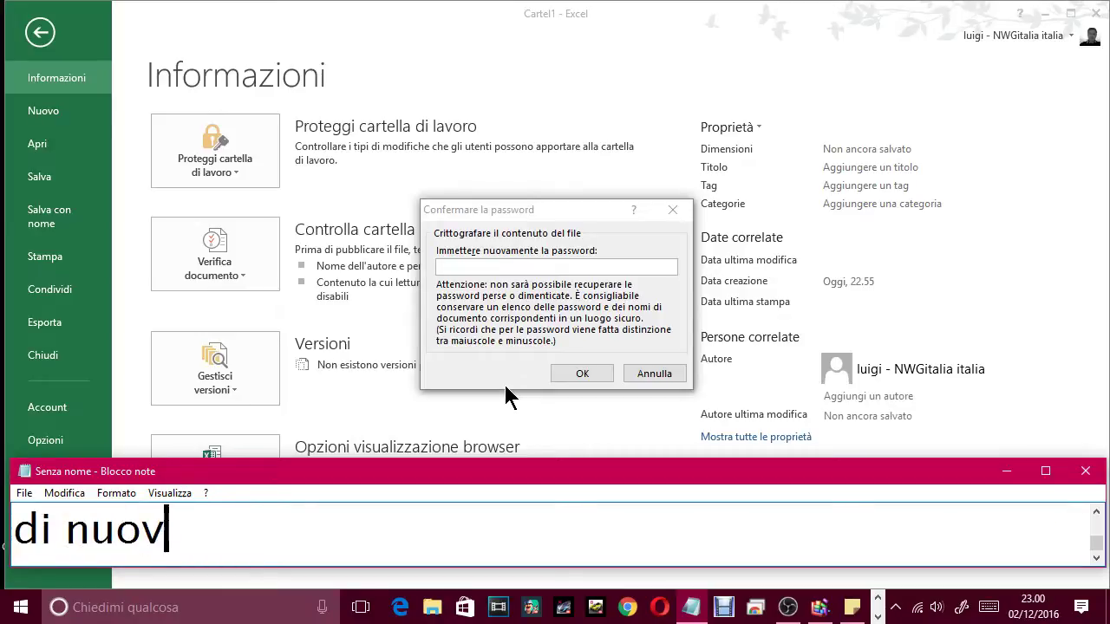
{"action": "type", "text": "o"}
{"action": "type", "text": ", e qu"}
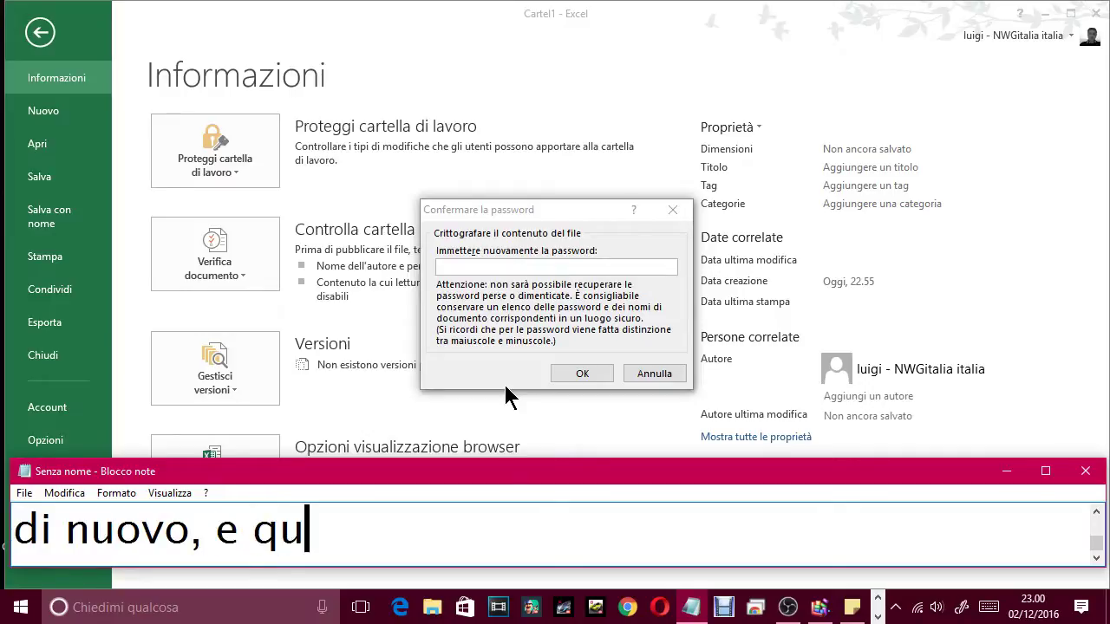
{"action": "type", "text": "indi riem"}
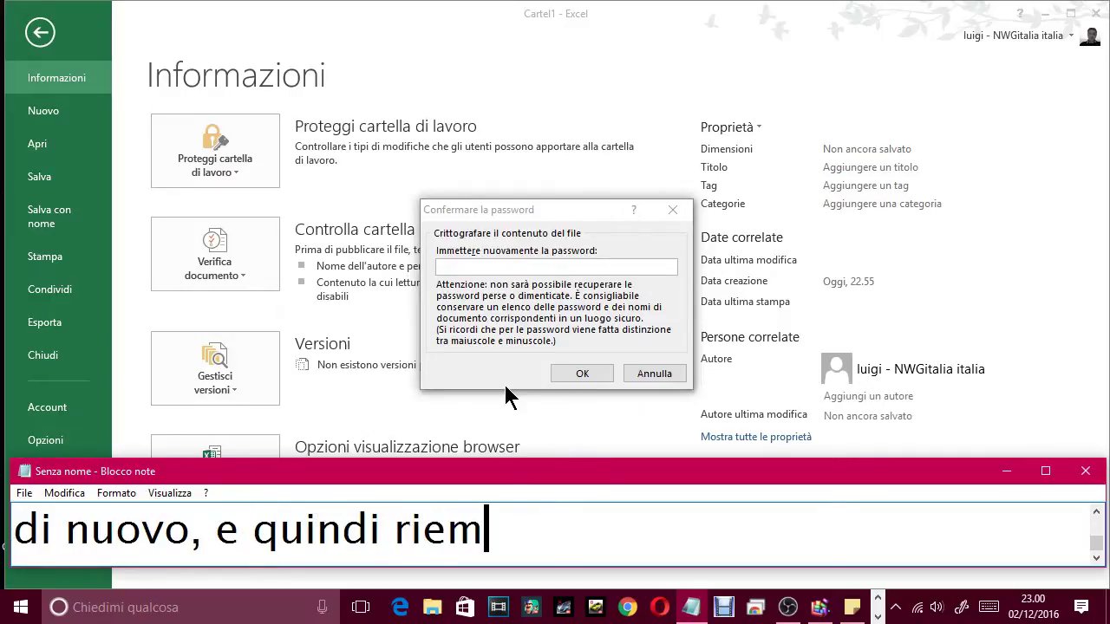
{"action": "key", "text": "BackSpace"}
{"action": "key", "text": "BackSpace"}
{"action": "type", "text": "mettiam"}
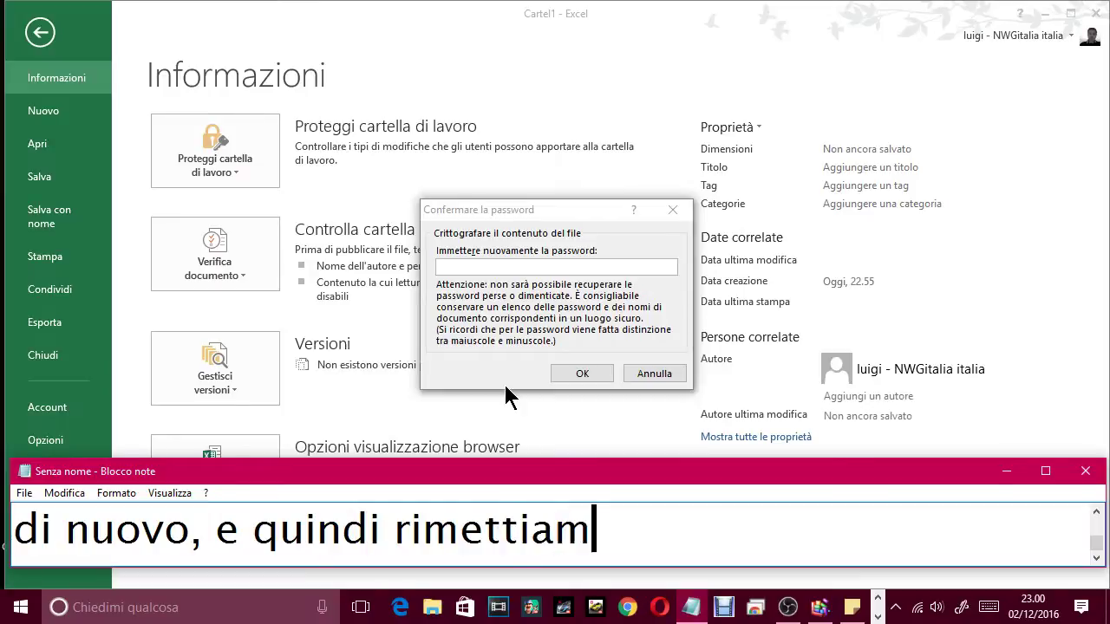
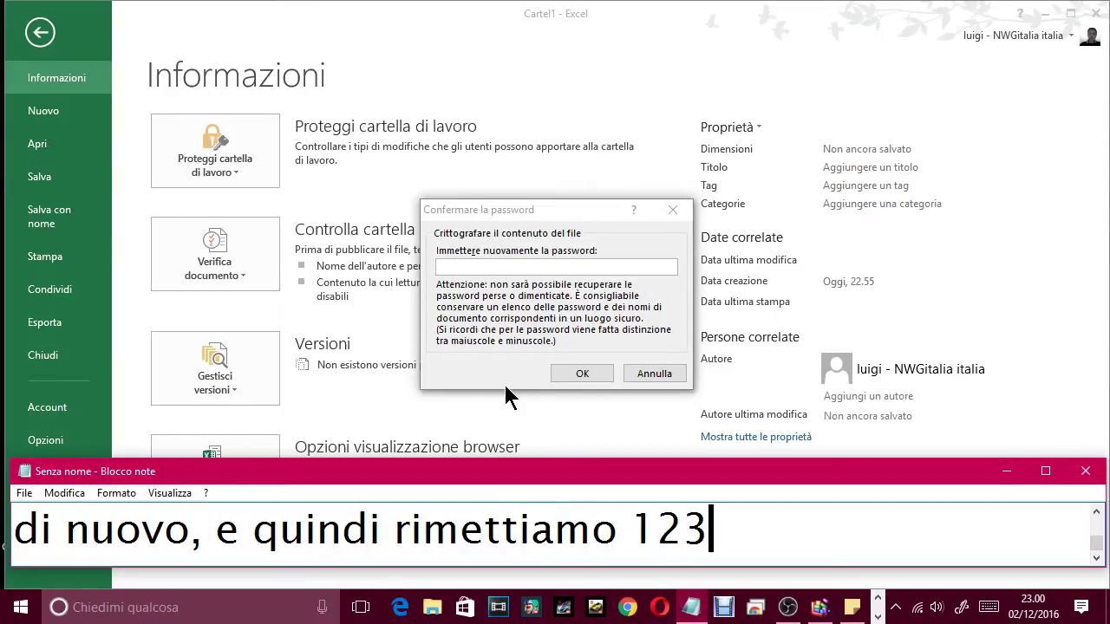
{"action": "left_click", "coordinate": [523, 266]}
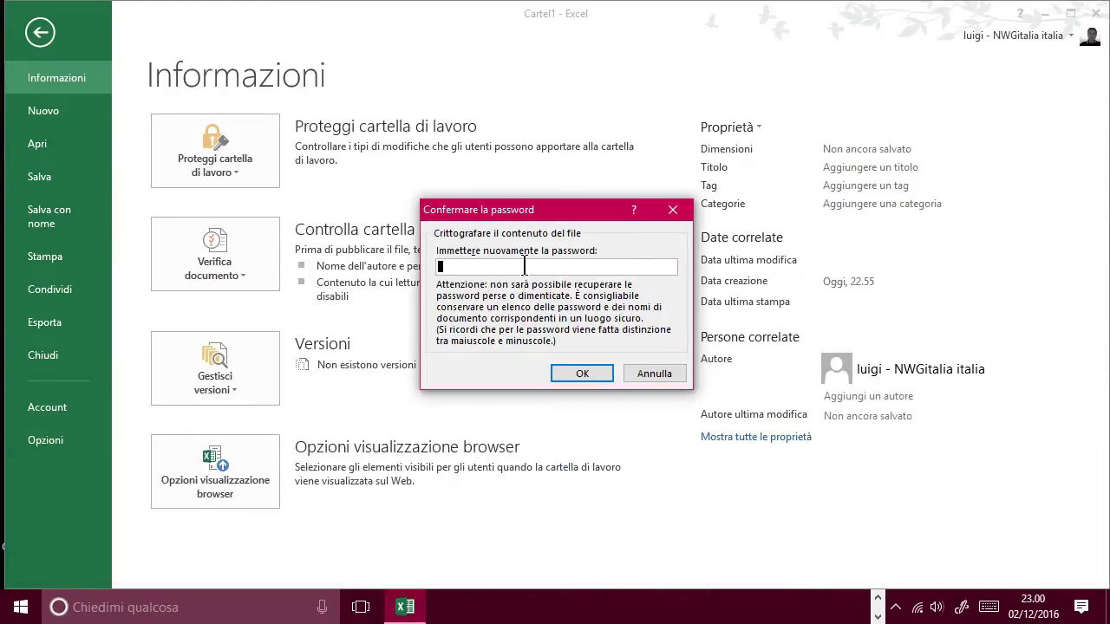
Step: Confirm the workbook password, then note that the protection label has turned yellow
{"action": "left_click", "coordinate": [577, 376]}
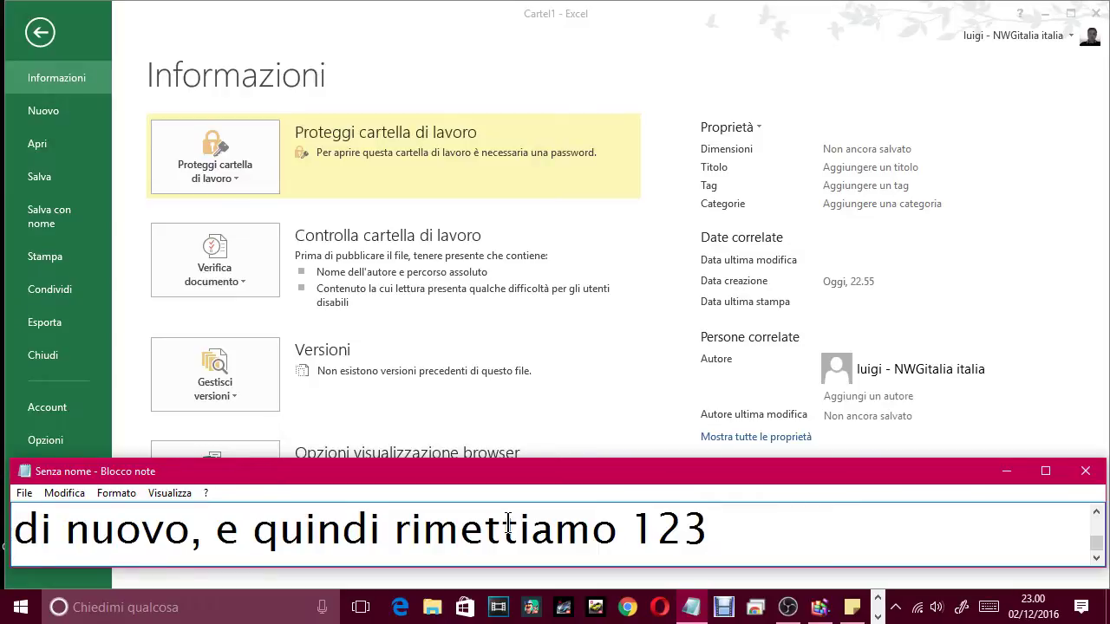
{"action": "type", "text": "e diam"}
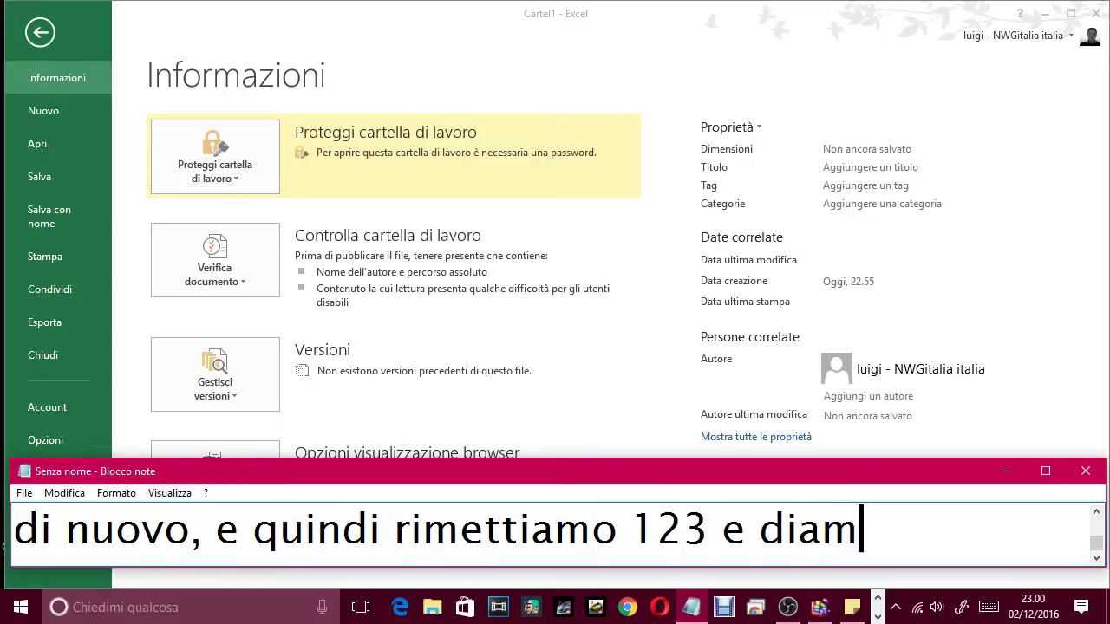
{"action": "type", "text": "o ok, com"}
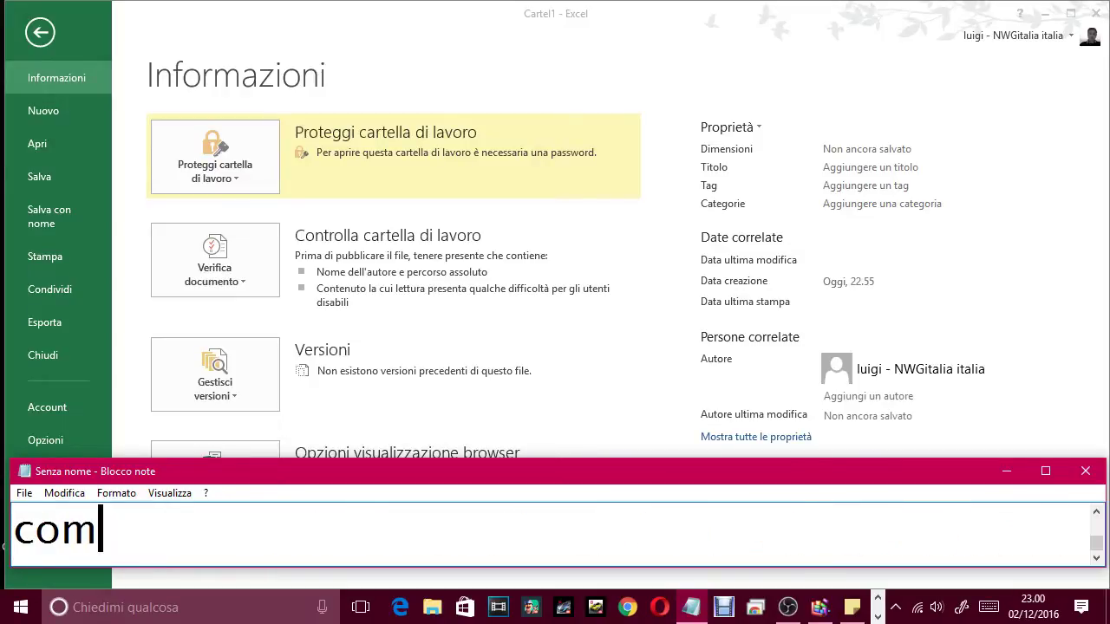
{"action": "type", "text": "e vedi ora "}
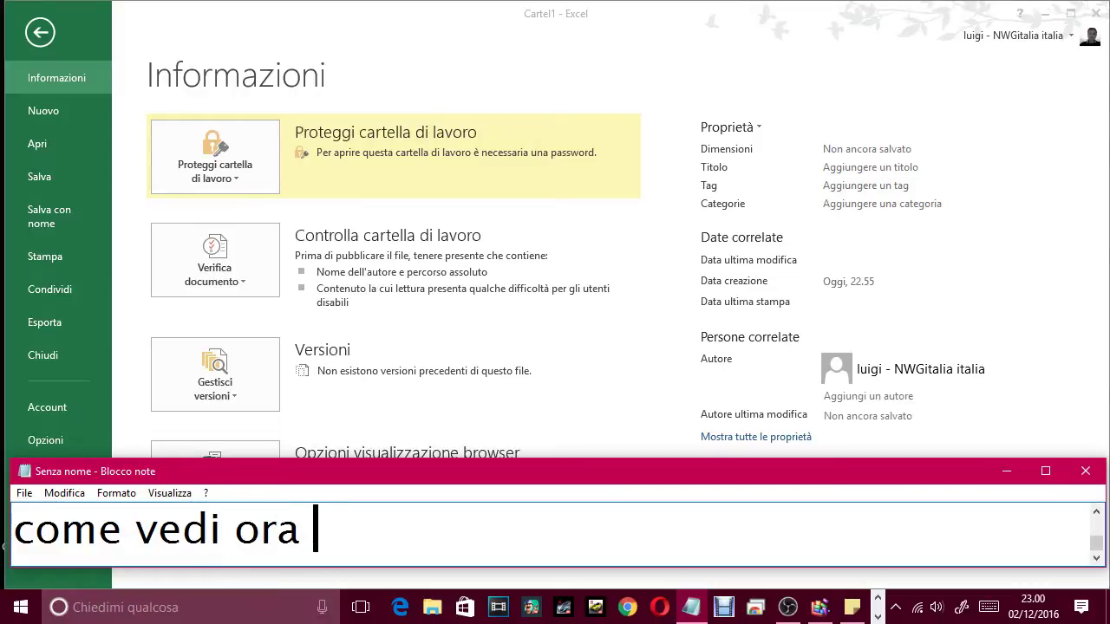
{"action": "type", "text": "la scritta "}
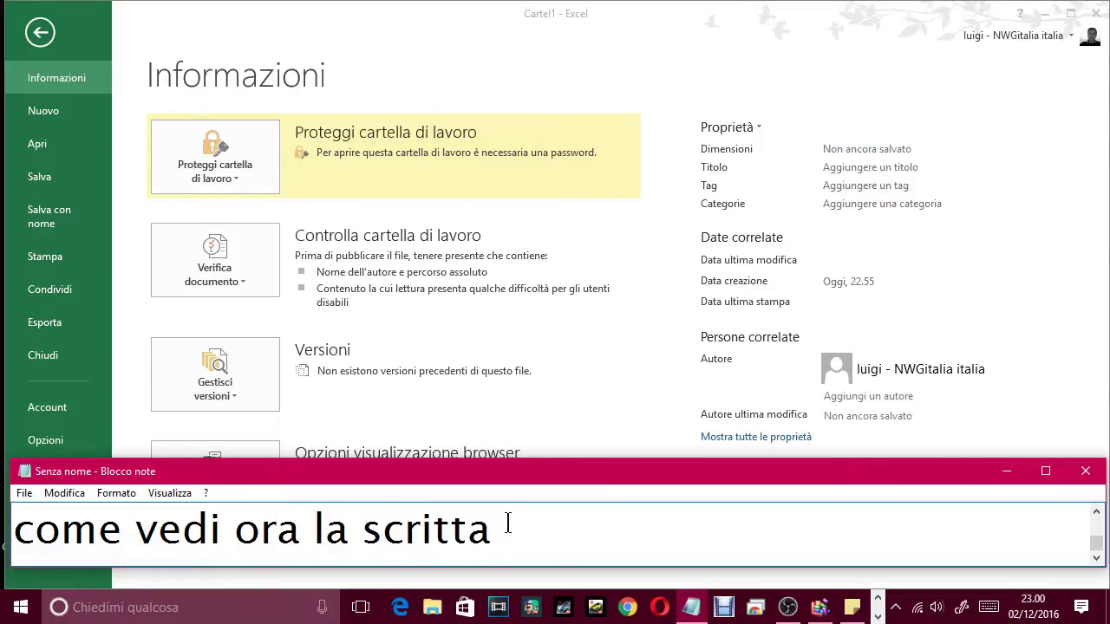
{"action": "type", "text": "de"}
{"action": "type", "text": "lla pr"}
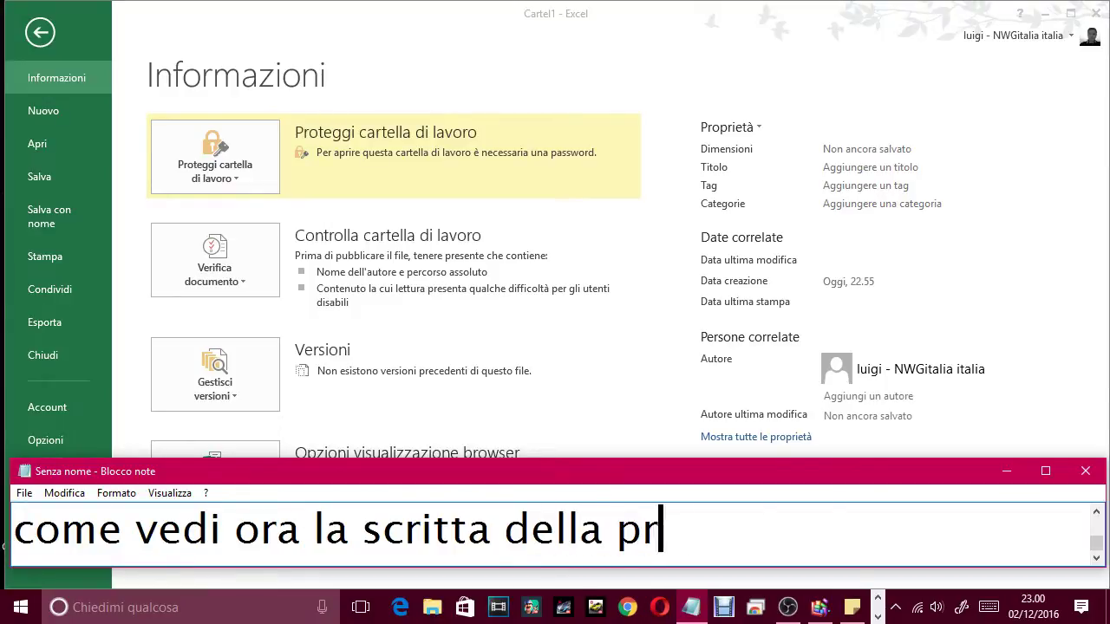
{"action": "type", "text": "otezione"}
{"action": "type", "text": "è d"}
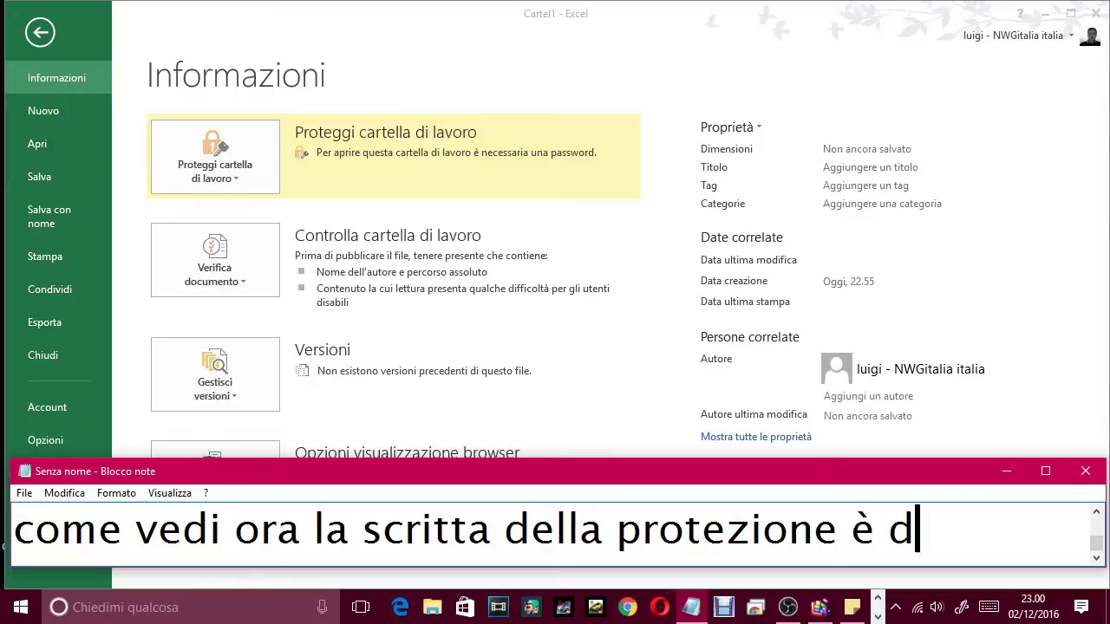
{"action": "type", "text": "i"}
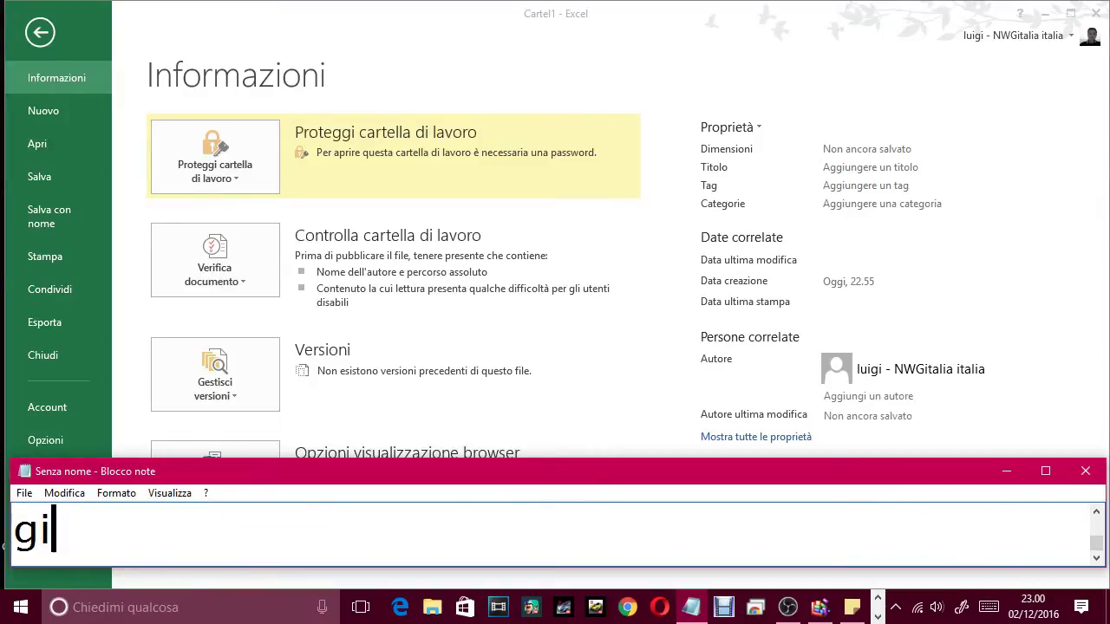
{"action": "type", "text": "ventata gialla, e"}
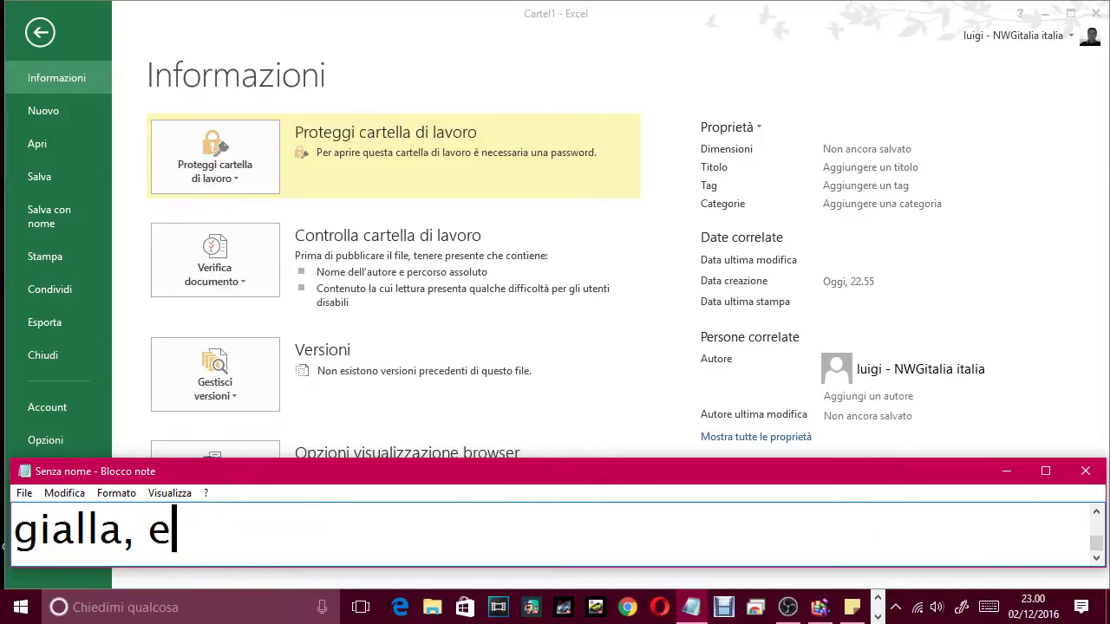
{"action": "type", "text": " cio sign"}
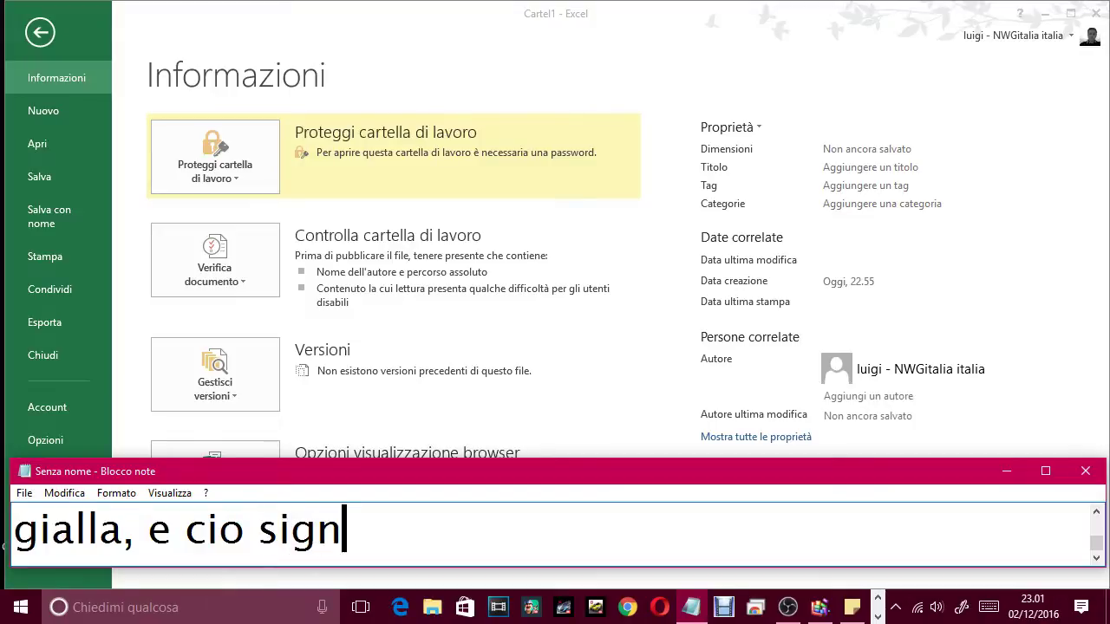
{"action": "type", "text": "ifica che la "}
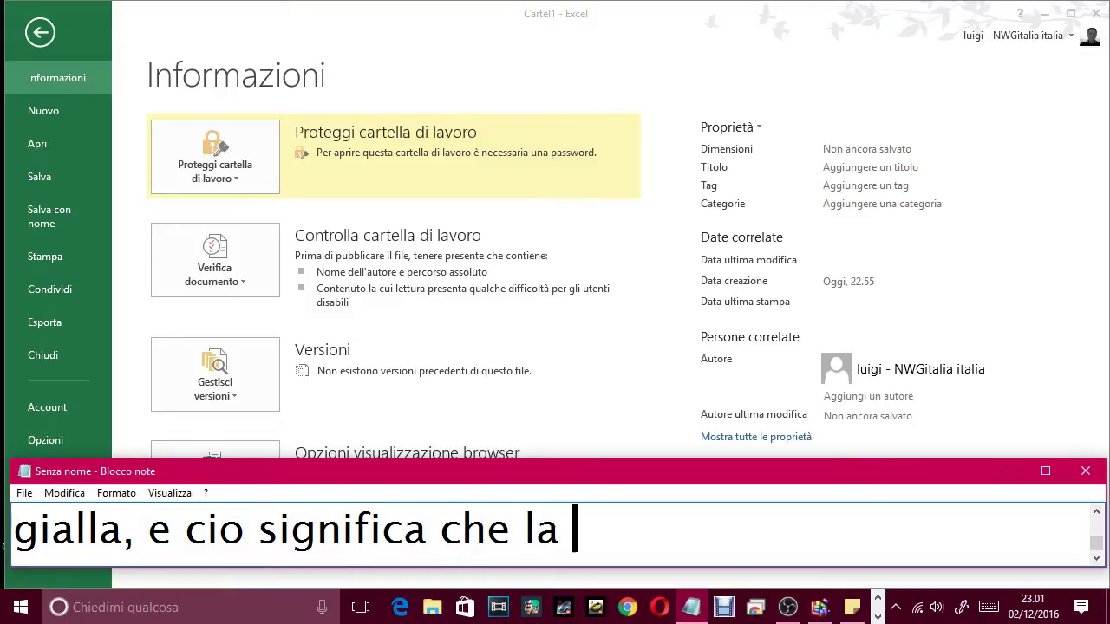
{"action": "type", "text": "cartella è "}
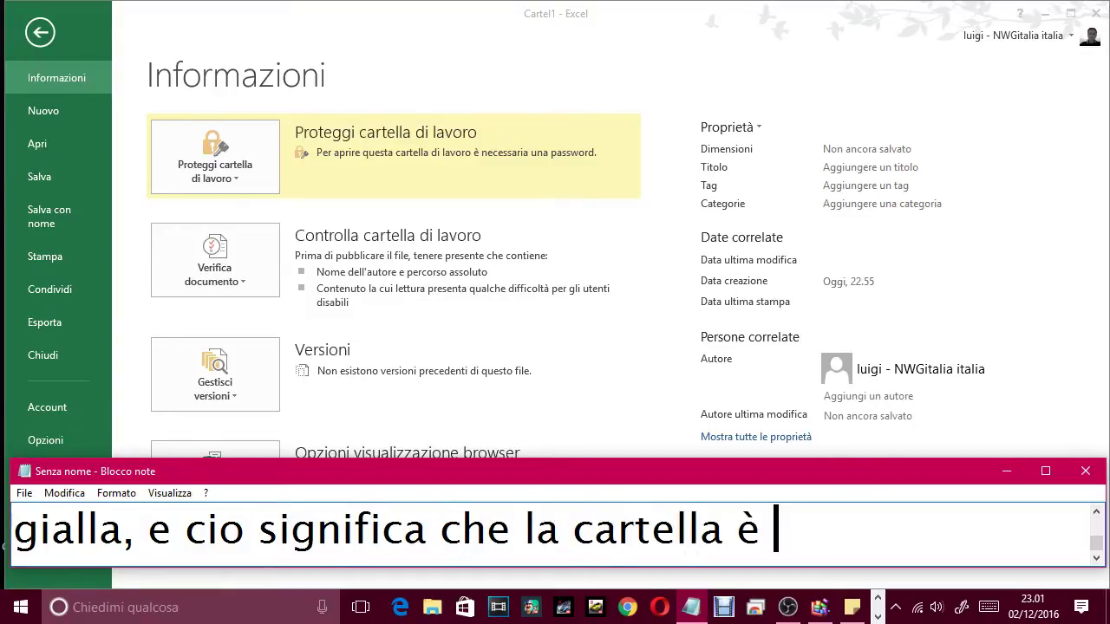
{"action": "type", "text": "protett"}
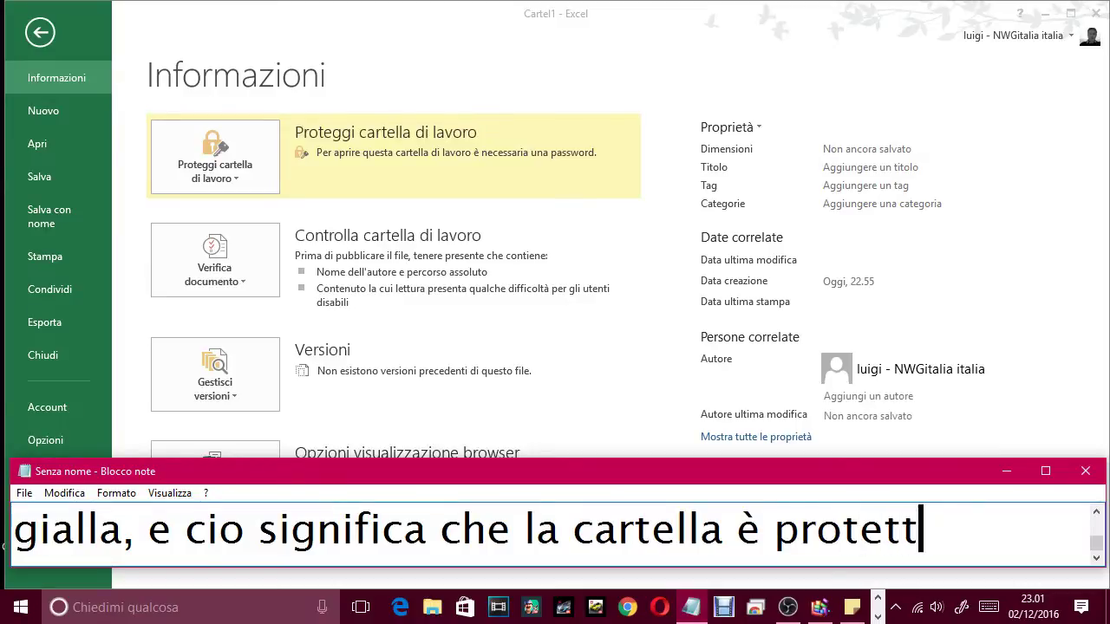
{"action": "type", "text": "a."}
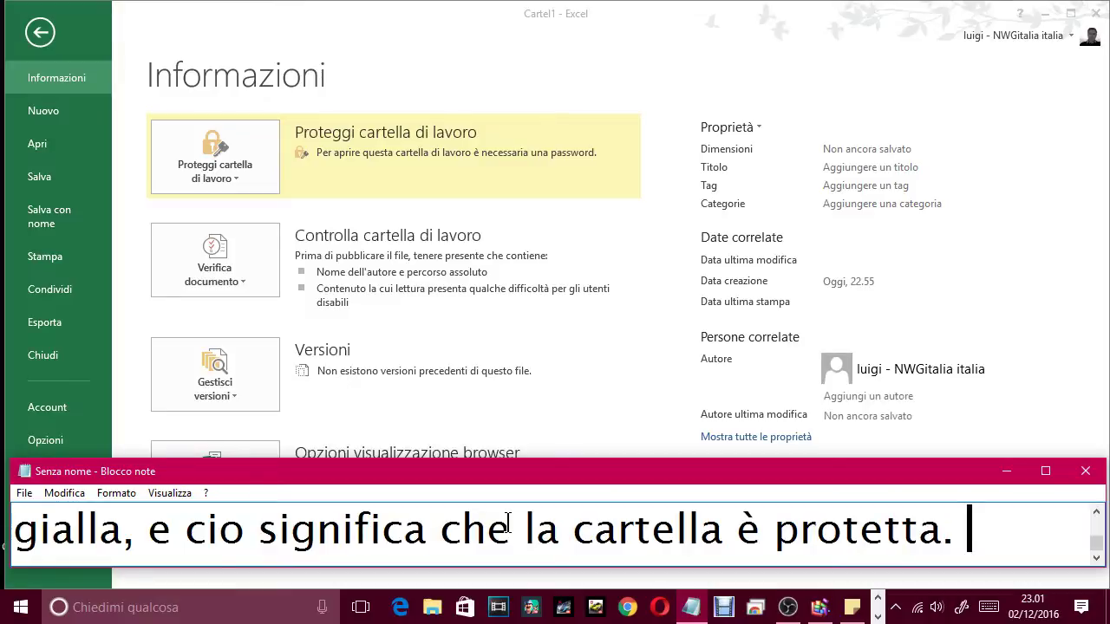
{"action": "type", "text": " ora"}
Step: Add a narration line saying that reopening the file will ask for the password
{"action": "key", "text": "Return"}
{"action": "type", "text": "qua"}
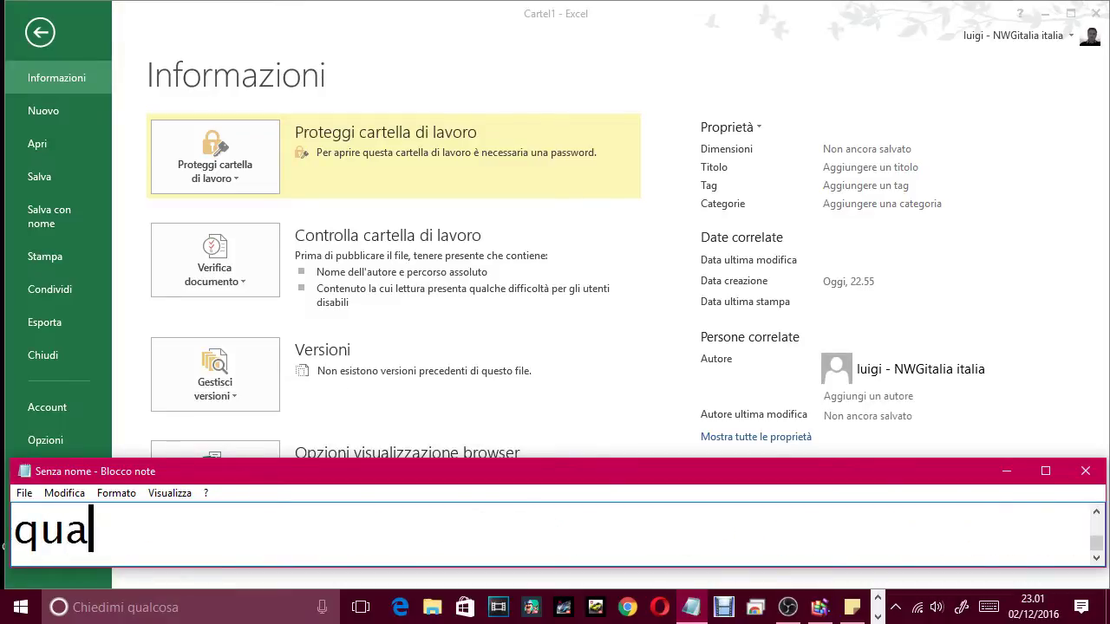
{"action": "type", "text": "ndo a"}
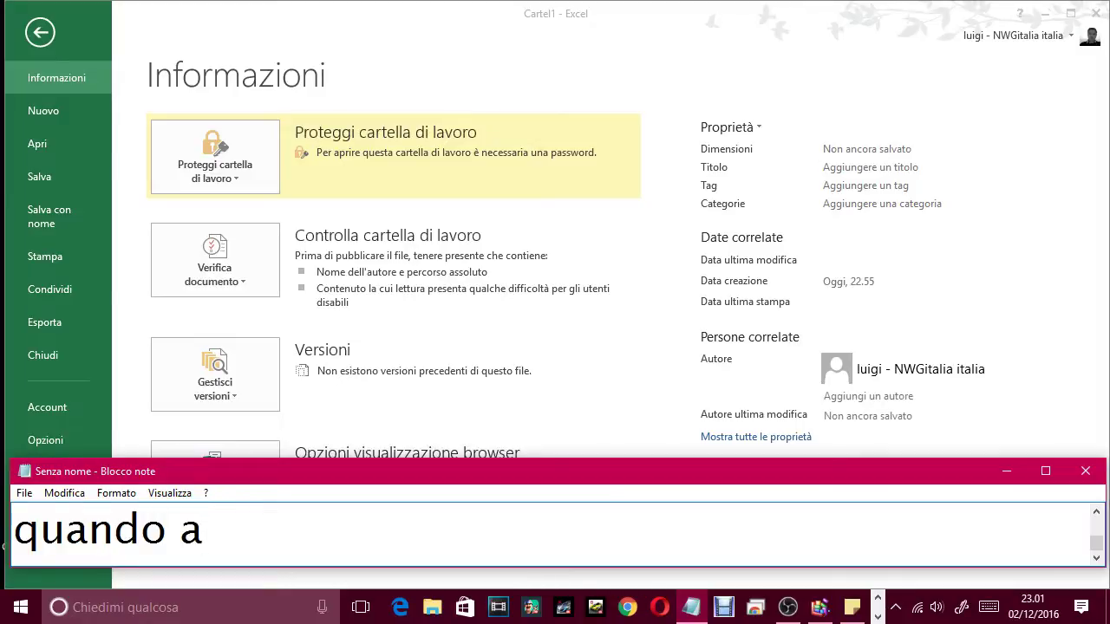
{"action": "key", "text": "BackSpace"}
{"action": "type", "text": "chi"}
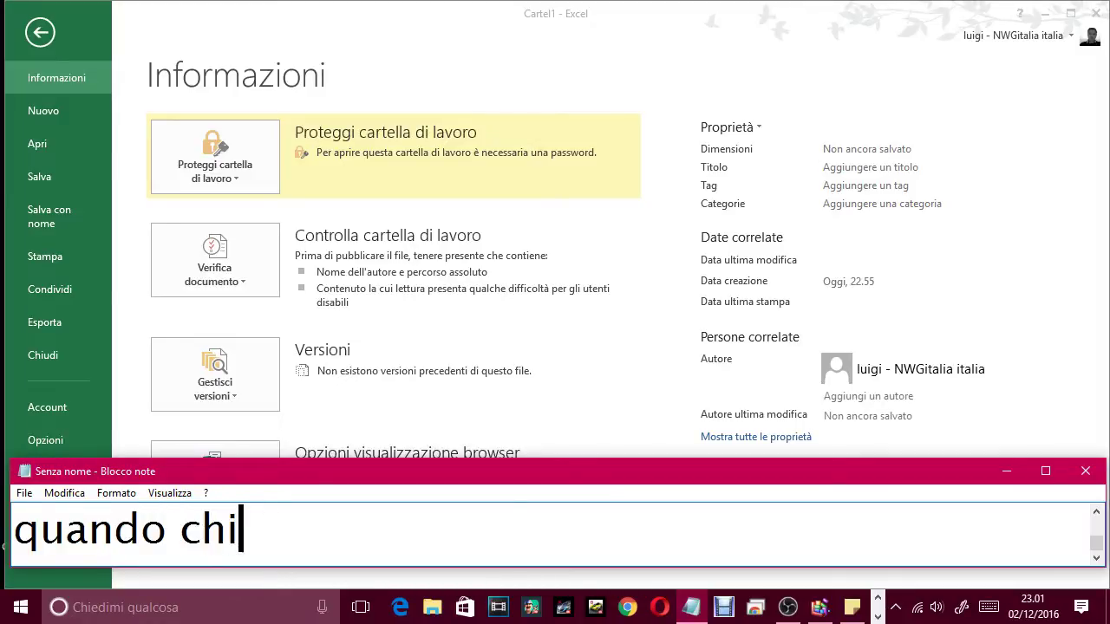
{"action": "type", "text": "udiamo il fi"}
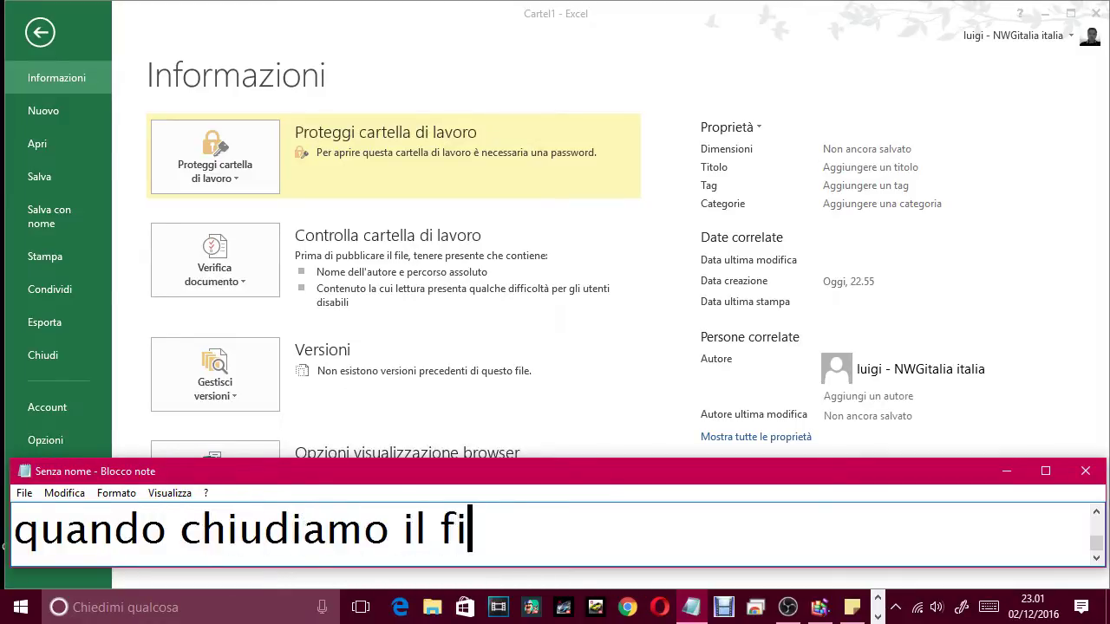
{"action": "type", "text": "le, "}
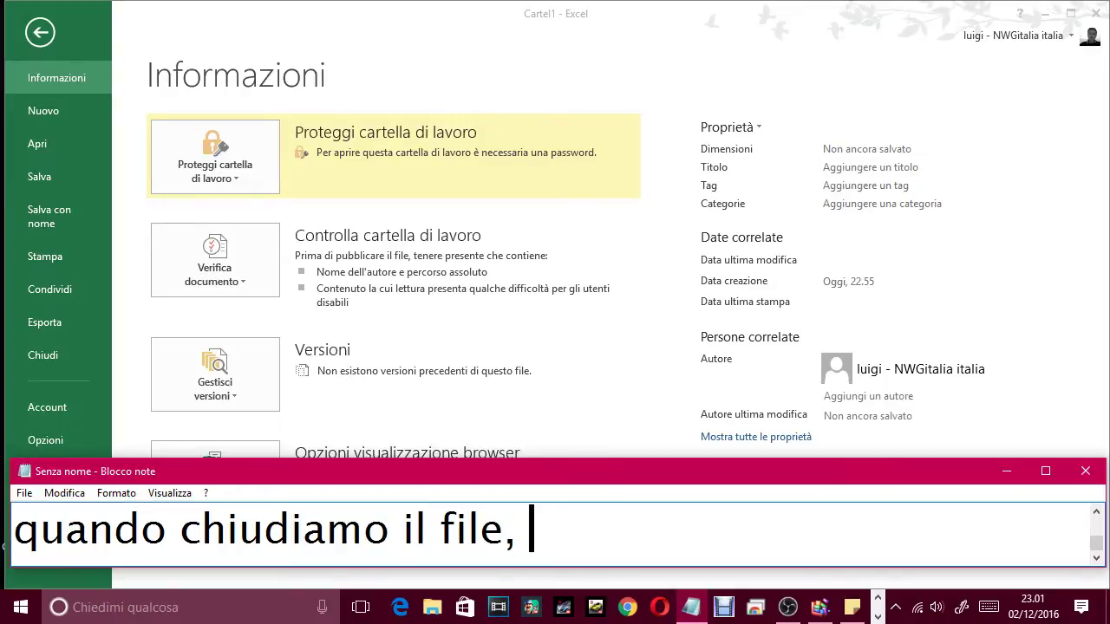
{"action": "type", "text": "alla ri"}
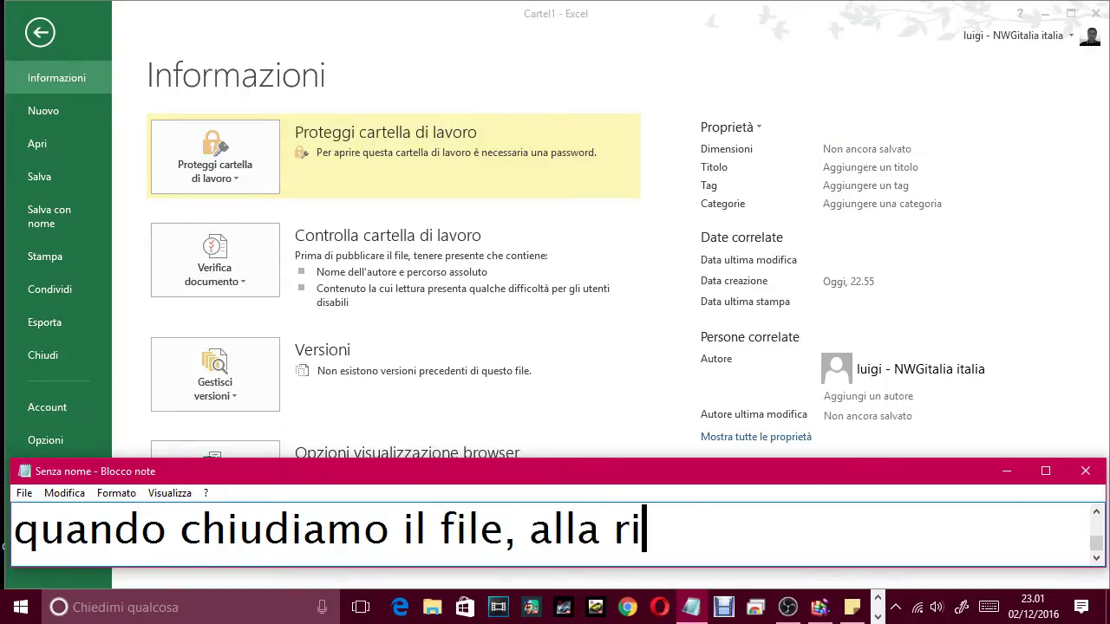
{"action": "type", "text": "apertu"}
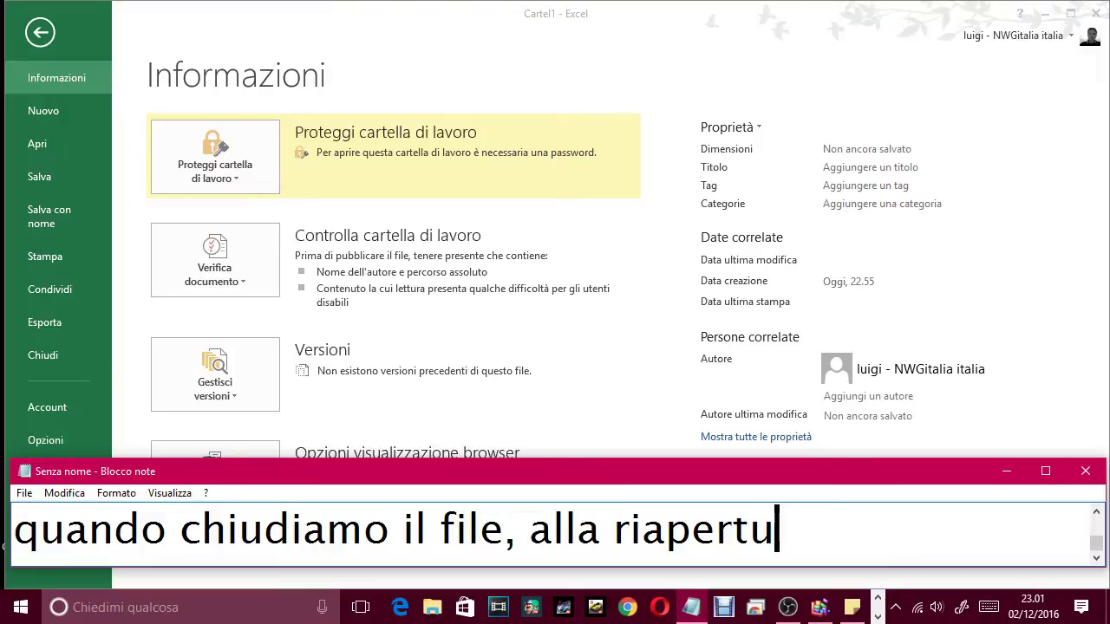
{"action": "type", "text": "ra ci c hie"}
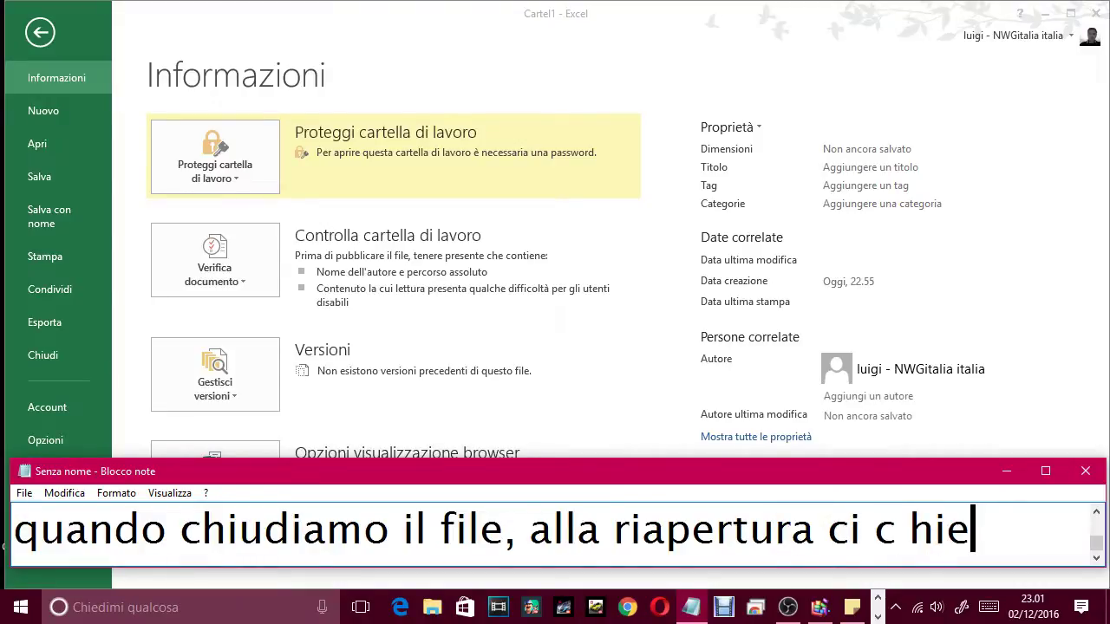
{"action": "type", "text": "de al p"}
{"action": "key", "text": "BackSpace"}
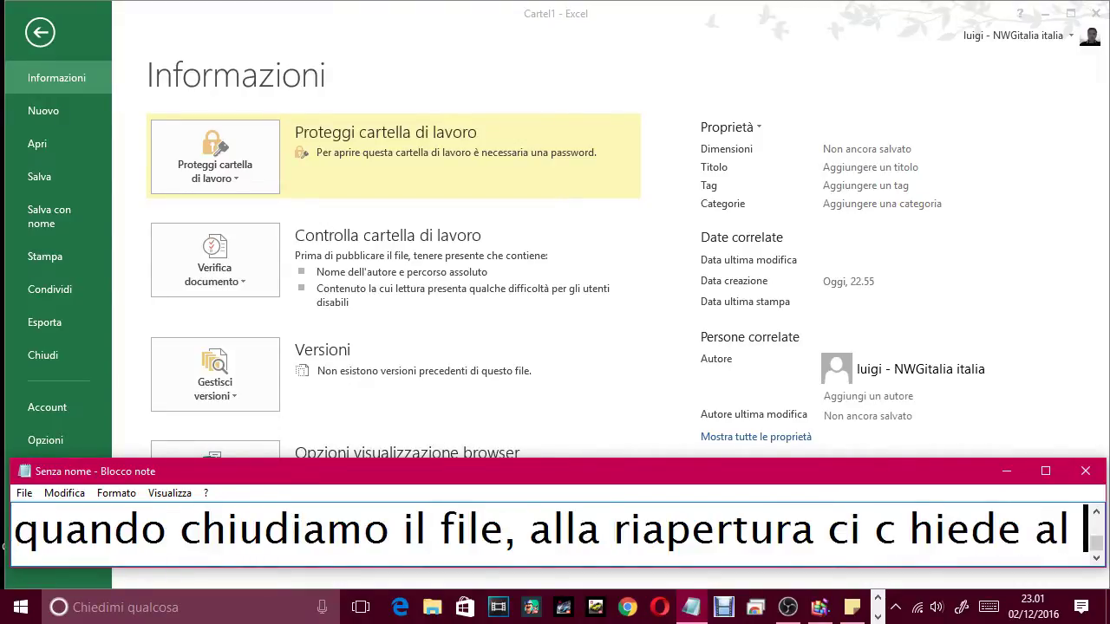
{"action": "key", "text": "BackSpace"}
{"action": "key", "text": "BackSpace"}
{"action": "key", "text": "BackSpace"}
{"action": "type", "text": "p"}
{"action": "key", "text": "BackSpace"}
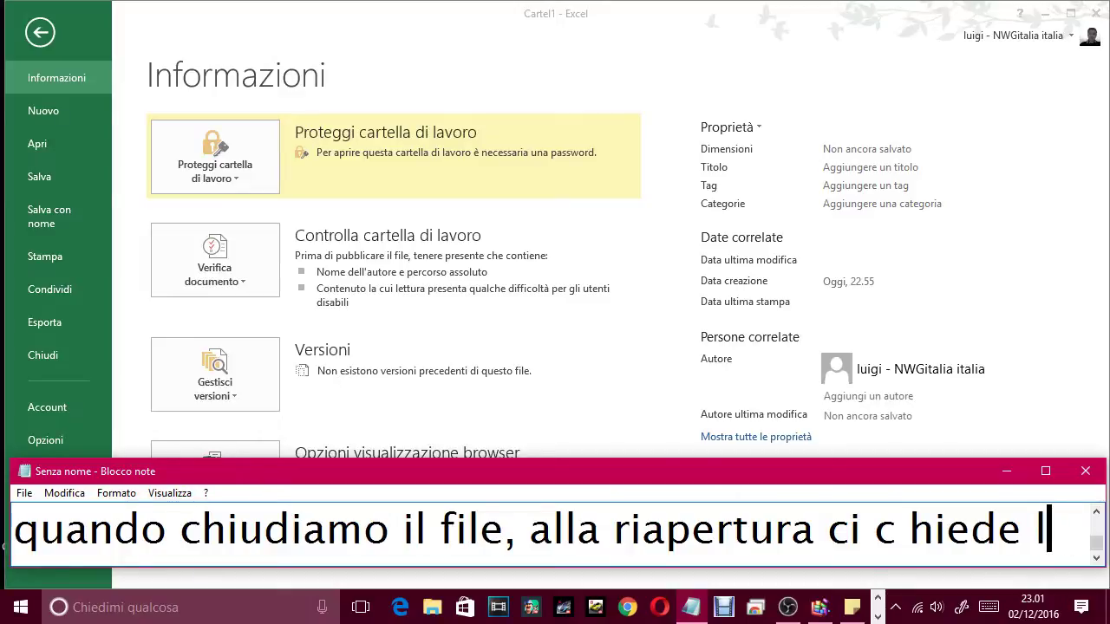
{"action": "type", "text": "passwor"}
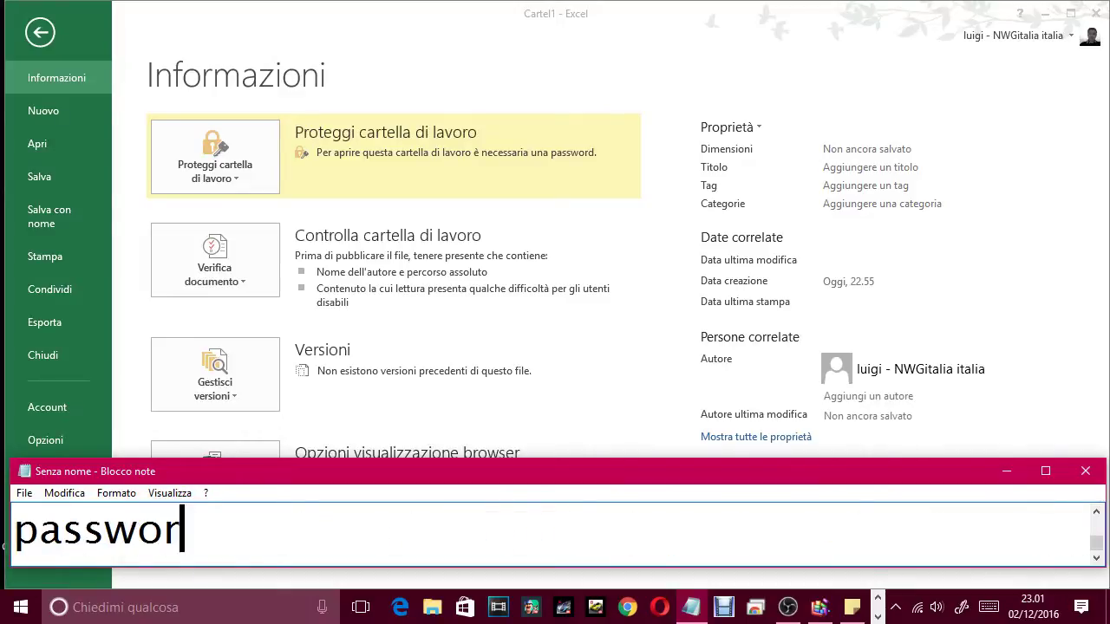
{"action": "type", "text": "d, e ti faccio"}
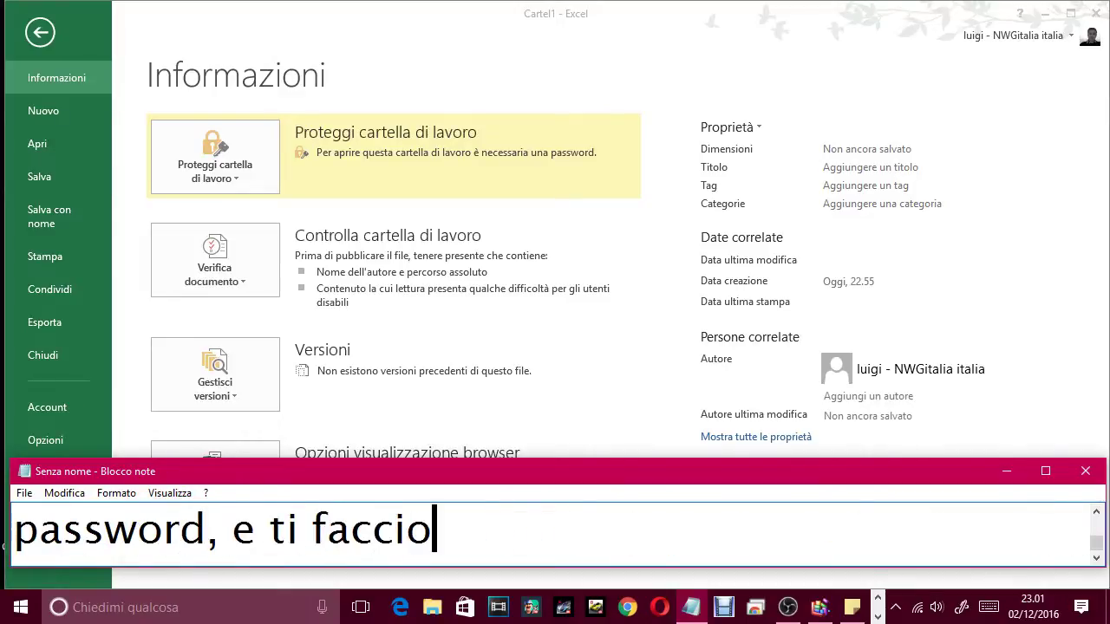
{"action": "type", "text": " vedere."}
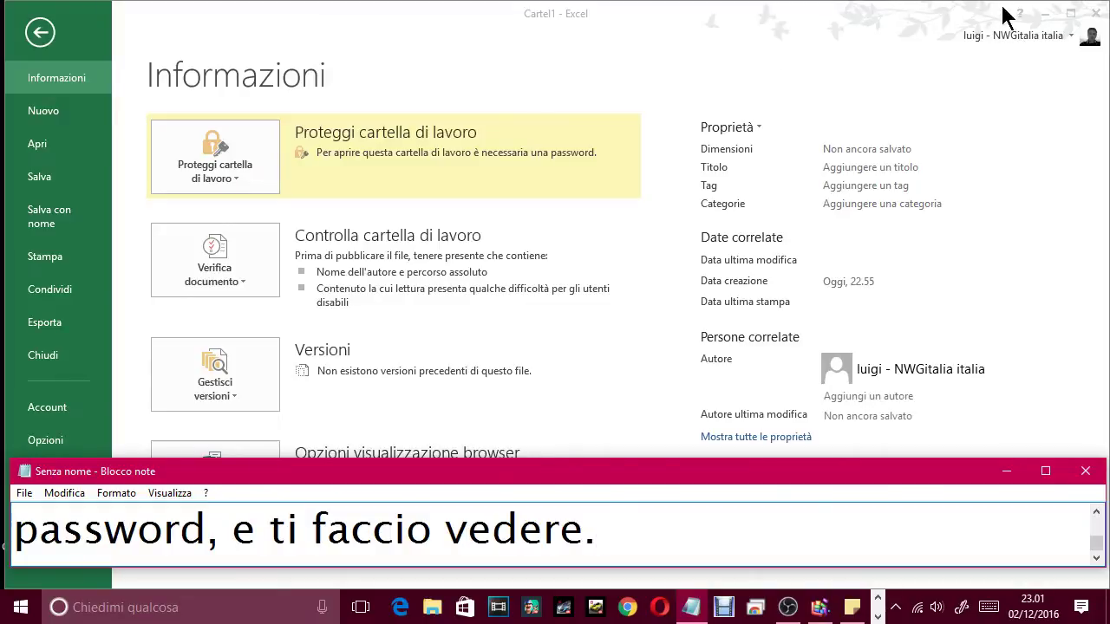
Step: Close Excel, saving Cartel1.xlsx to Documenti and overwriting the existing copy
{"action": "left_click", "coordinate": [1098, 11]}
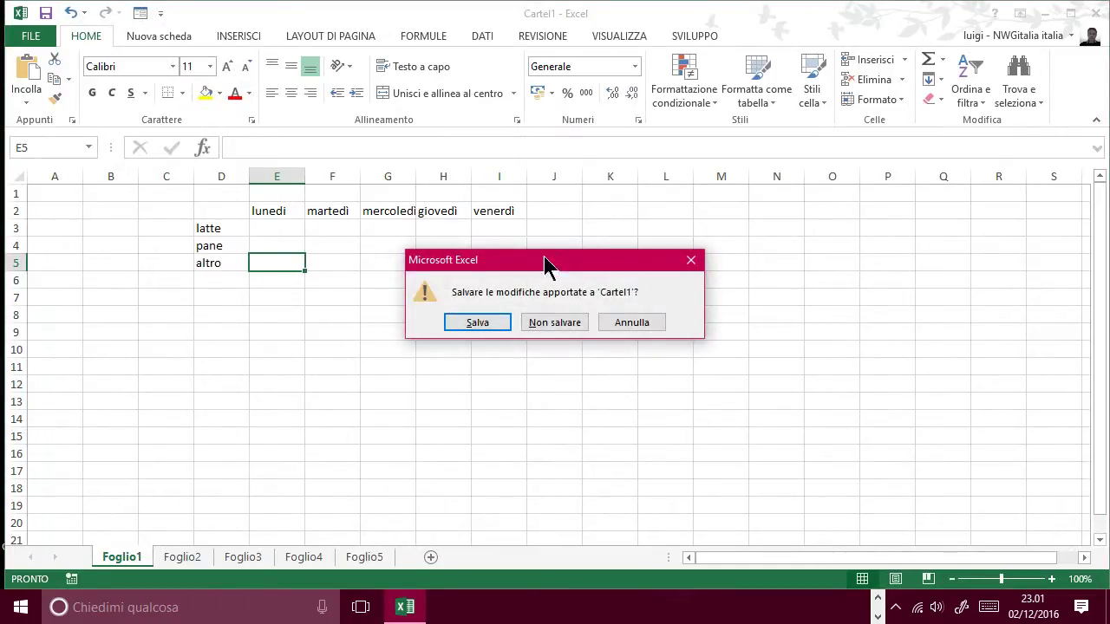
{"action": "left_click", "coordinate": [477, 321]}
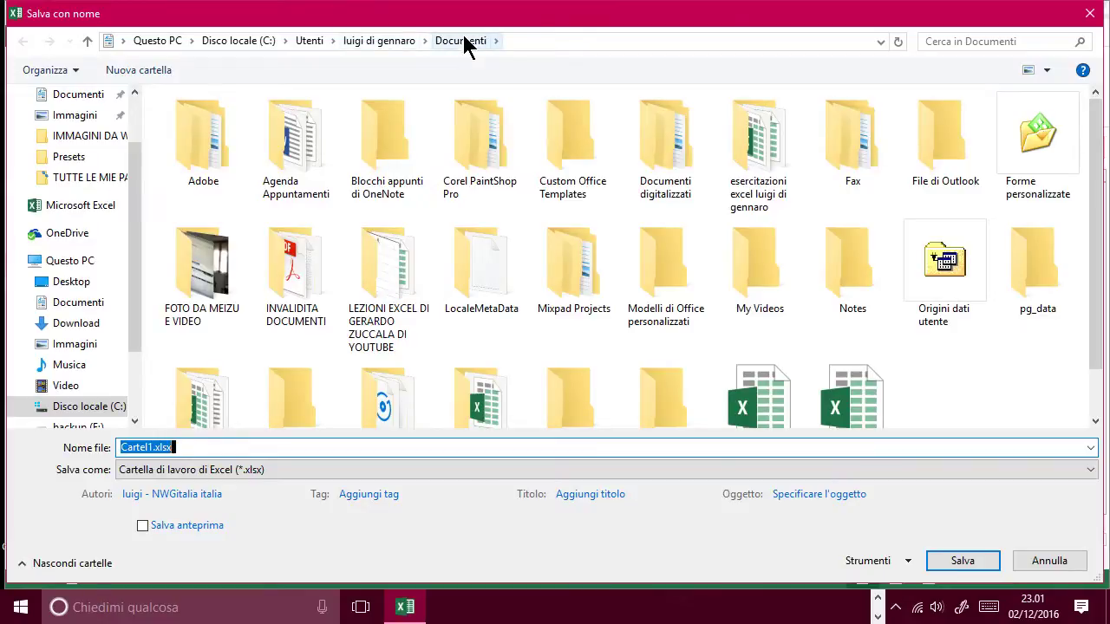
{"action": "left_click", "coordinate": [961, 558]}
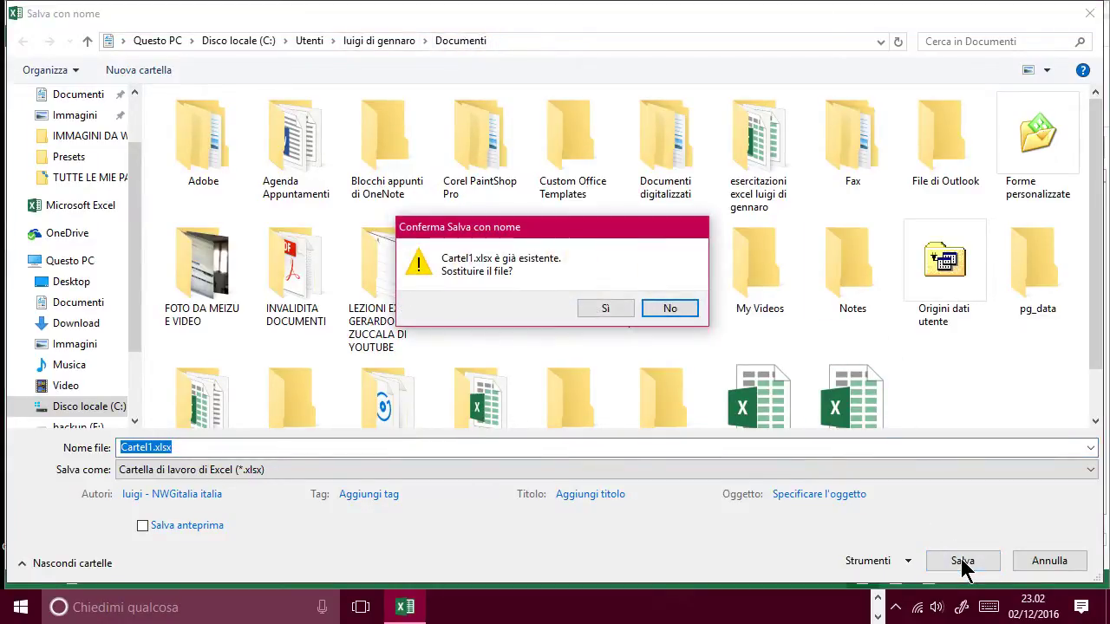
{"action": "left_click", "coordinate": [607, 310]}
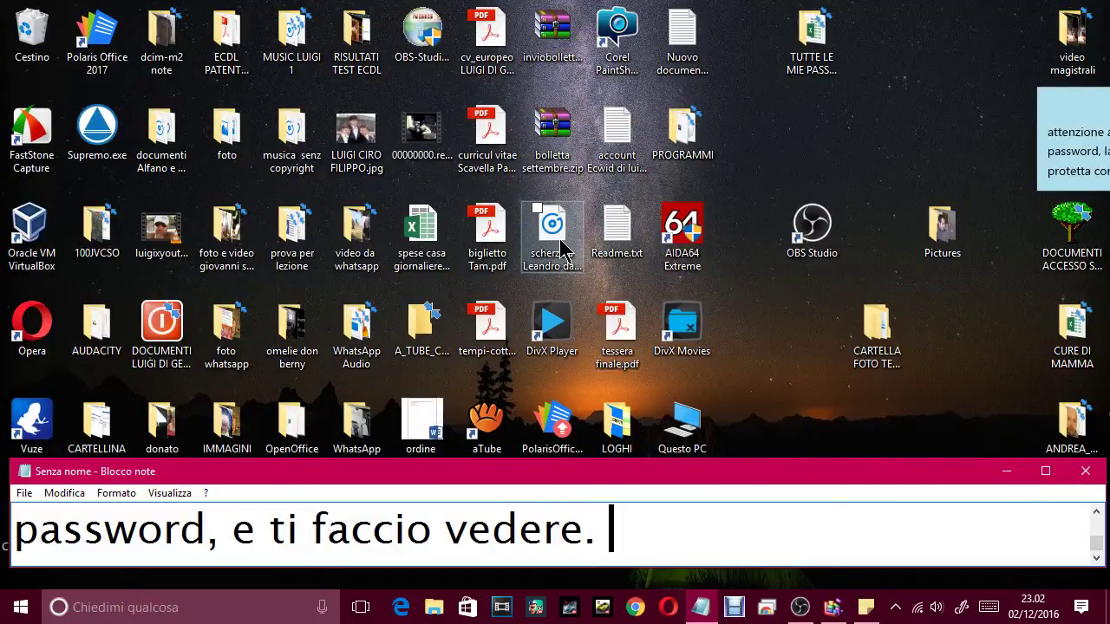
Step: Narrate that the file is closed, then open Cartel1.xlsx from Documenti in File Explorer
{"action": "type", "text": "o,k "}
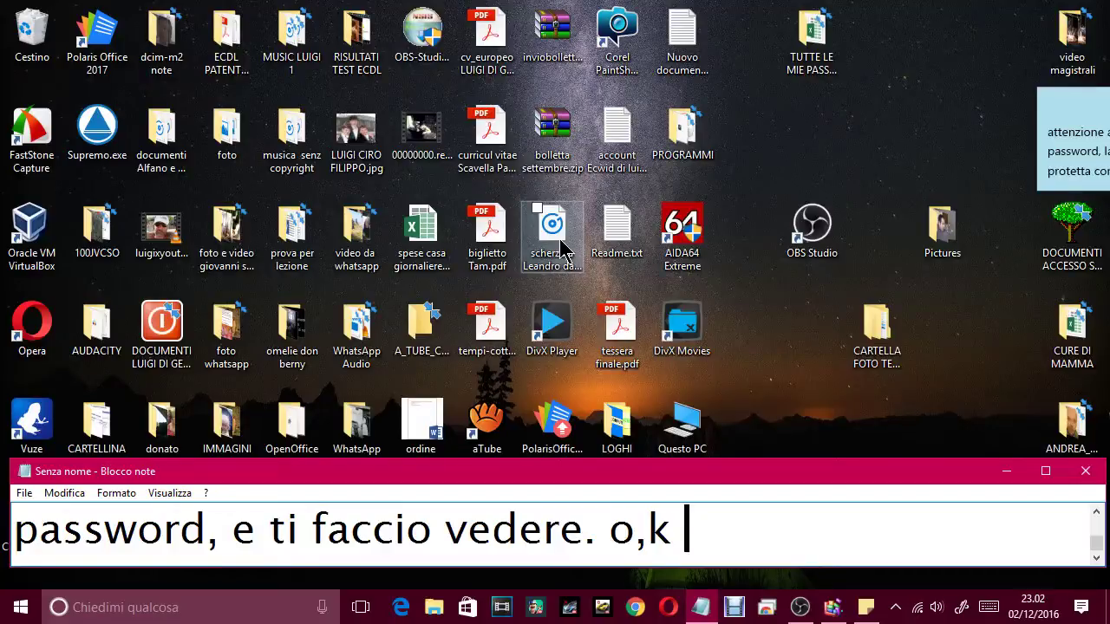
{"action": "type", "text": "bbiamo c"}
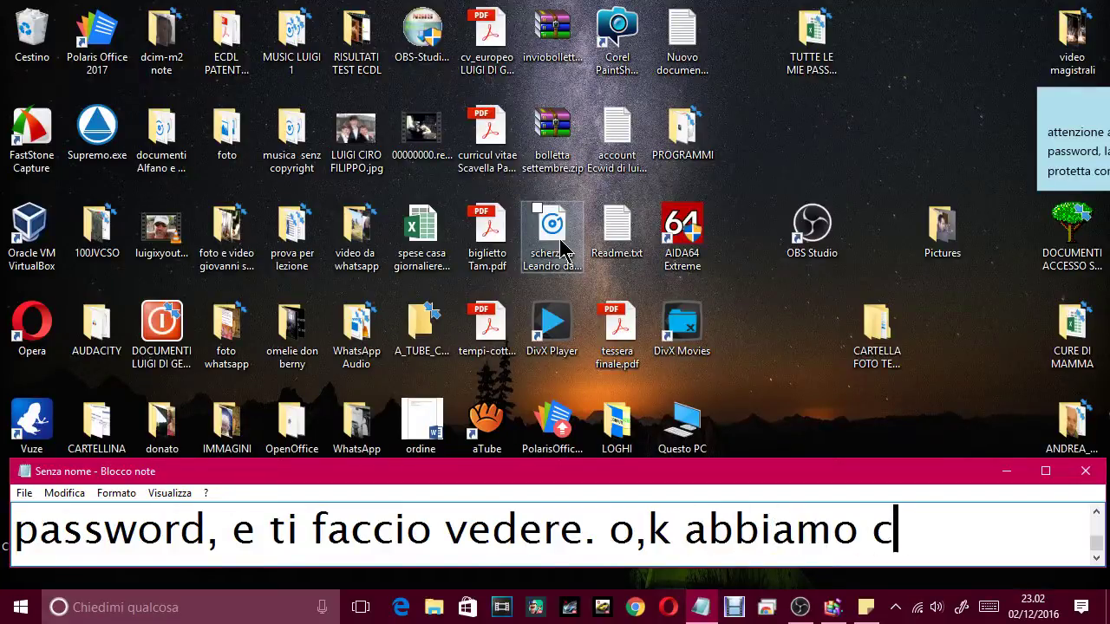
{"action": "type", "text": "hiuso il file"}
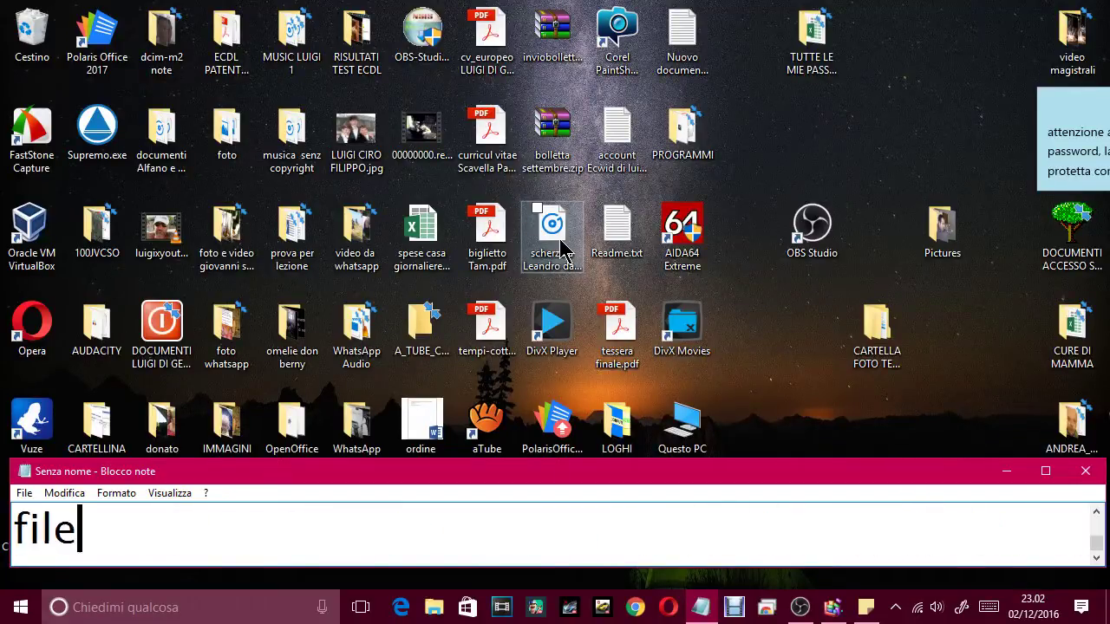
{"action": "type", "text": ", ora vo"}
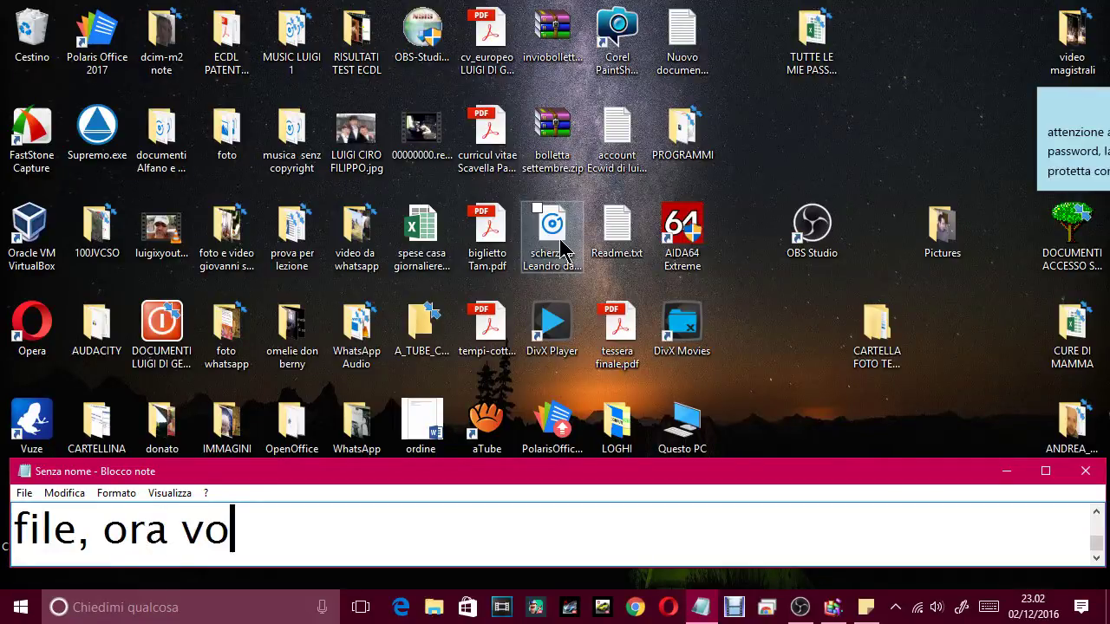
{"action": "type", "text": "gliamo ri"}
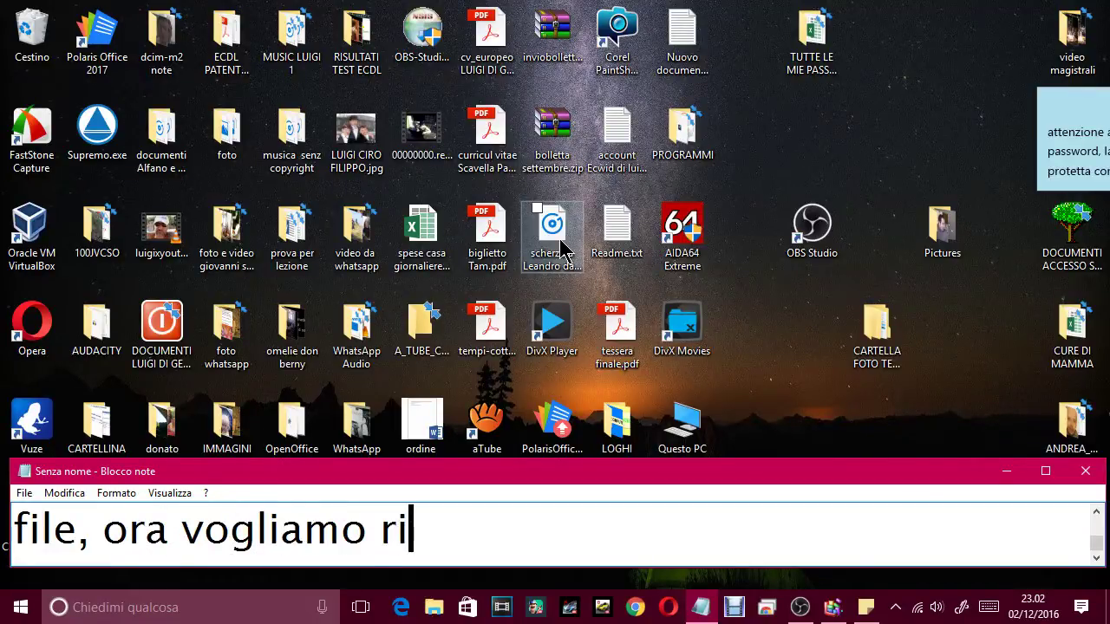
{"action": "type", "text": "prirl"}
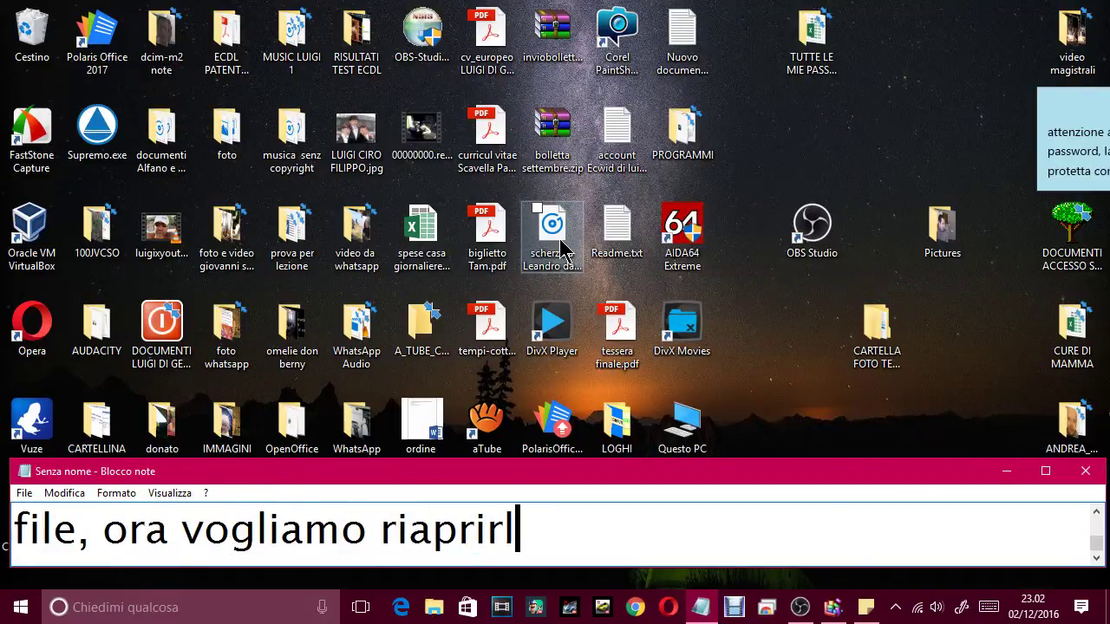
{"action": "type", "text": "o"}
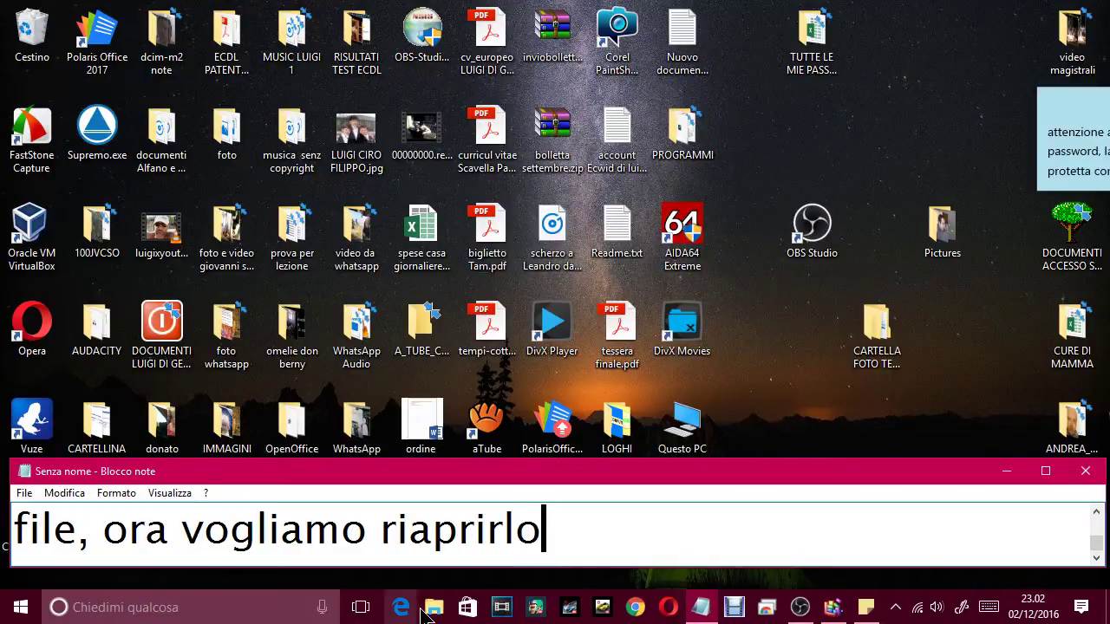
{"action": "left_click", "coordinate": [431, 610]}
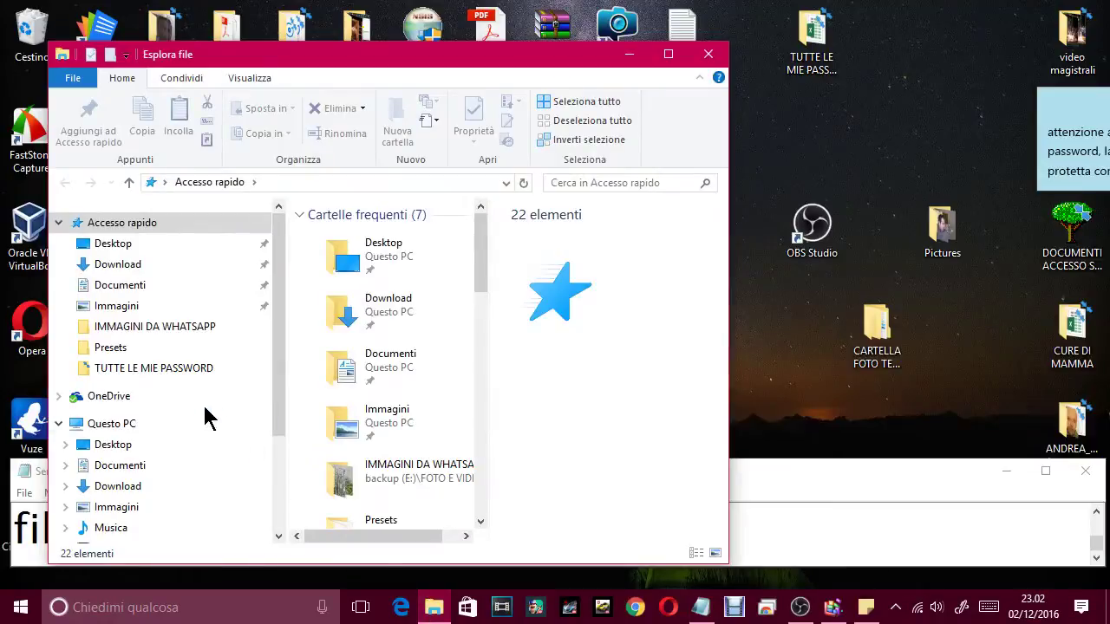
{"action": "left_click", "coordinate": [136, 467]}
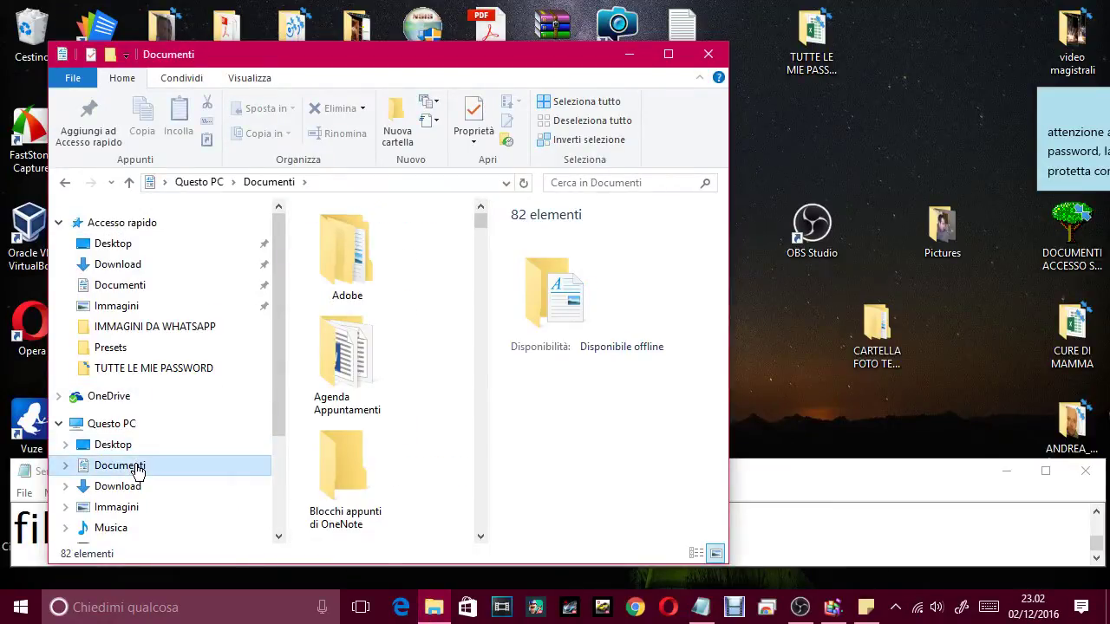
{"action": "left_click", "coordinate": [367, 414]}
{"action": "key", "text": "c"}
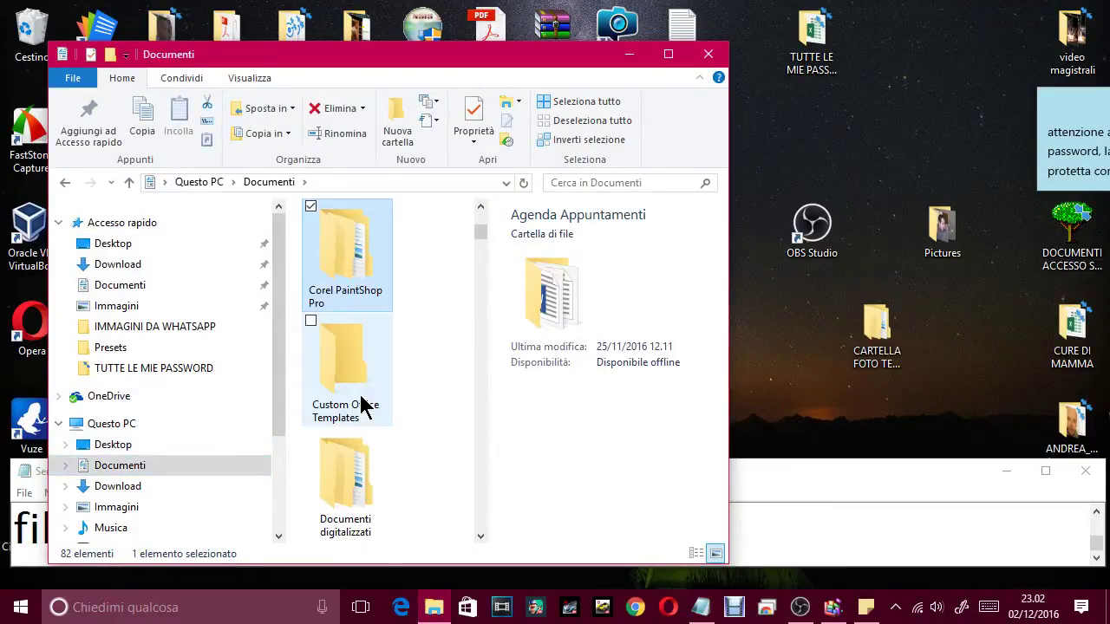
{"action": "key", "text": "c"}
{"action": "key", "text": "c"}
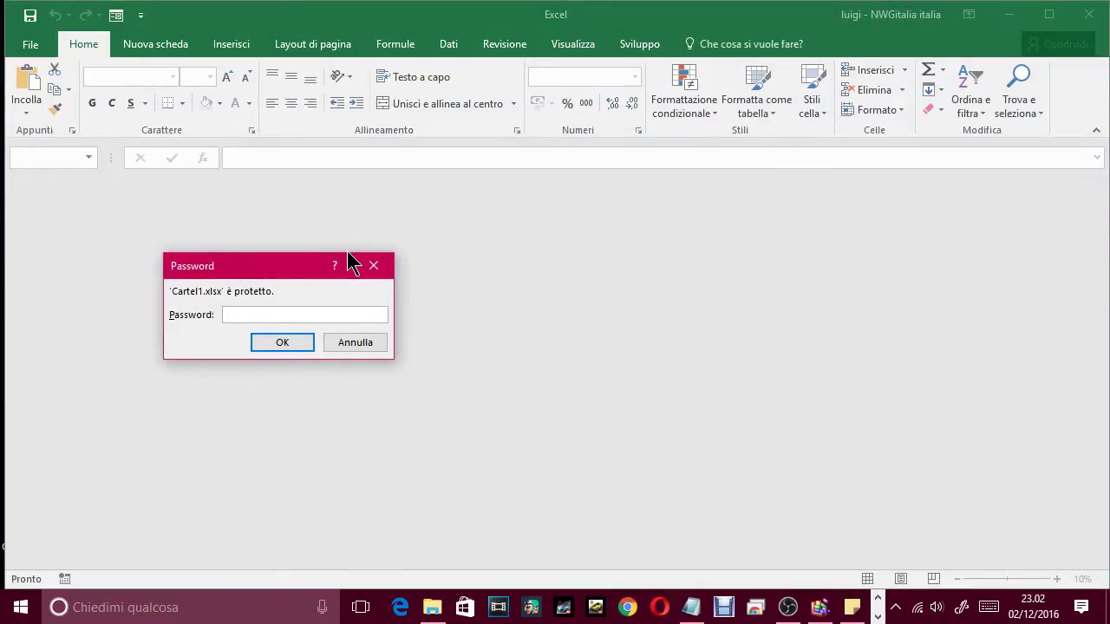
Step: Switch to Notepad and minimize the Documenti window to reveal Excel's password prompt
{"action": "key", "text": "alt+Tab"}
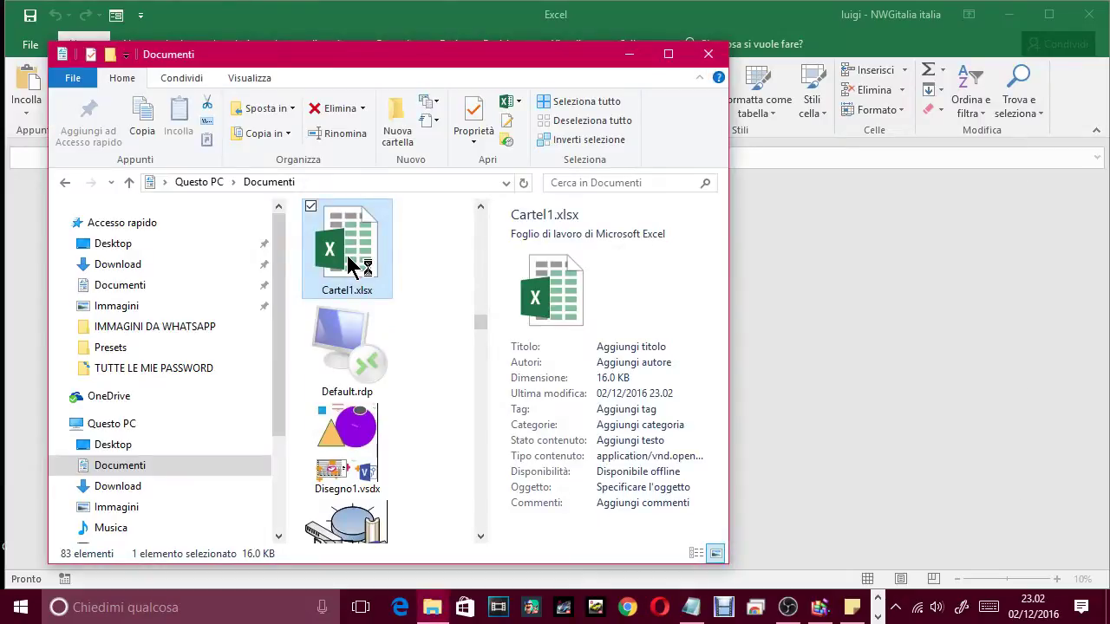
{"action": "key", "text": "alt+Tab"}
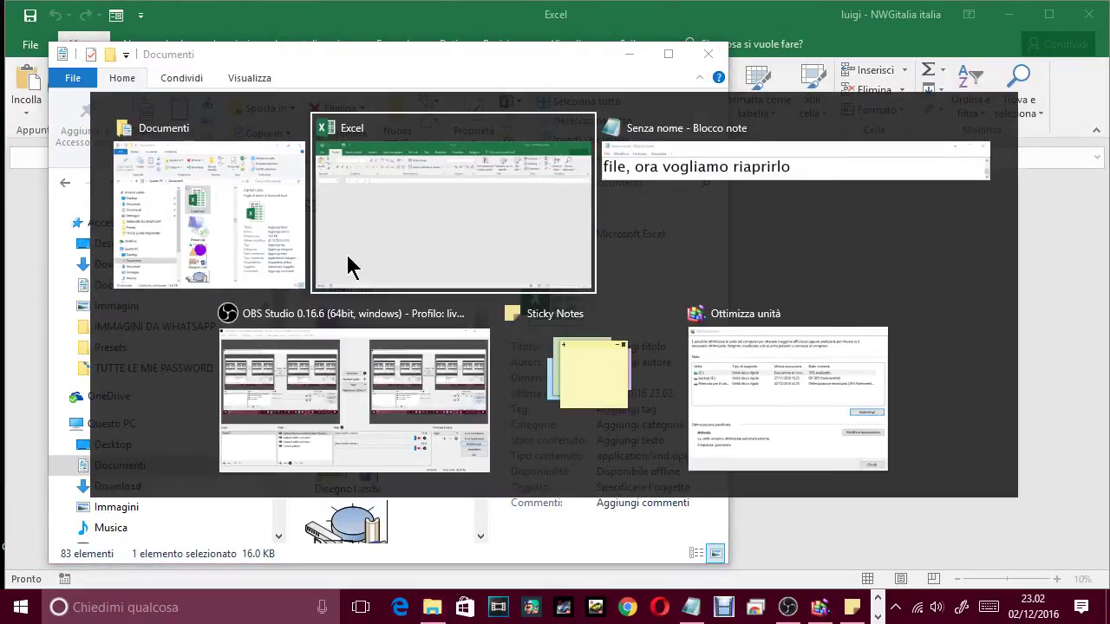
{"action": "key", "text": "alt+Tab"}
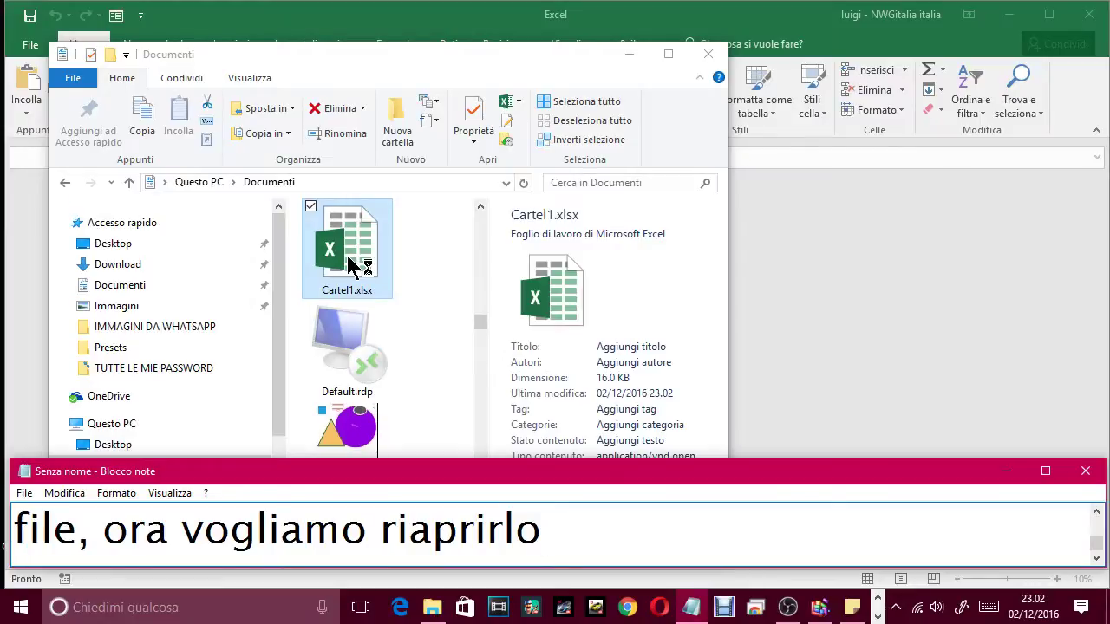
{"action": "type", "text": ", "}
{"action": "type", "text": "e come vedi "}
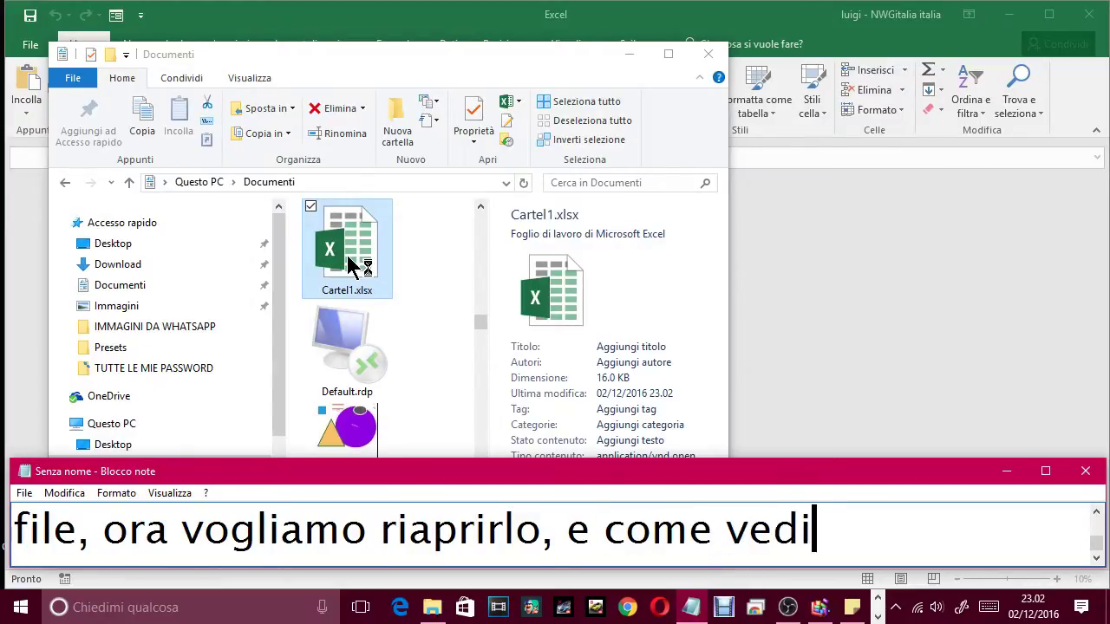
{"action": "type", "text": "ora"}
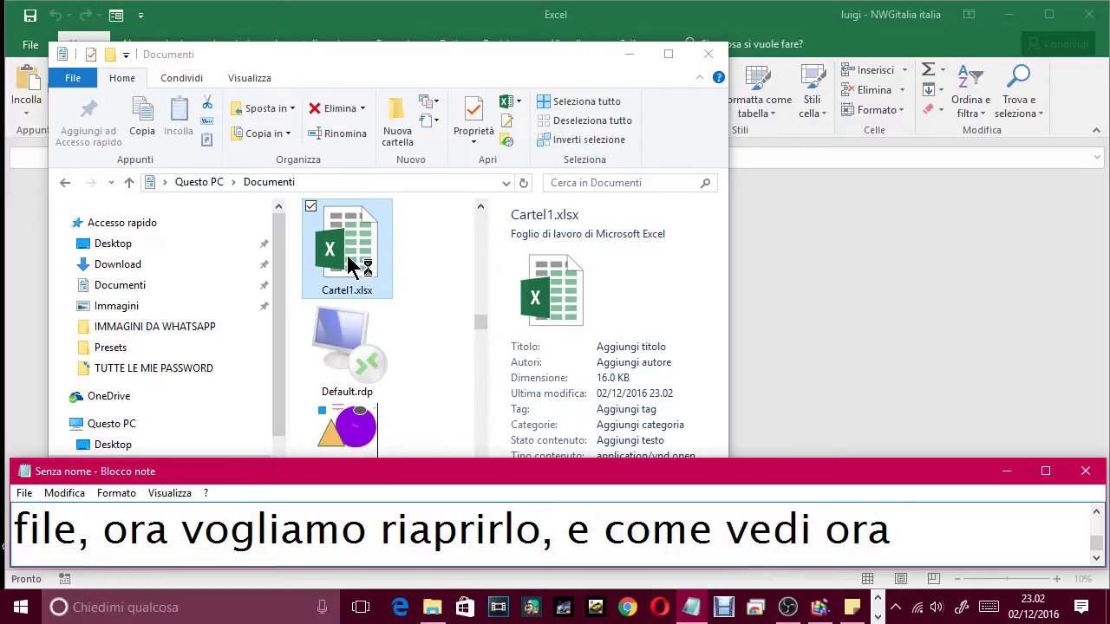
{"action": "left_click", "coordinate": [631, 54]}
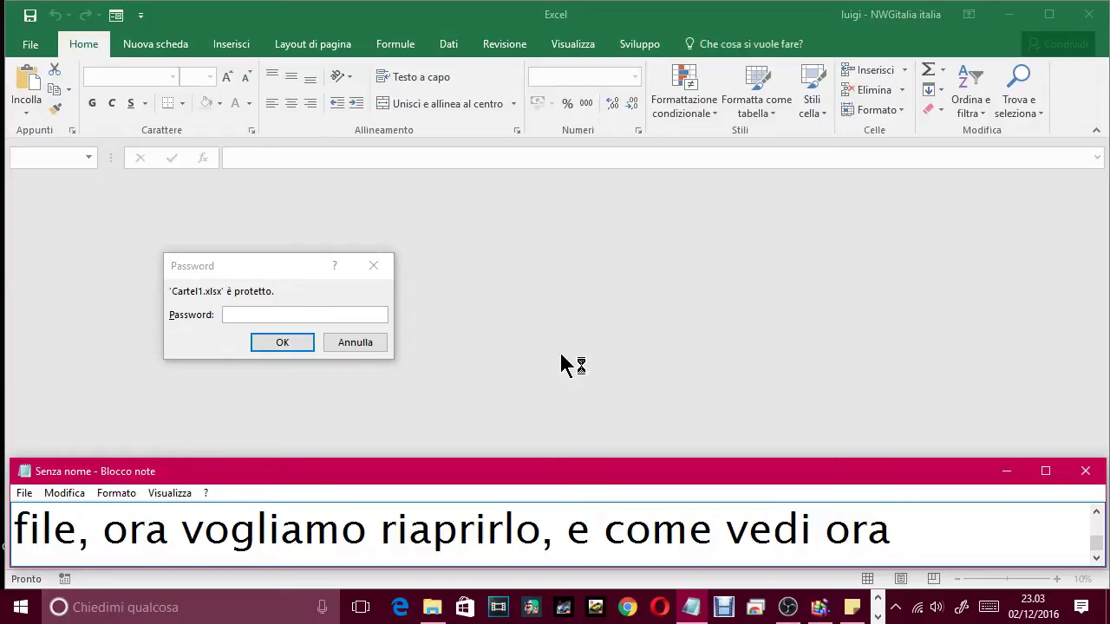
Step: Narrate that Excel reports the file is protected and shows a box for the password
{"action": "type", "text": "ci di"}
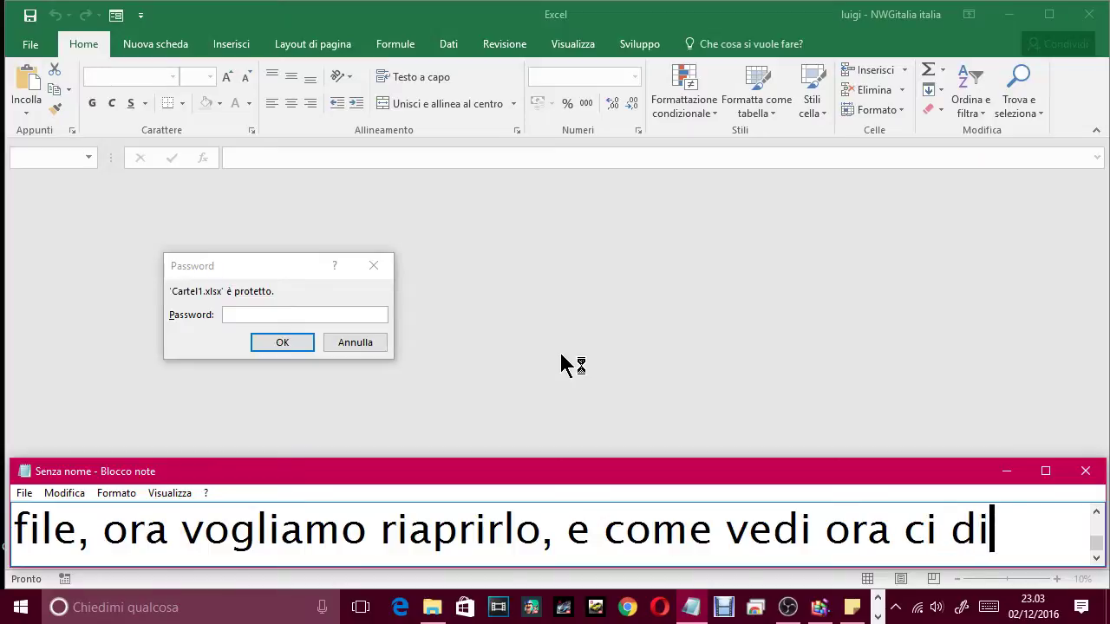
{"action": "type", "text": "ce che il "}
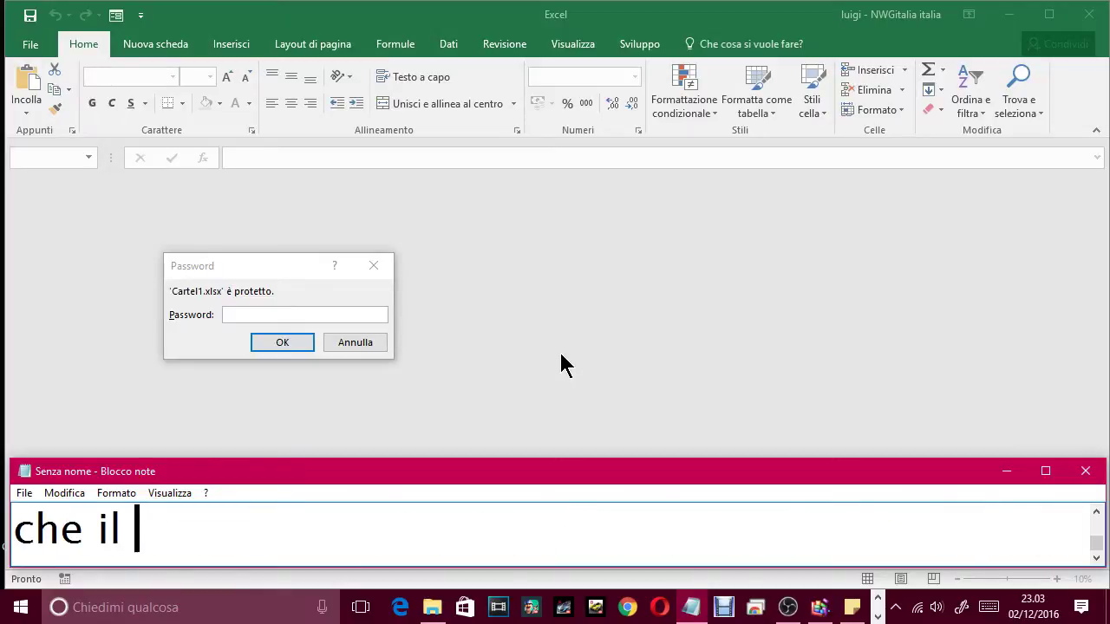
{"action": "type", "text": "file è pr"}
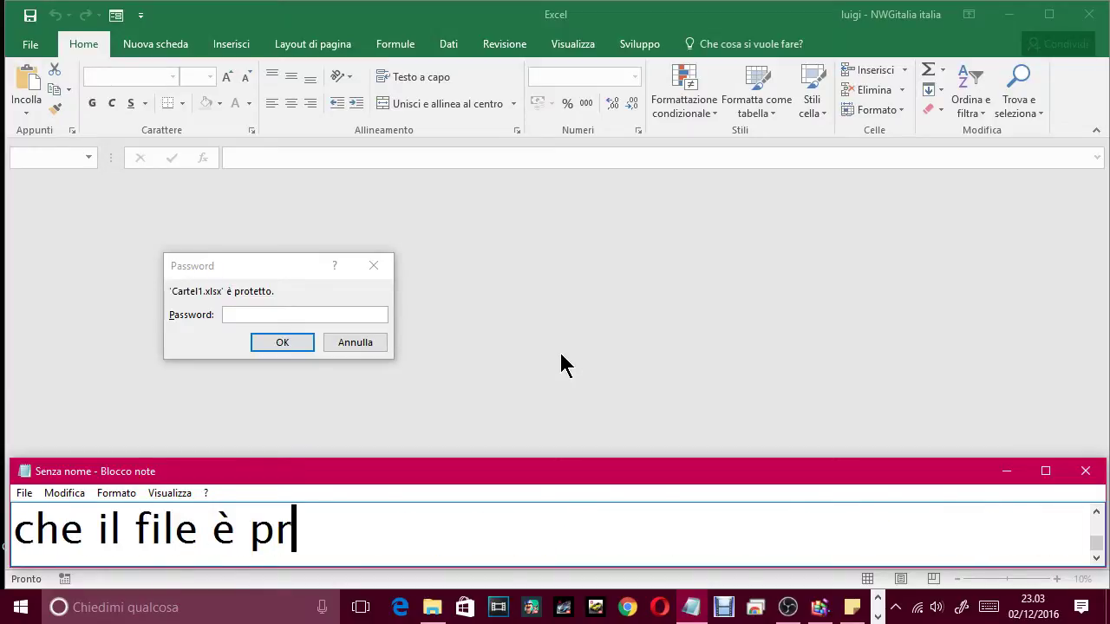
{"action": "type", "text": "otte"}
{"action": "key", "text": "BackSpace"}
{"action": "key", "text": "BackSpace"}
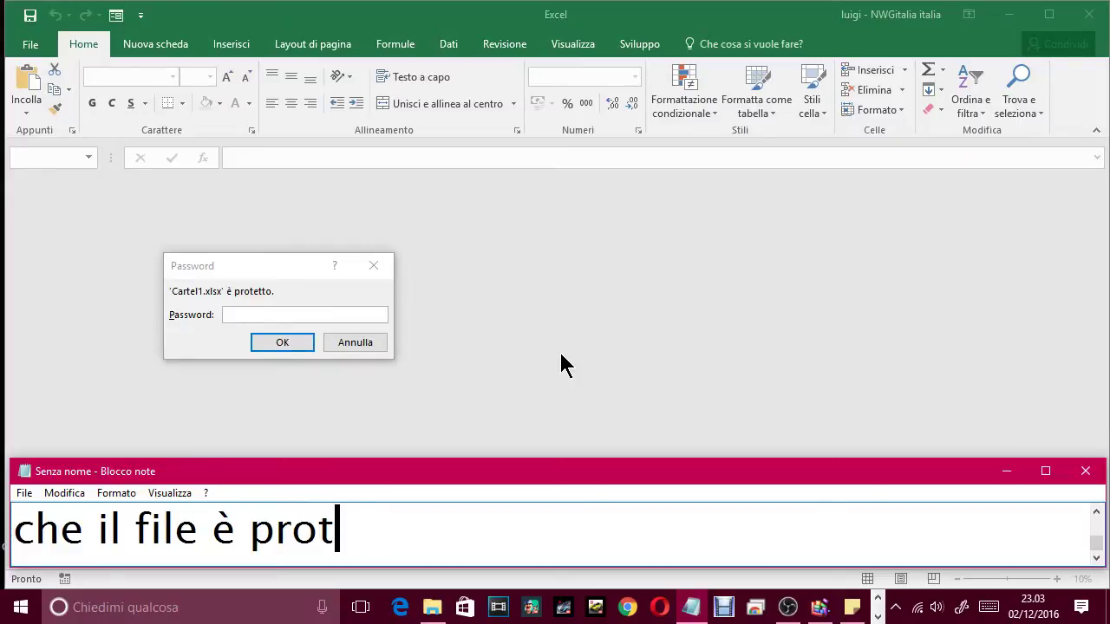
{"action": "type", "text": "etto"}
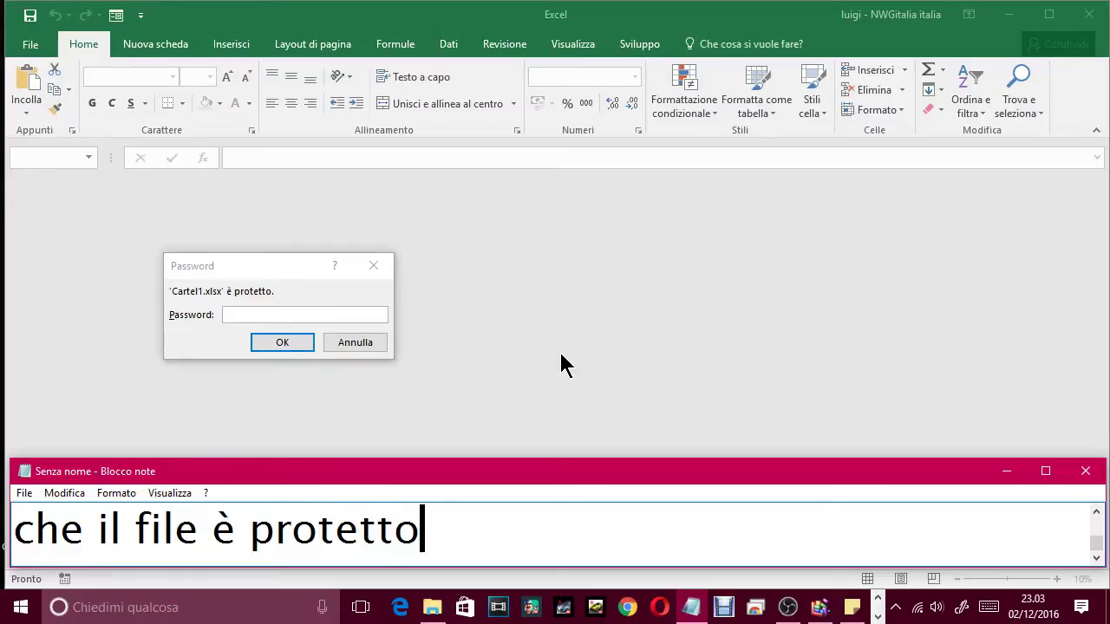
{"action": "type", "text": " e "}
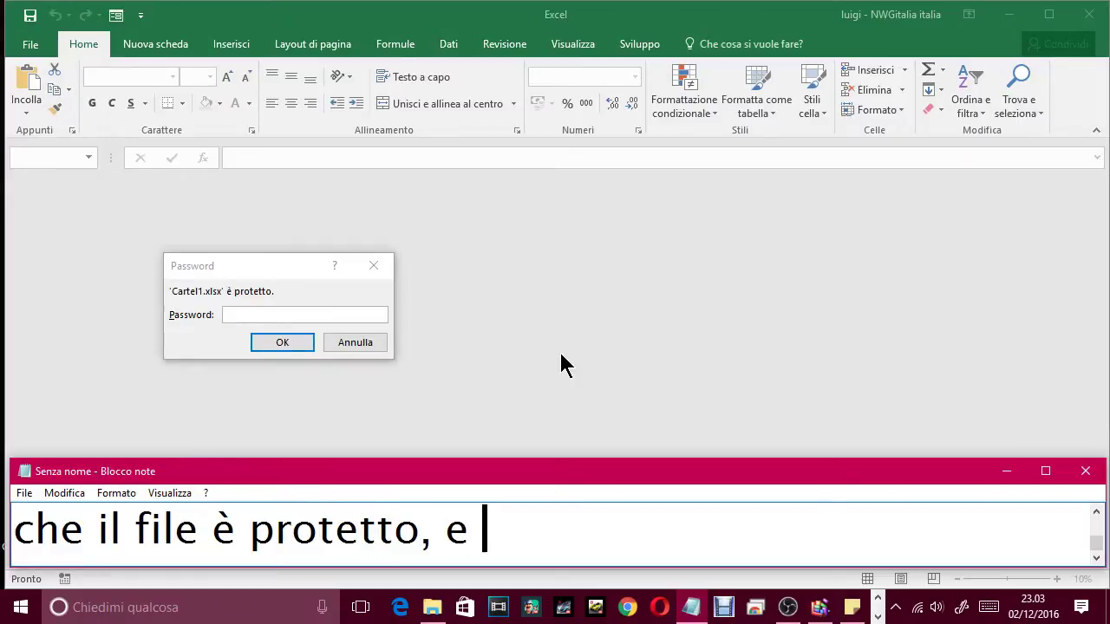
{"action": "type", "text": "ci met"}
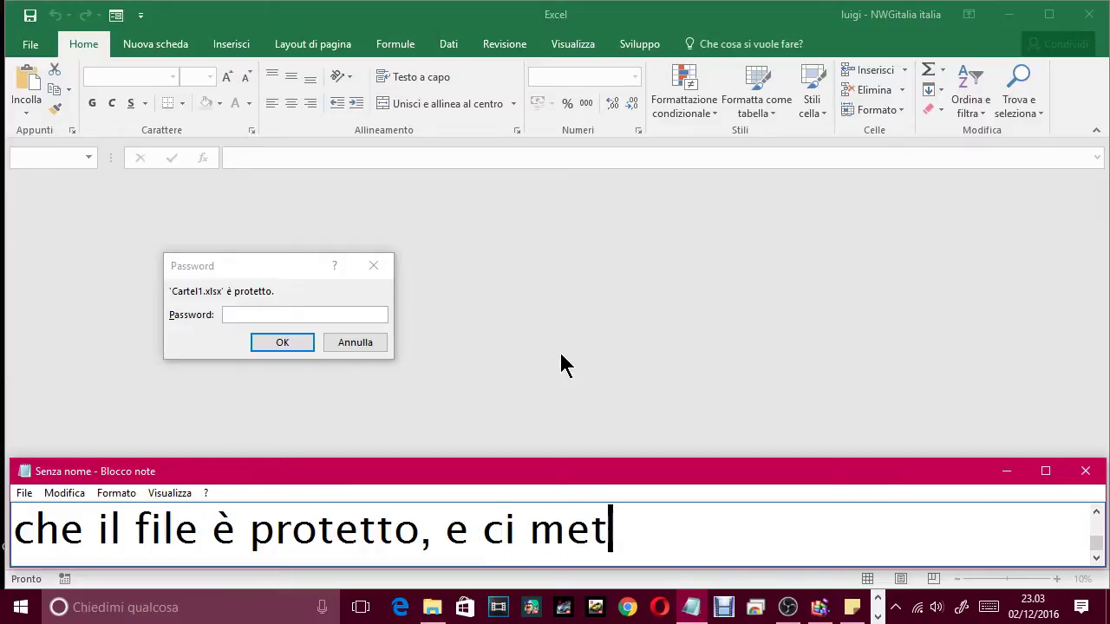
{"action": "type", "text": "te la box"}
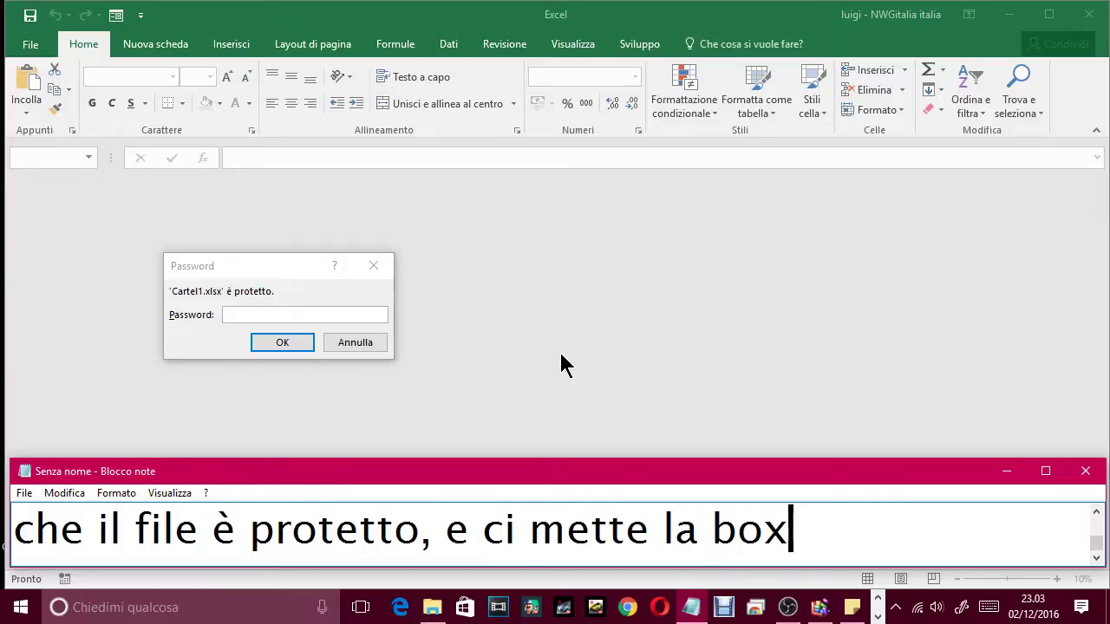
{"action": "type", "text": "dove i"}
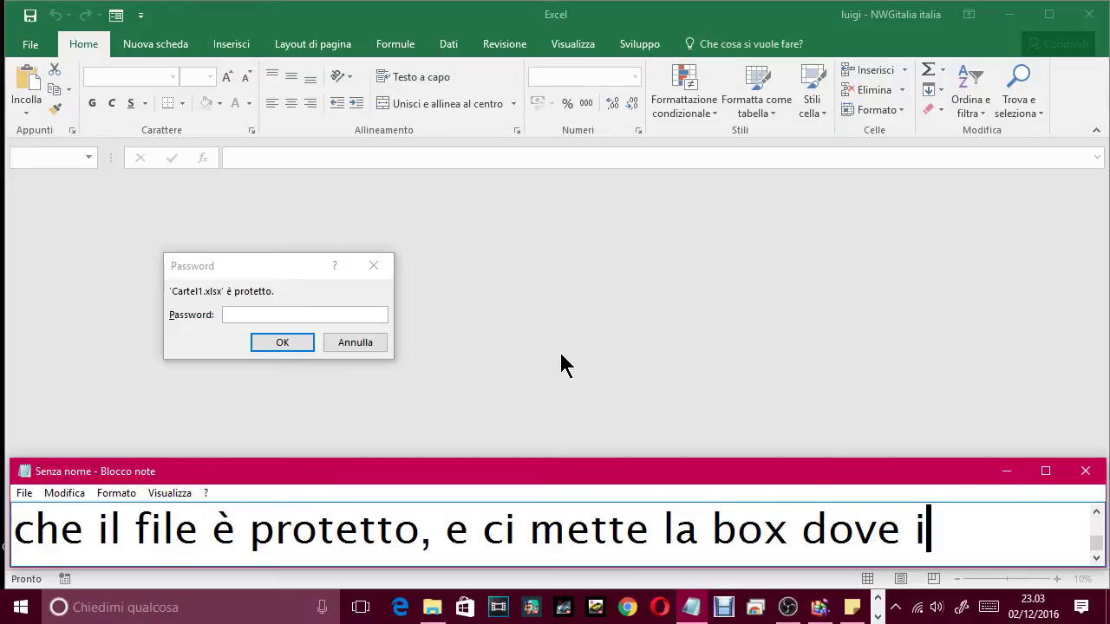
{"action": "type", "text": "nserire "}
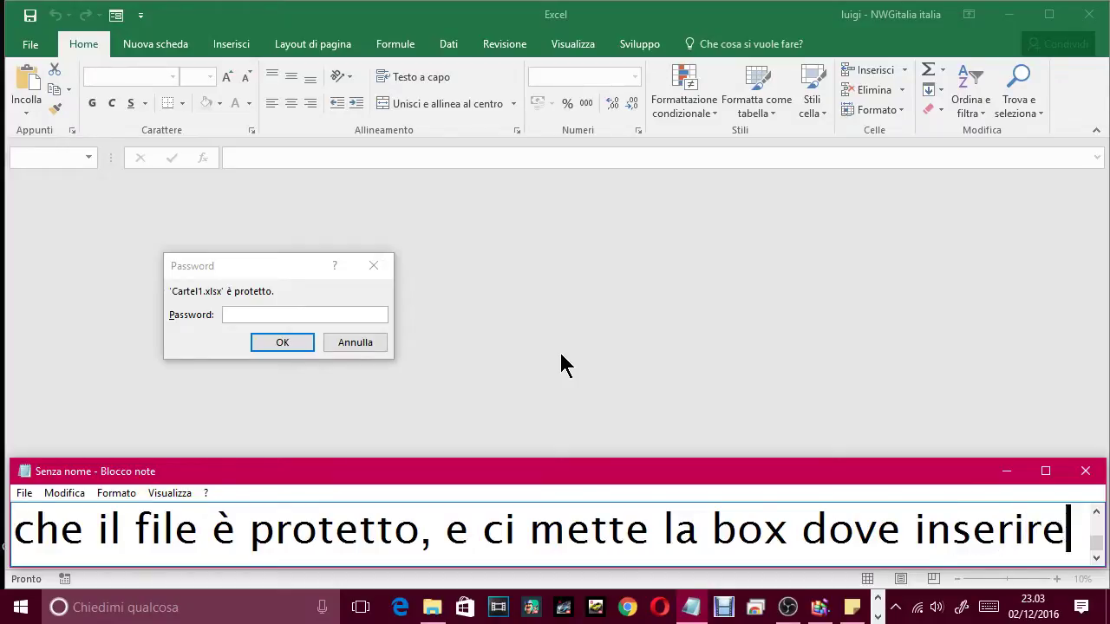
{"action": "type", "text": "la pass"}
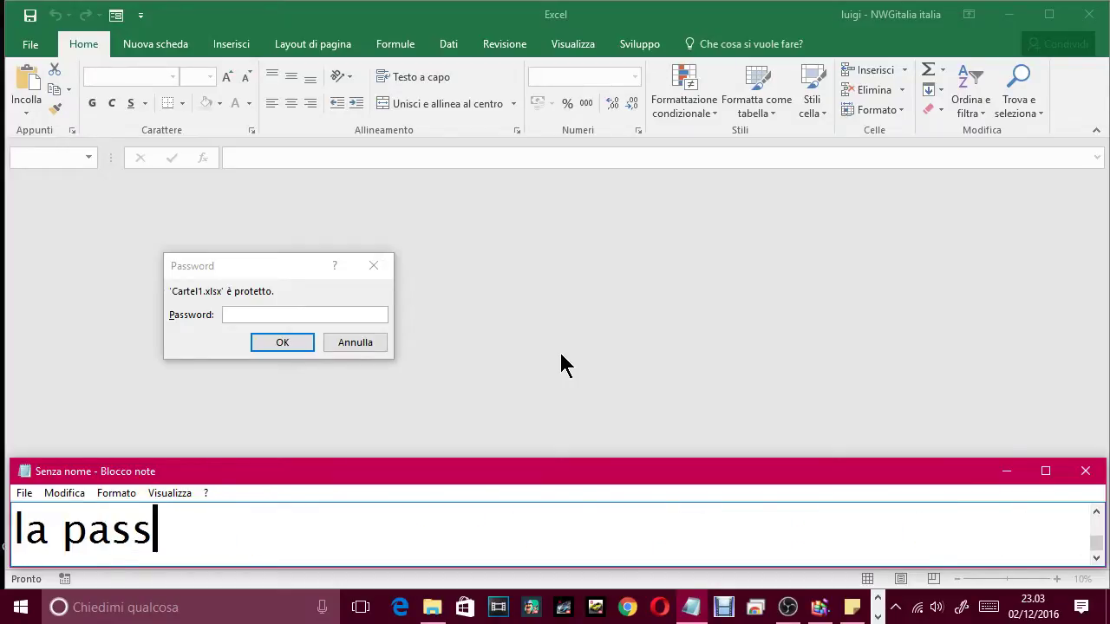
{"action": "type", "text": " per pari"}
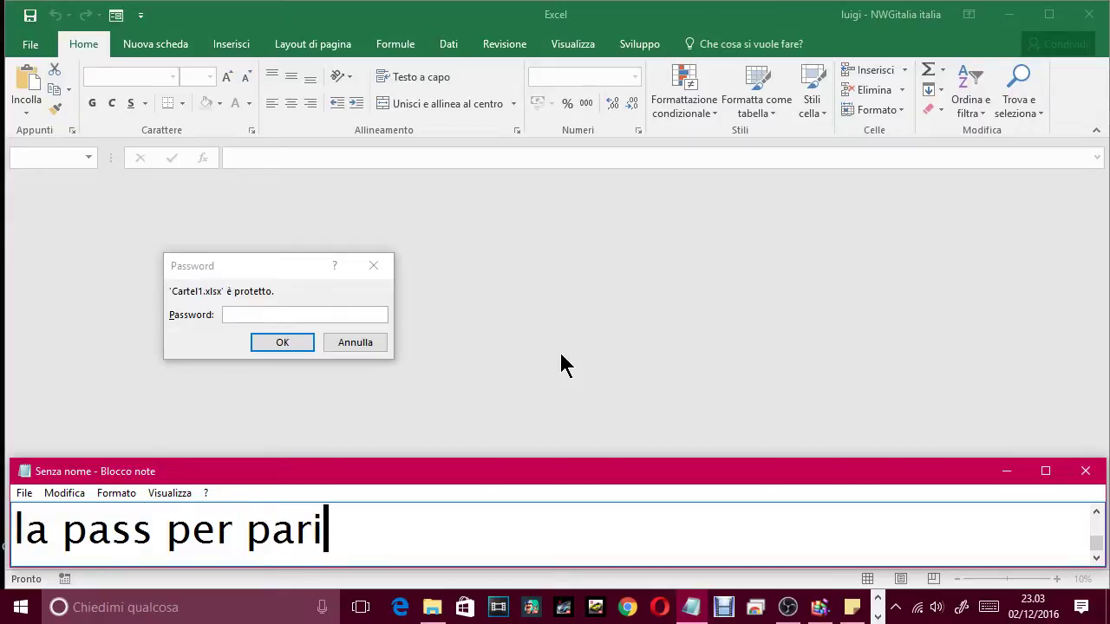
{"action": "key", "text": "BackSpace"}
{"action": "key", "text": "BackSpace"}
{"action": "key", "text": "BackSpace"}
{"action": "key", "text": "BackSpace"}
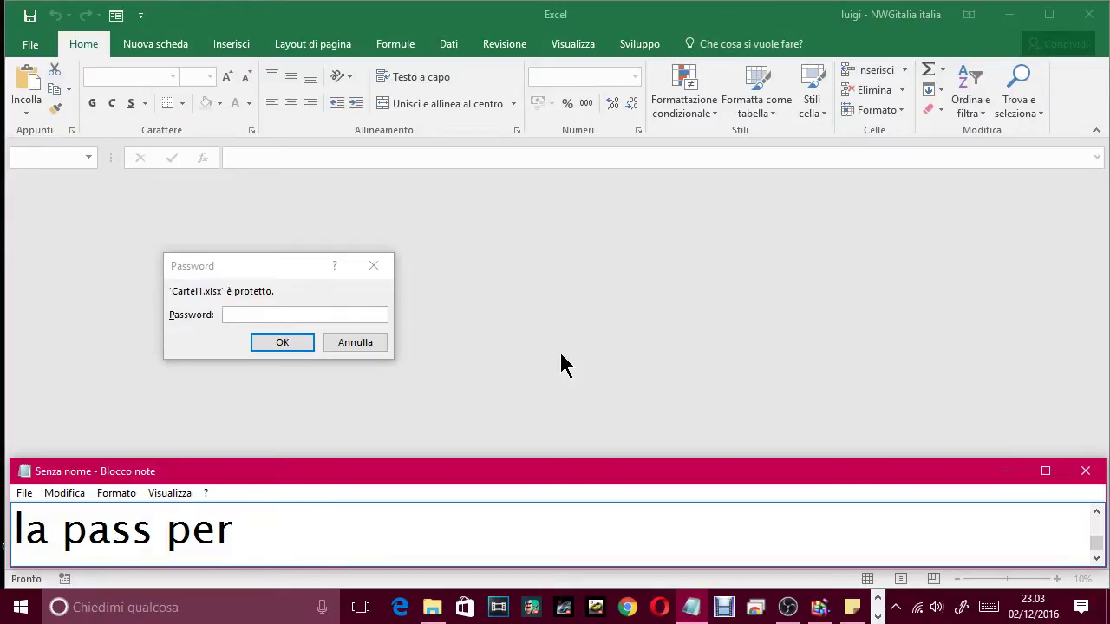
{"action": "type", "text": "aprirl"}
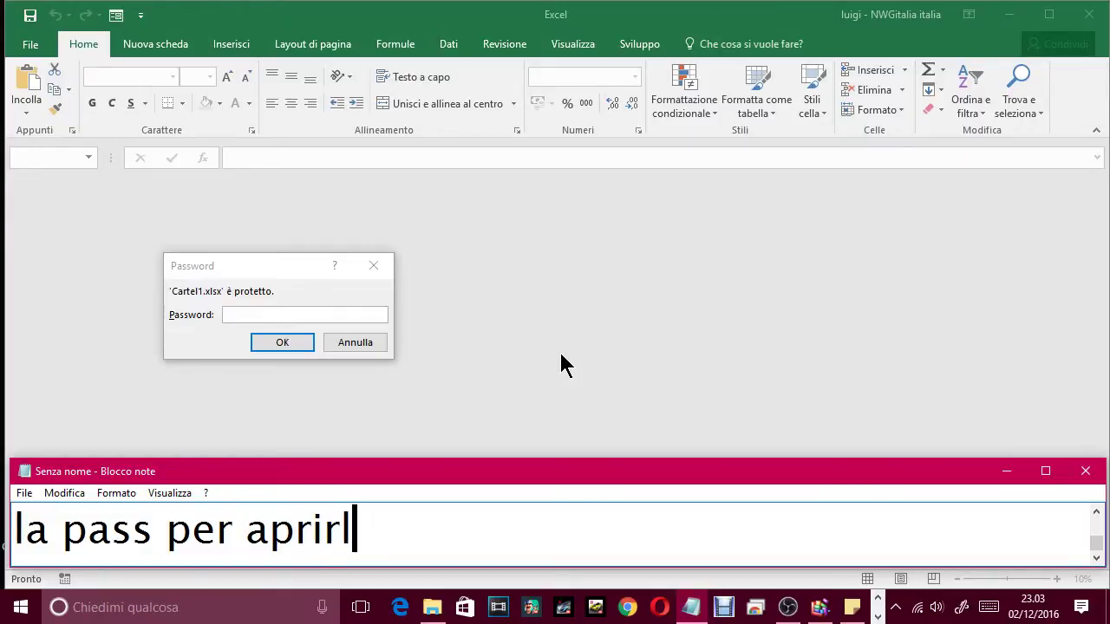
{"action": "type", "text": "o."}
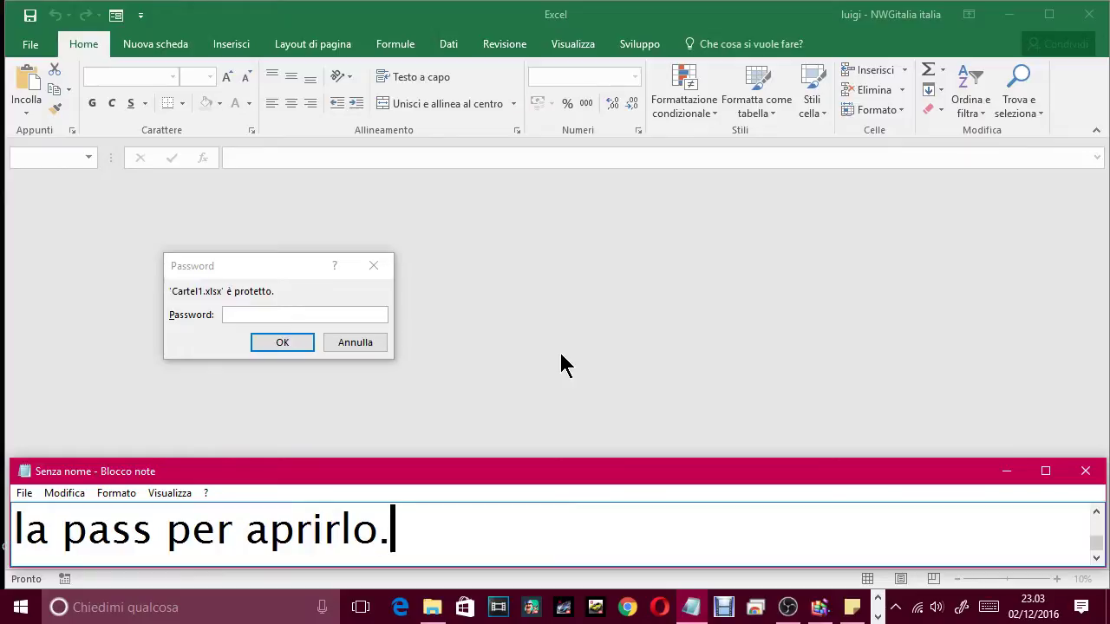
Step: Submit a wrong password and narrate that Excel shows an error and won't open the file
{"action": "left_click", "coordinate": [251, 314]}
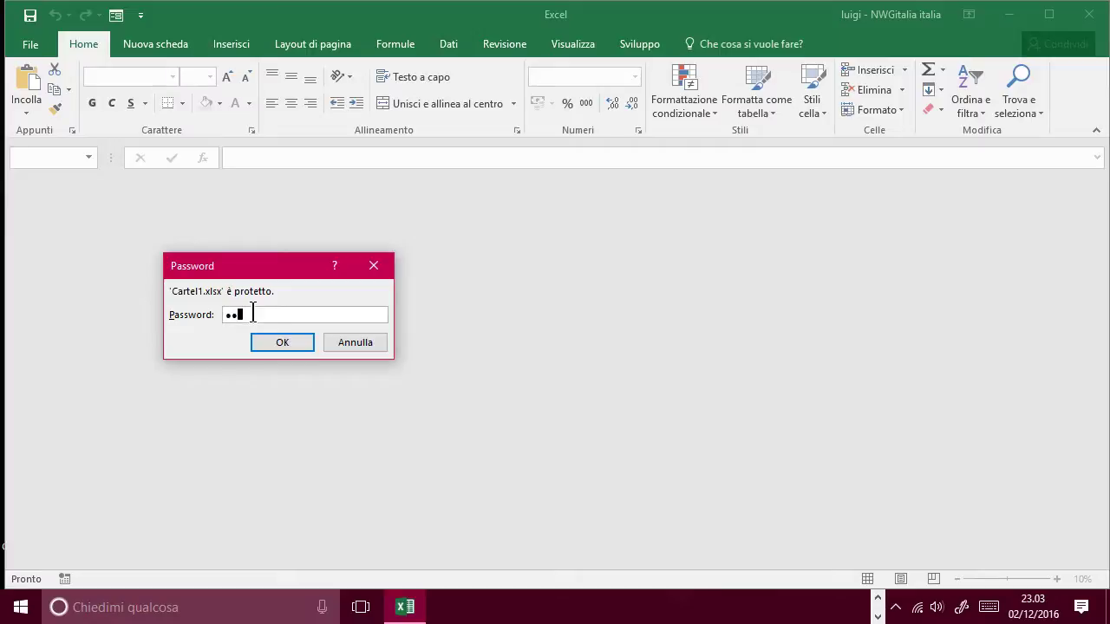
{"action": "left_click", "coordinate": [267, 342]}
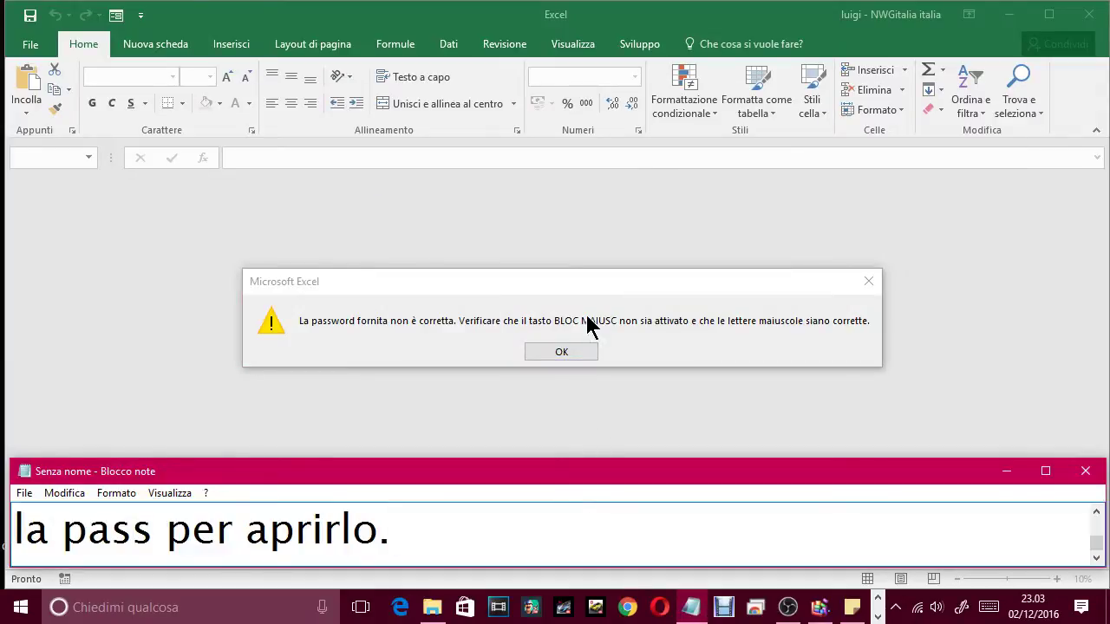
{"action": "type", "text": "ome "}
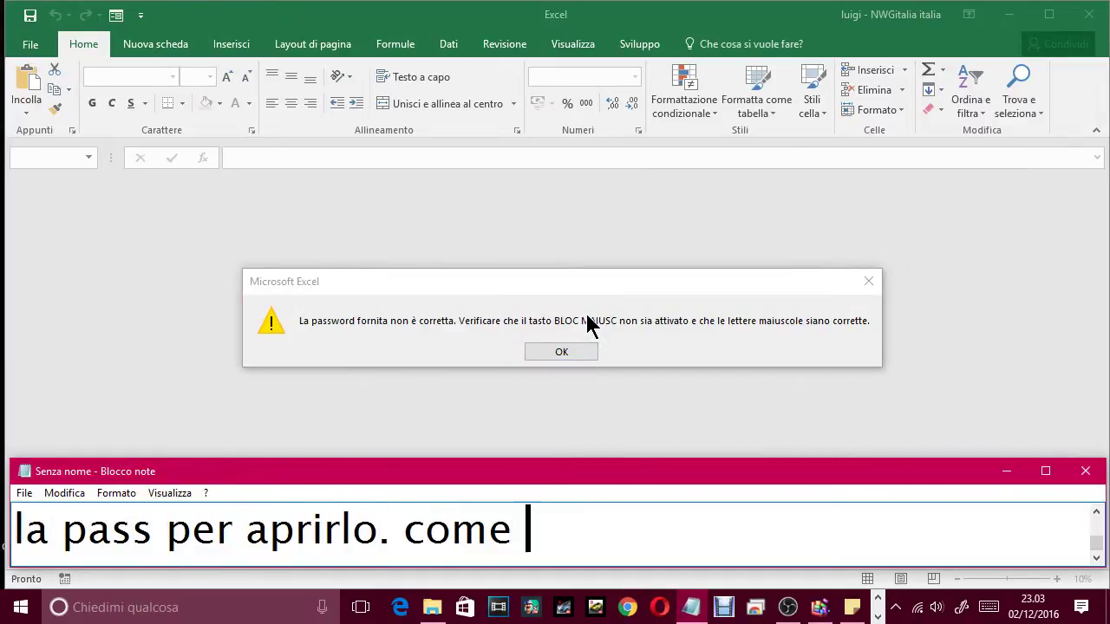
{"action": "type", "text": "vedi se mett"}
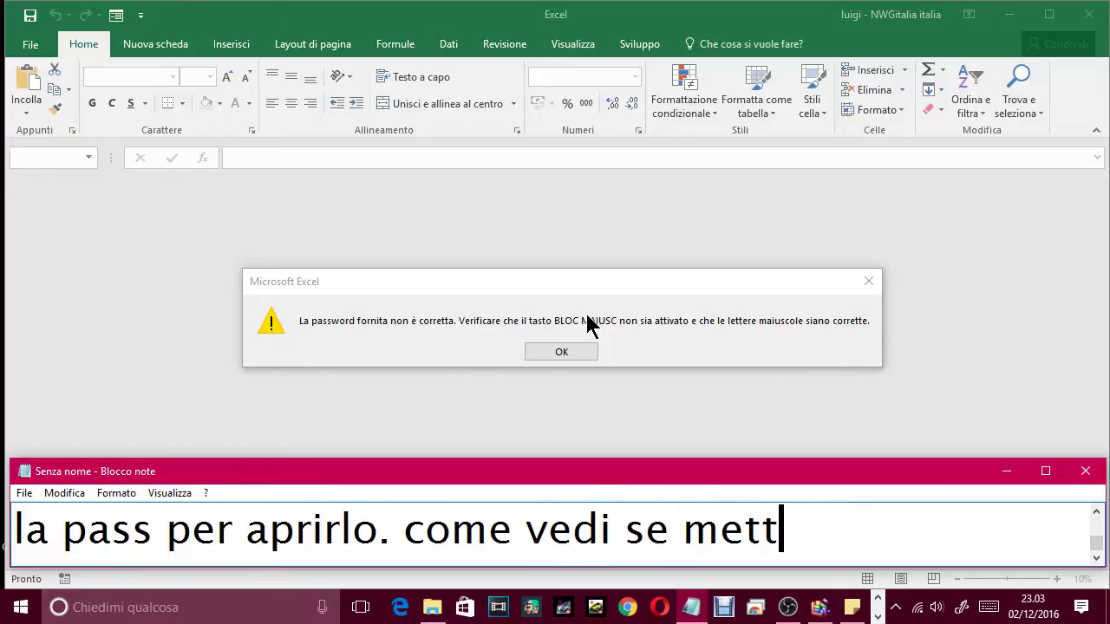
{"action": "type", "text": "o una pas"}
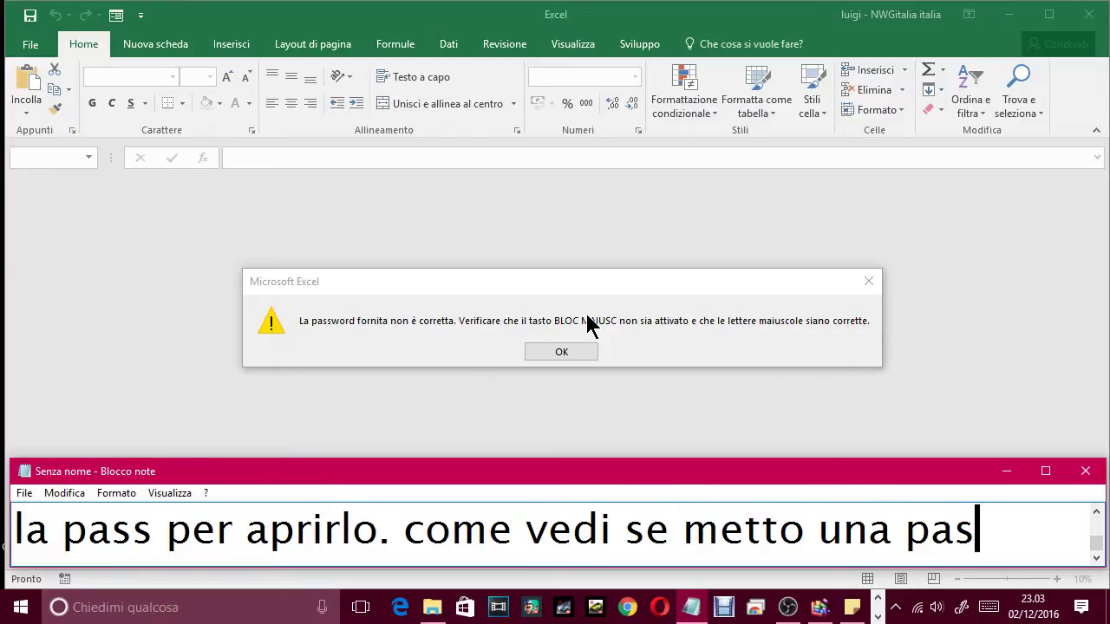
{"action": "type", "text": "sword "}
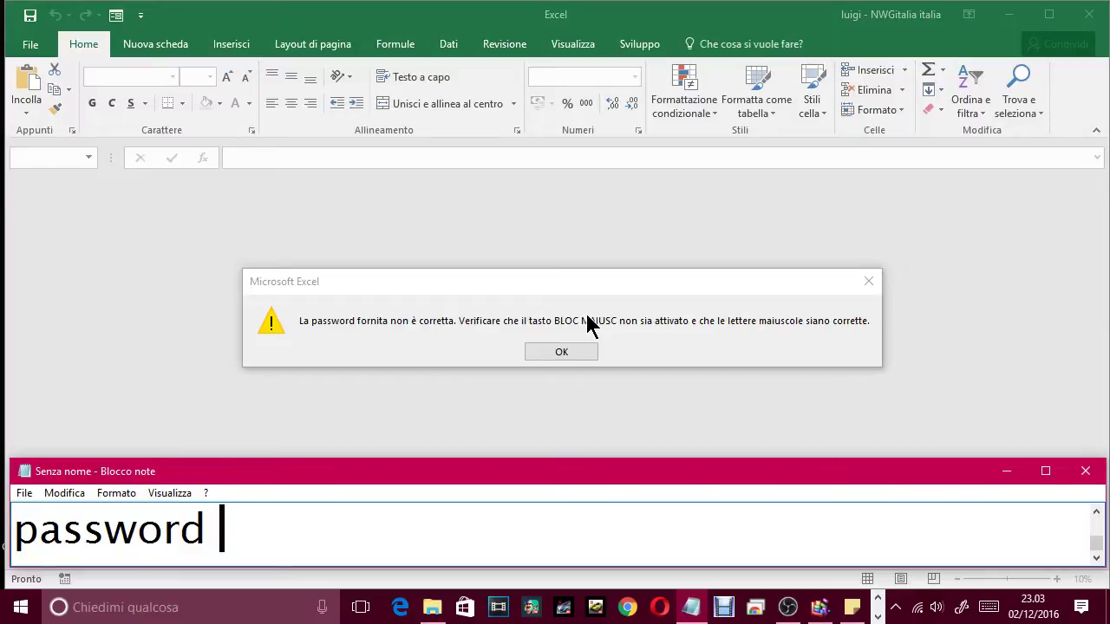
{"action": "type", "text": "errata,"}
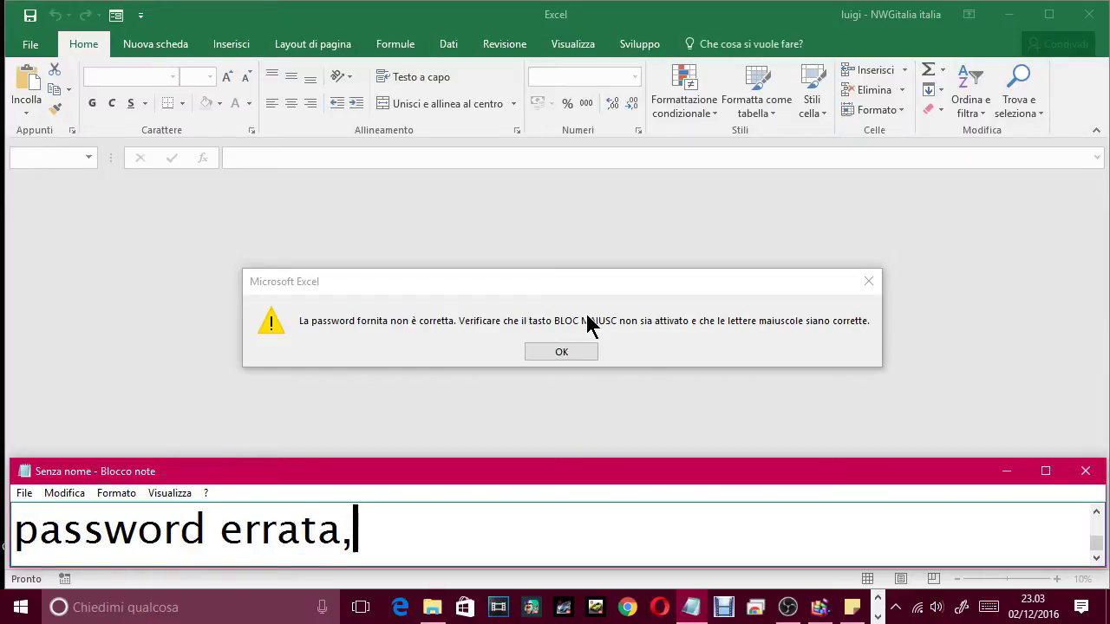
{"action": "type", "text": " il file "}
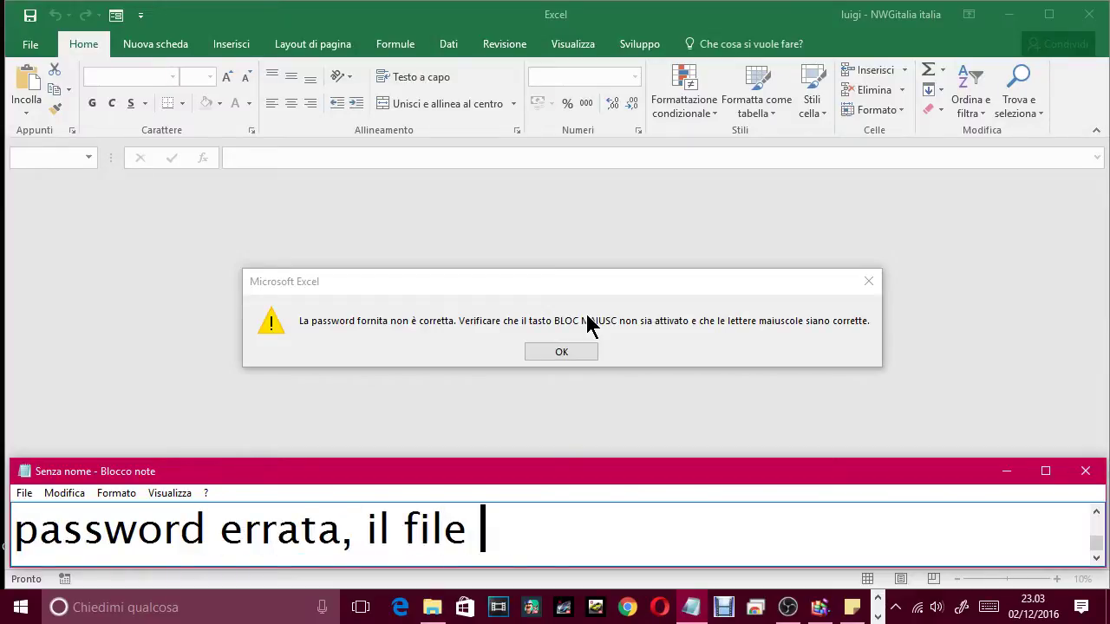
{"action": "type", "text": "d"}
{"action": "key", "text": "BackSpace"}
{"action": "type", "text": "ci las"}
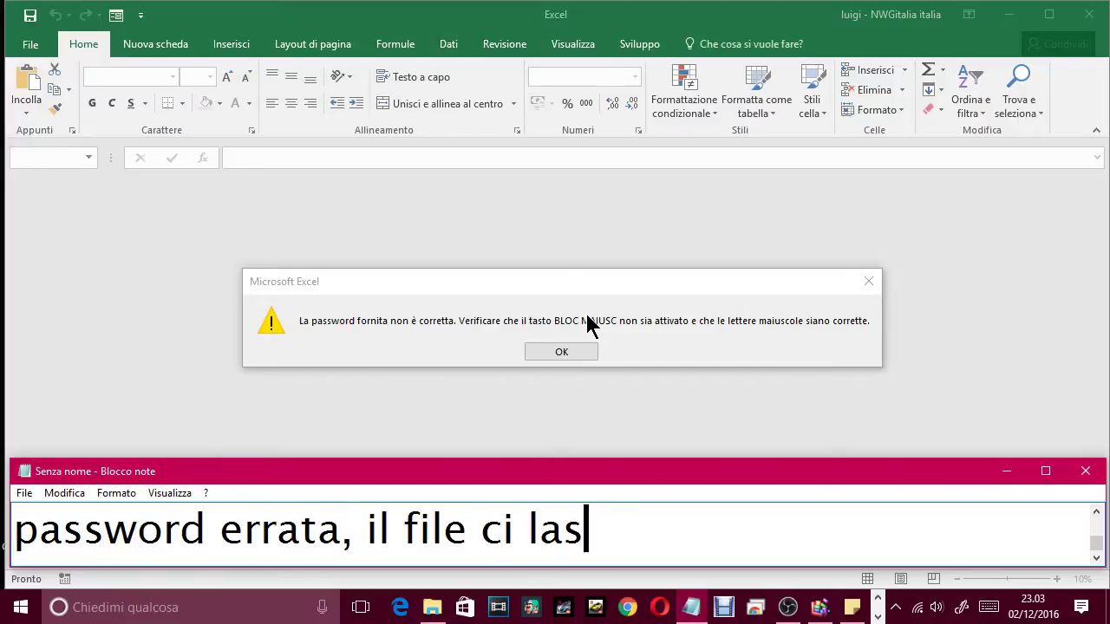
{"action": "type", "text": "cia un me"}
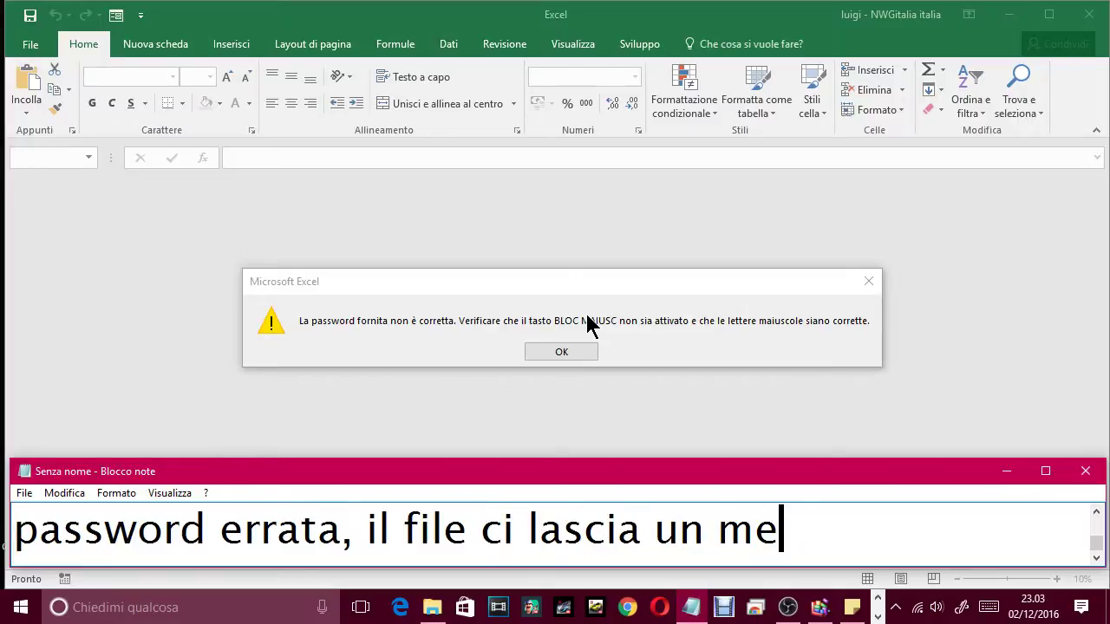
{"action": "type", "text": "ssaggio di er"}
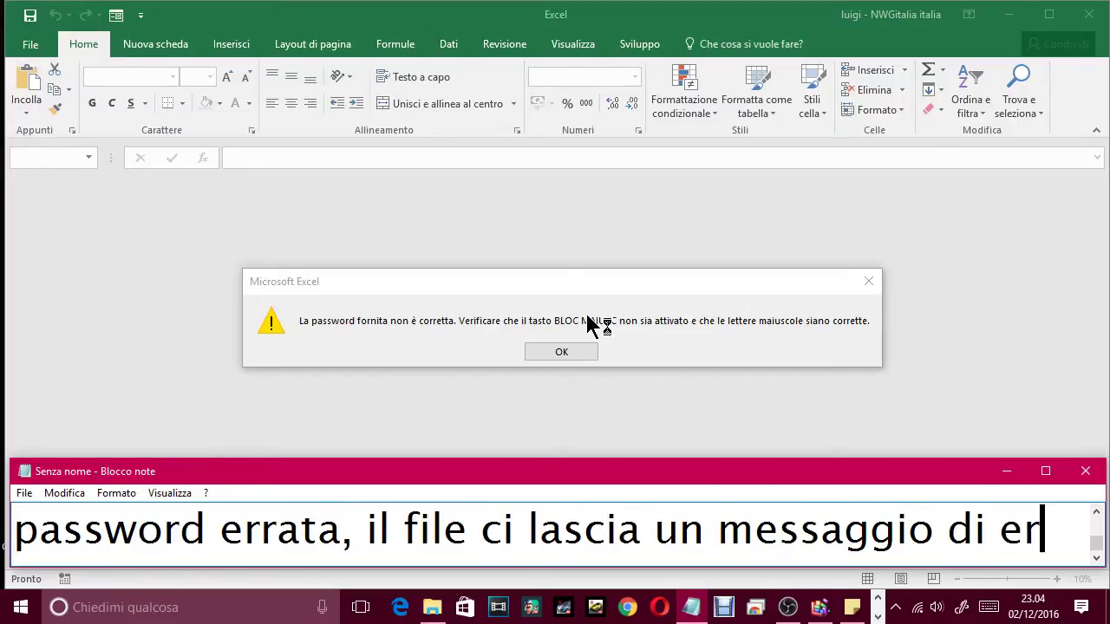
{"action": "type", "text": "rore"}
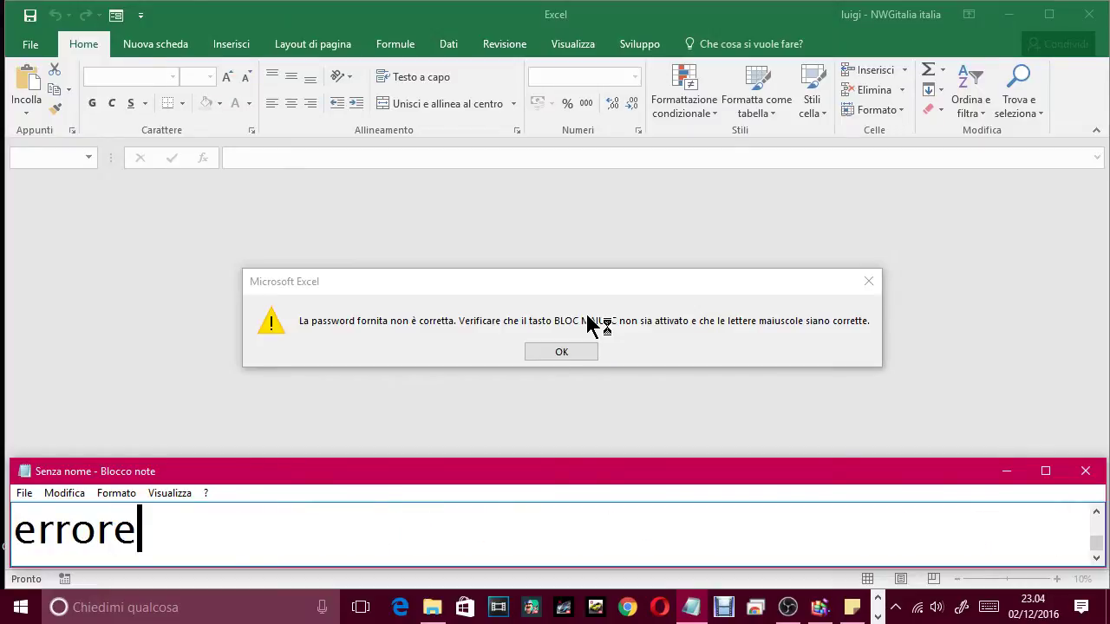
{"action": "type", "text": " e non ri"}
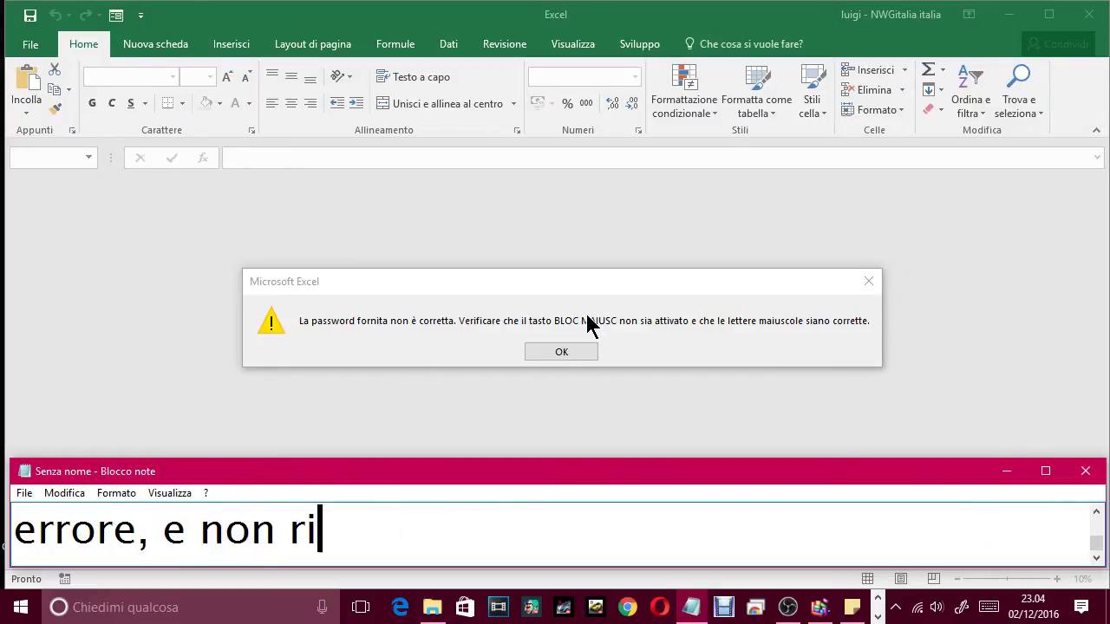
{"action": "type", "text": "usciamoa"}
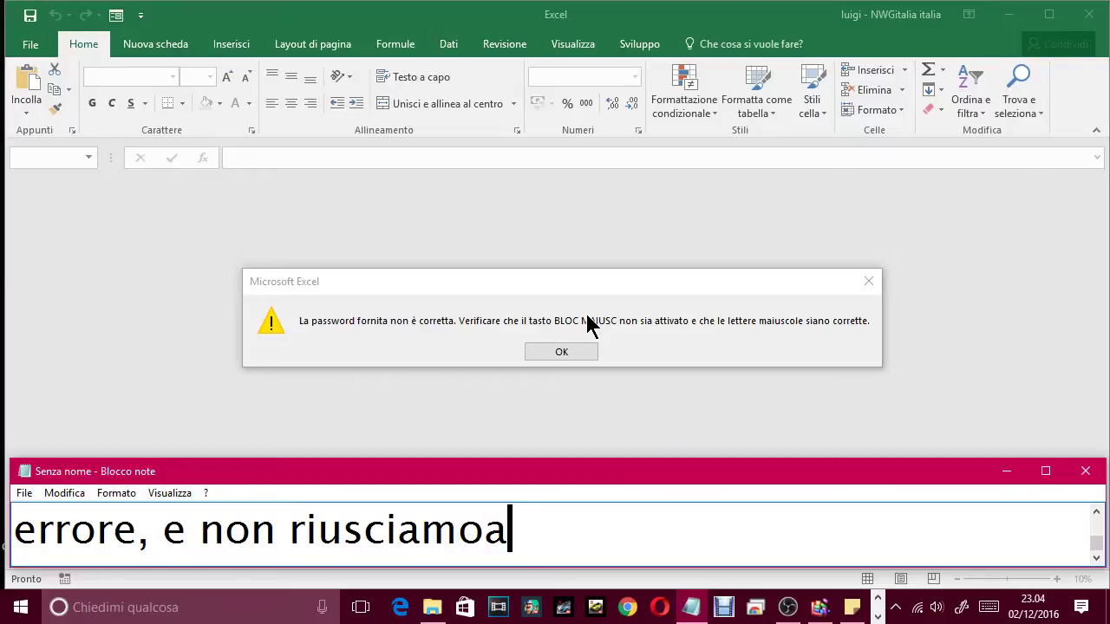
{"action": "key", "text": "BackSpace"}
{"action": "type", "text": "ad a"}
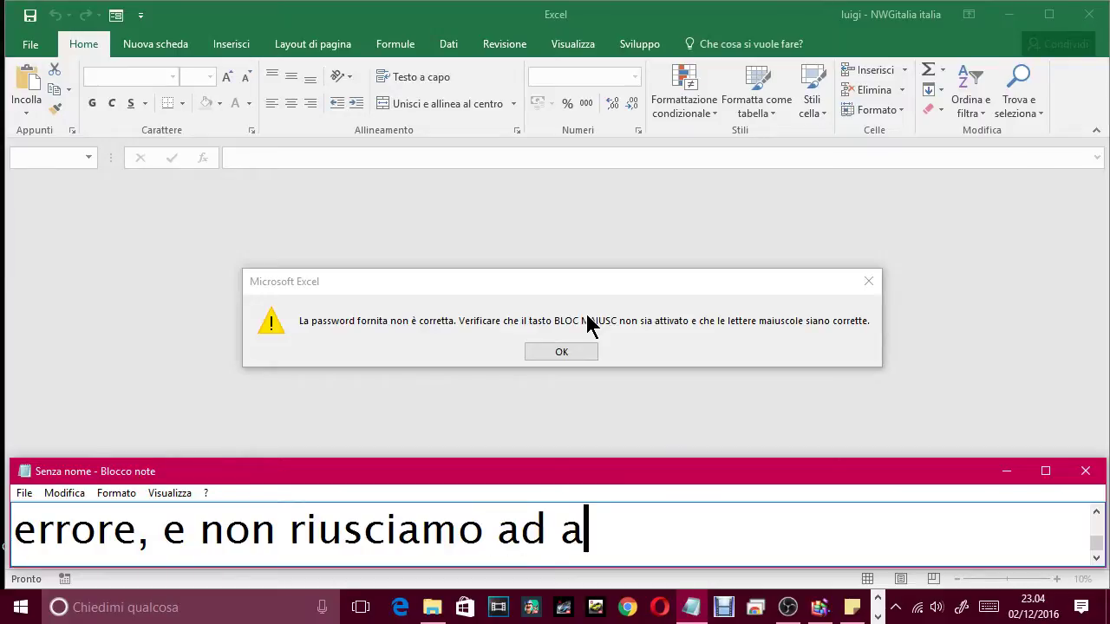
{"action": "type", "text": "r"}
{"action": "key", "text": "BackSpace"}
{"action": "type", "text": "prir"}
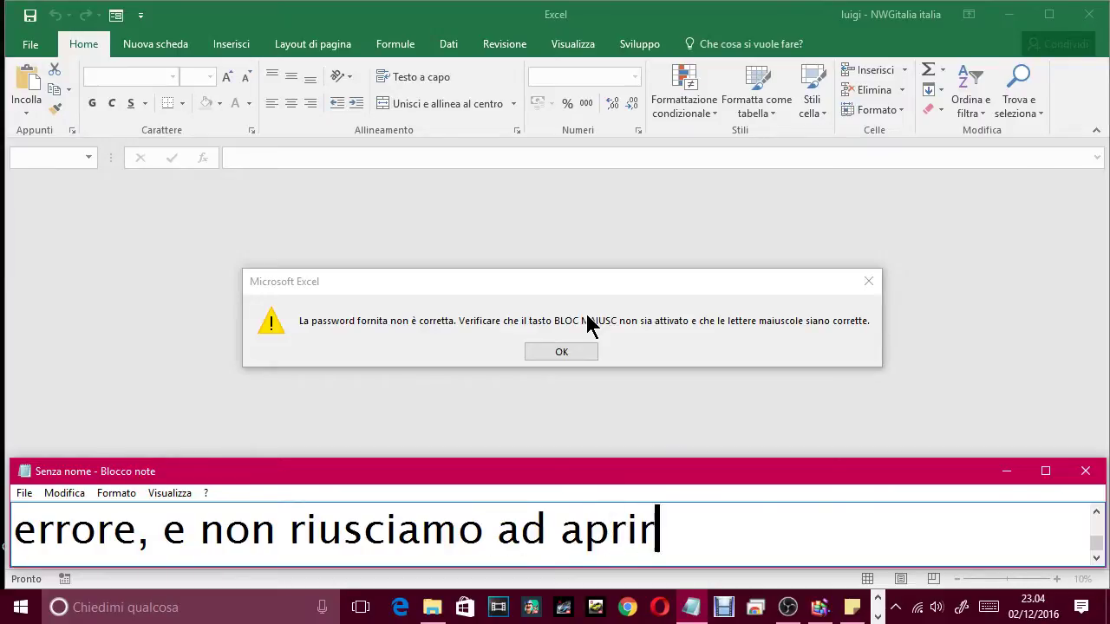
{"action": "type", "text": "lo."}
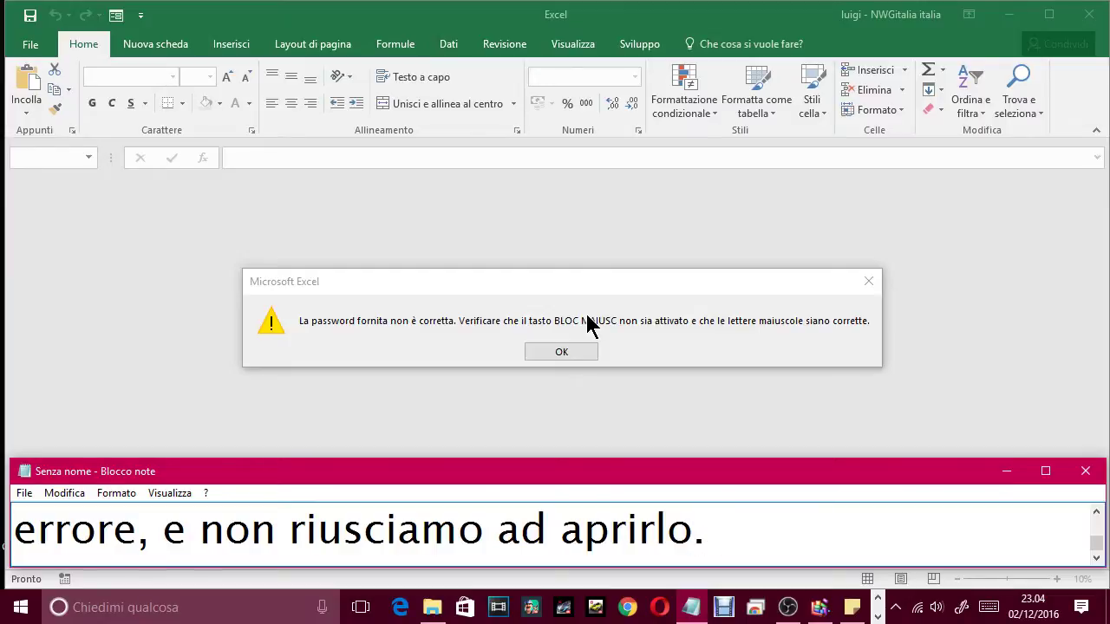
Step: Dismiss the wrong-password error and reopen Cartel1.xlsx to bring back the password prompt
{"action": "left_click", "coordinate": [580, 357]}
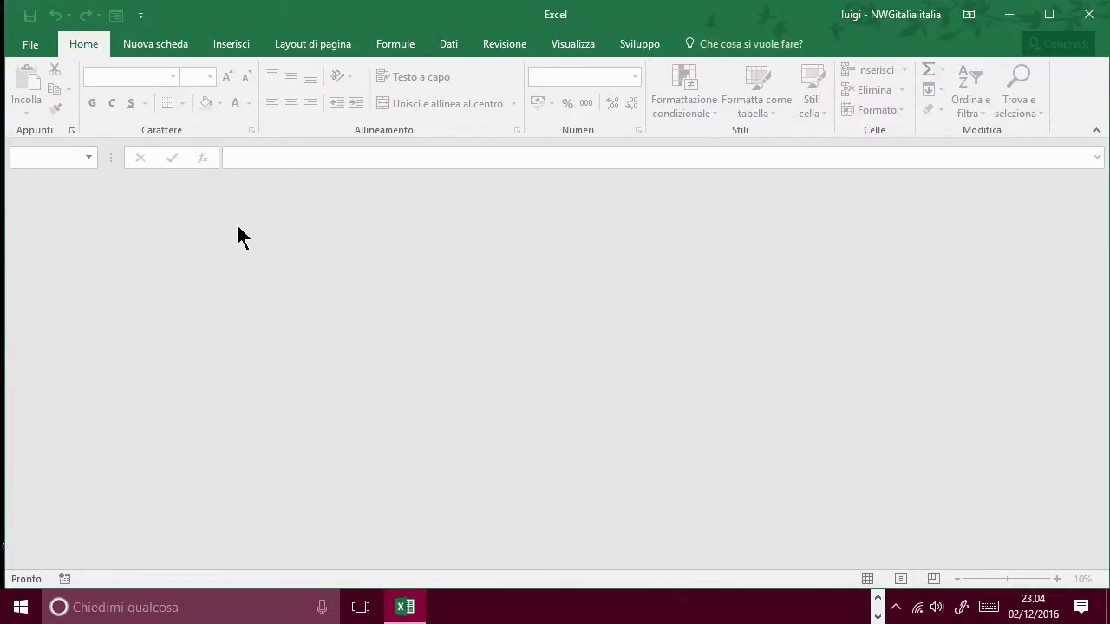
{"action": "left_click", "coordinate": [34, 45]}
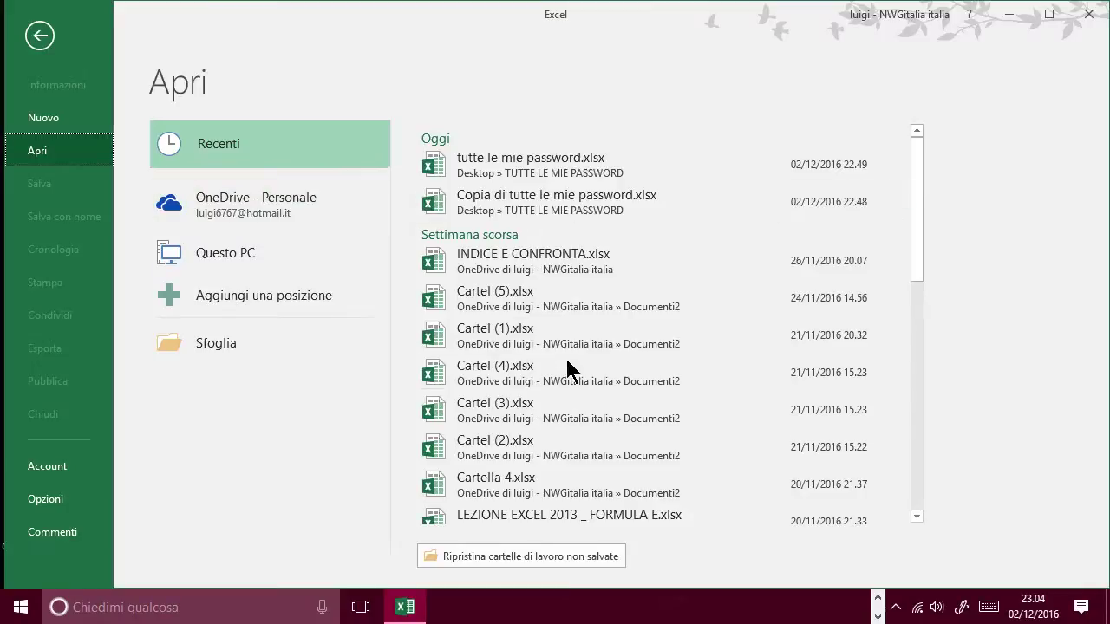
{"action": "left_click", "coordinate": [530, 331]}
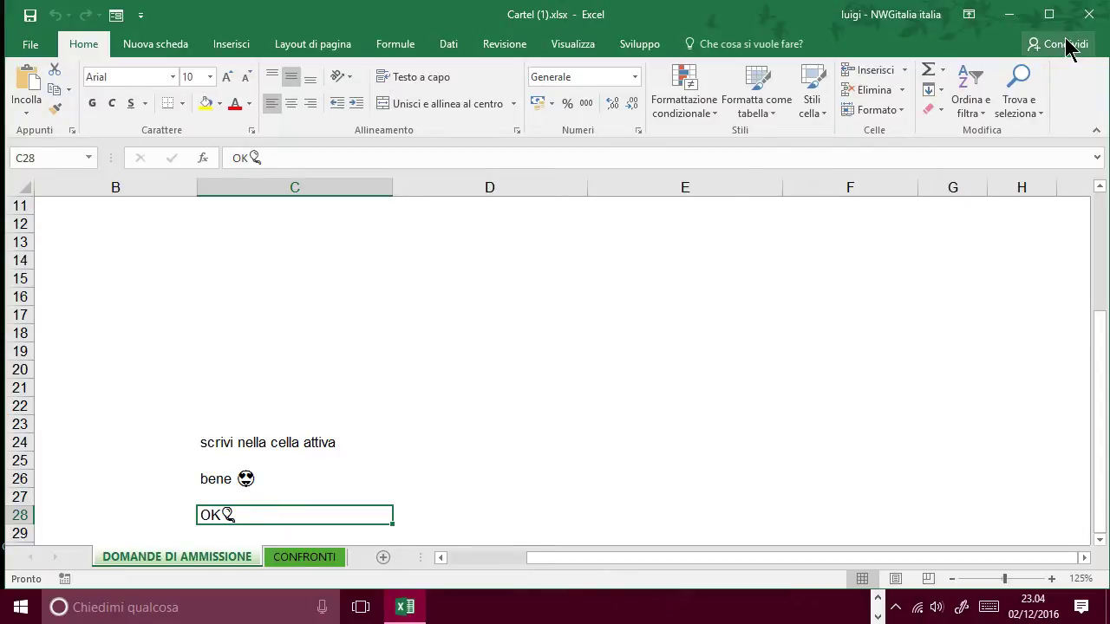
{"action": "left_click", "coordinate": [1098, 13]}
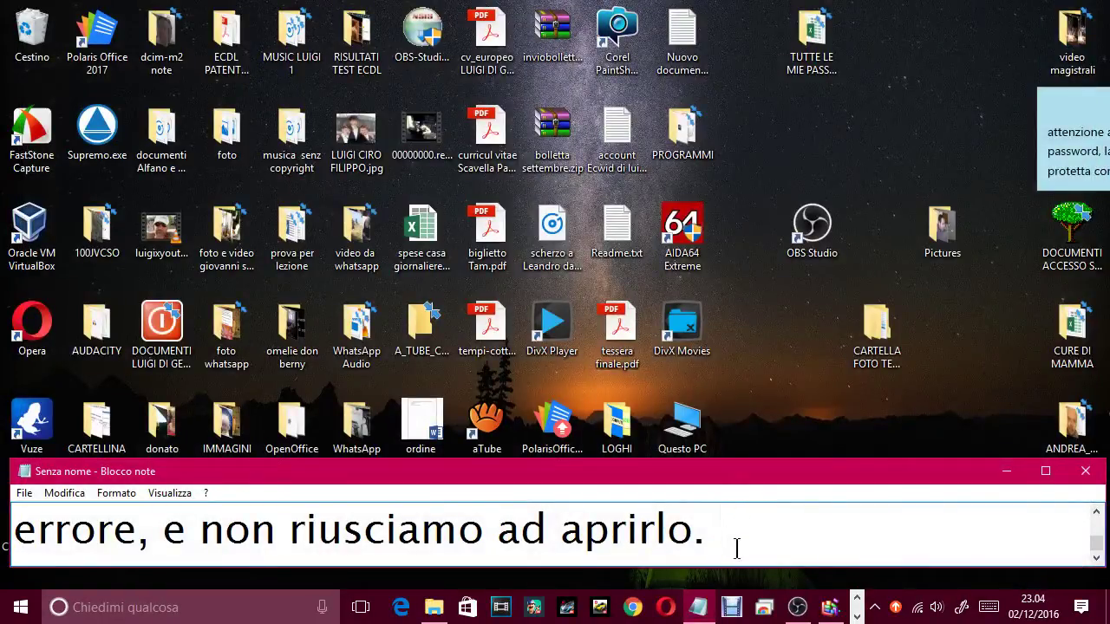
{"action": "left_click", "coordinate": [435, 604]}
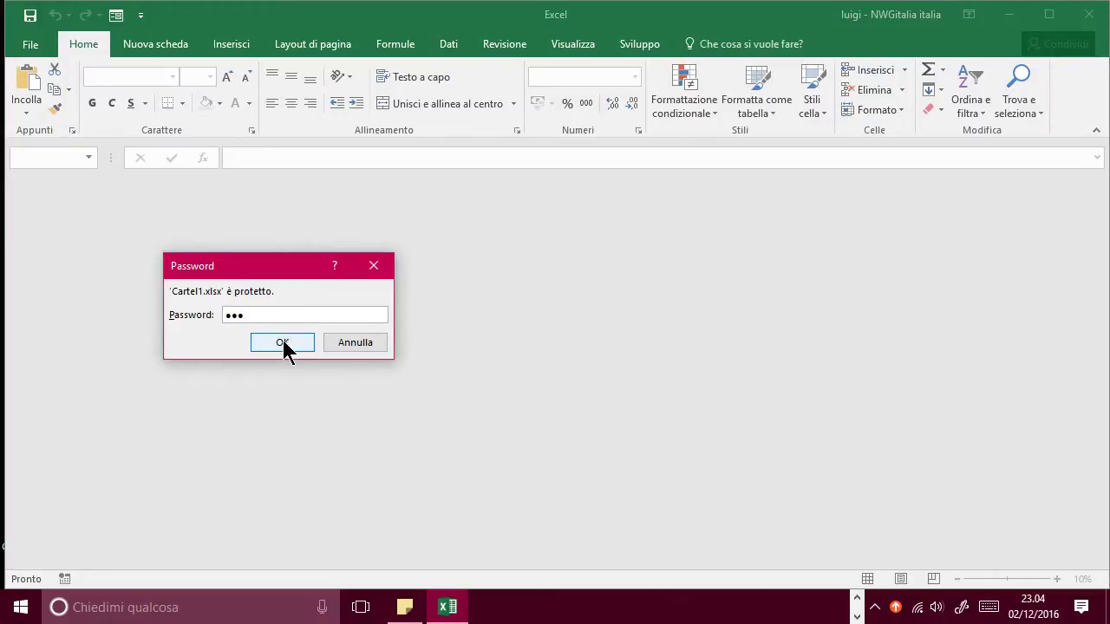
Step: Open Cartel1.xlsx with the correct password and close the Documenti folder window
{"action": "left_click", "coordinate": [285, 344]}
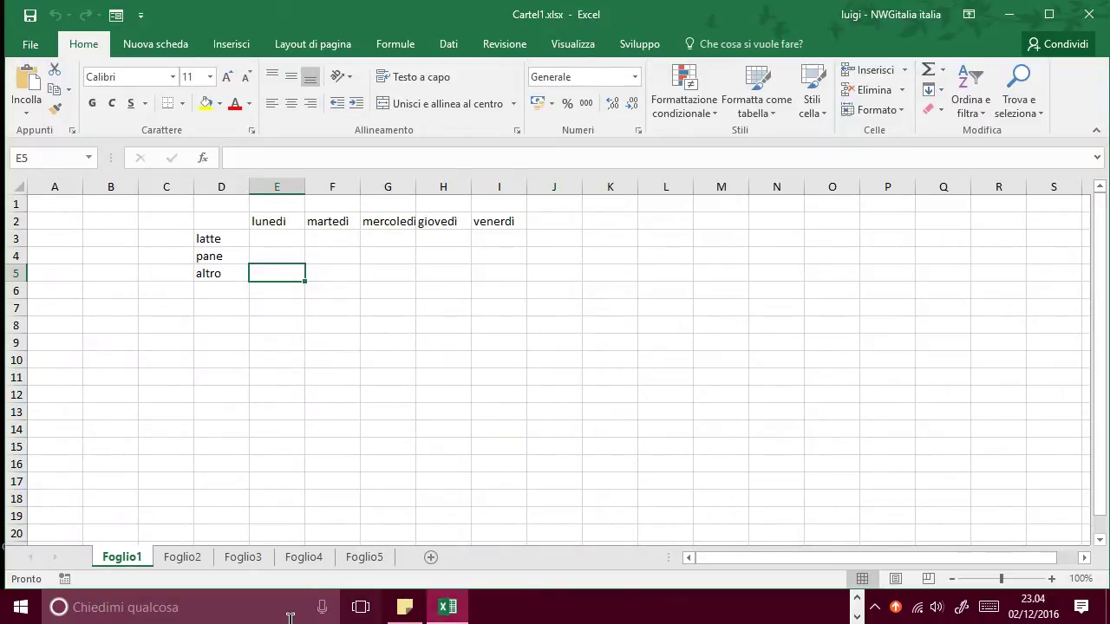
{"action": "left_click", "coordinate": [358, 609]}
{"action": "key", "text": "Return"}
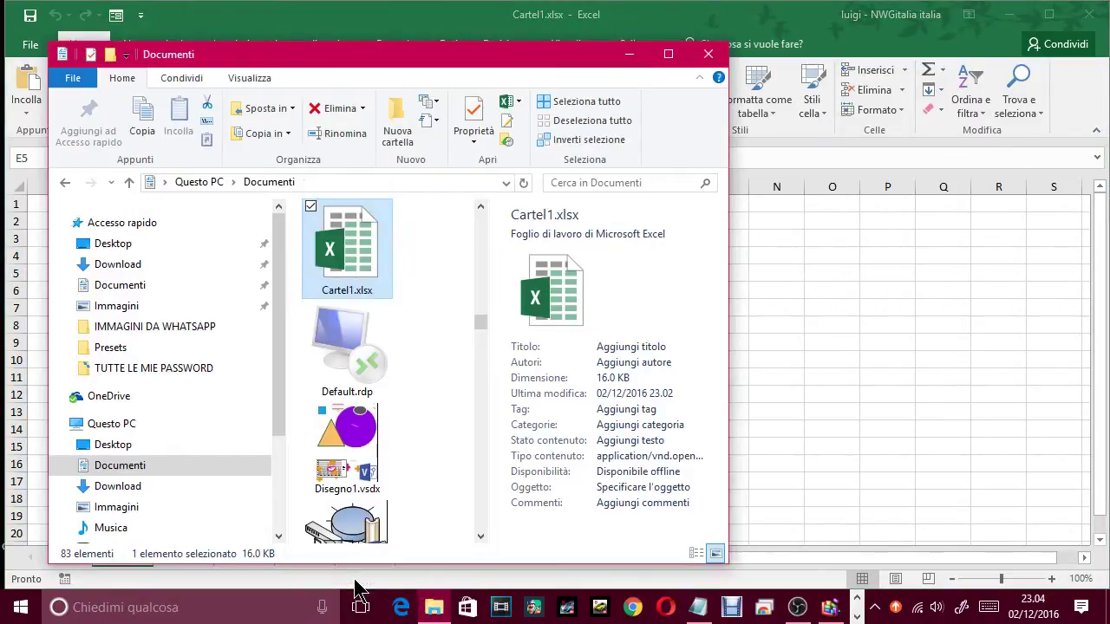
{"action": "key", "text": "alt+Tab"}
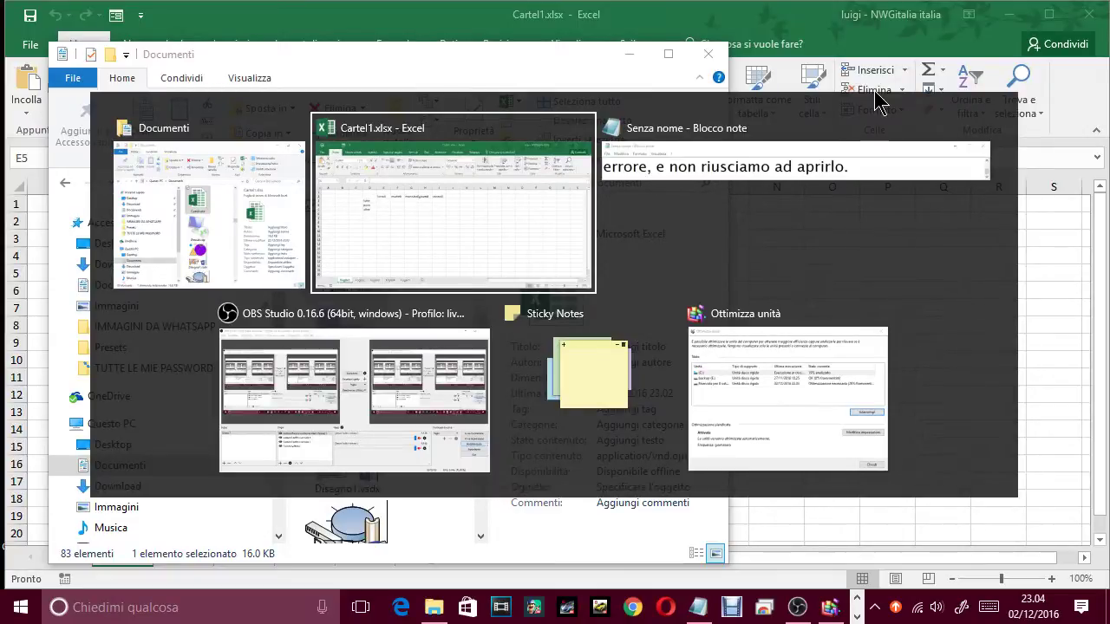
{"action": "left_click", "coordinate": [782, 166]}
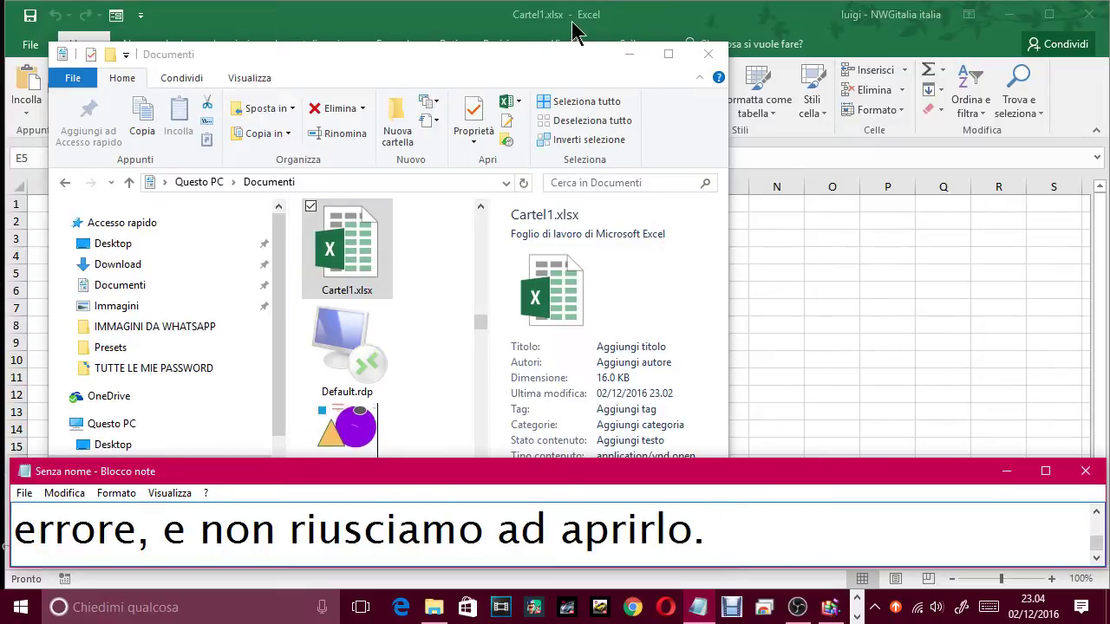
{"action": "left_click", "coordinate": [709, 54]}
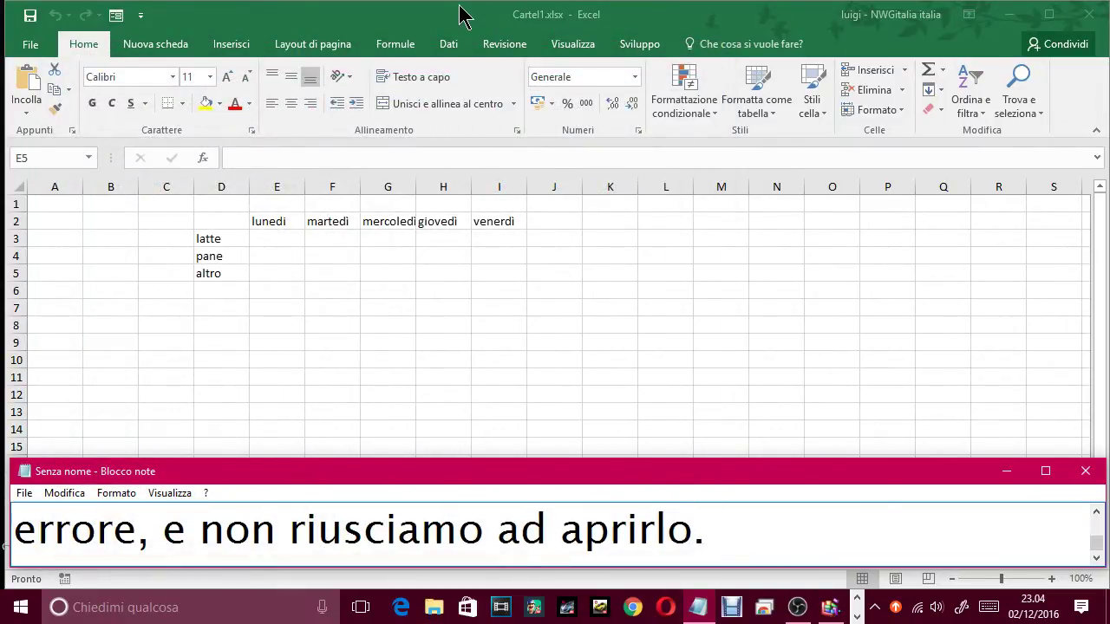
Step: Narrate that entering the correct password opened the file, starting a new 'quindi' line
{"action": "type", "text": "come vedi ora"}
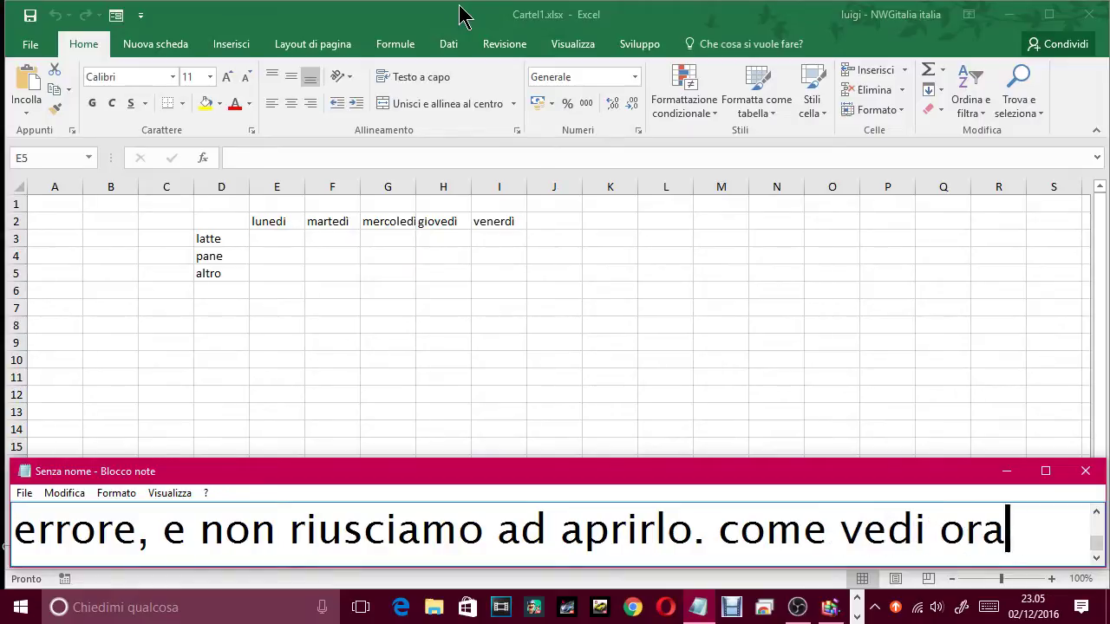
{"action": "type", "text": " che ho inser"}
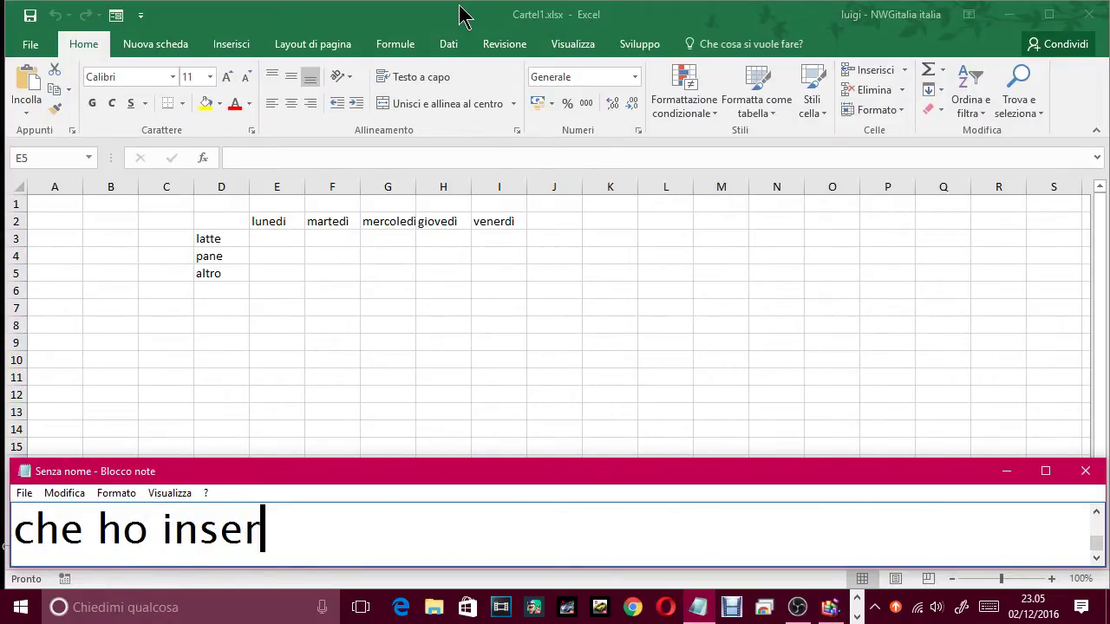
{"action": "type", "text": "ito la pass"}
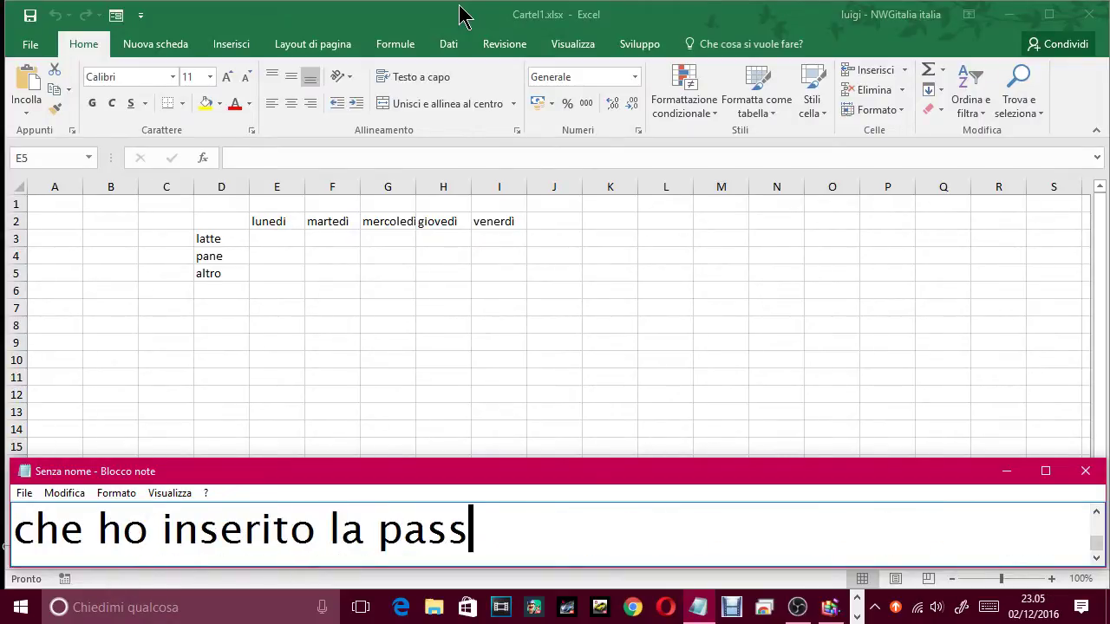
{"action": "type", "text": " giusta,"}
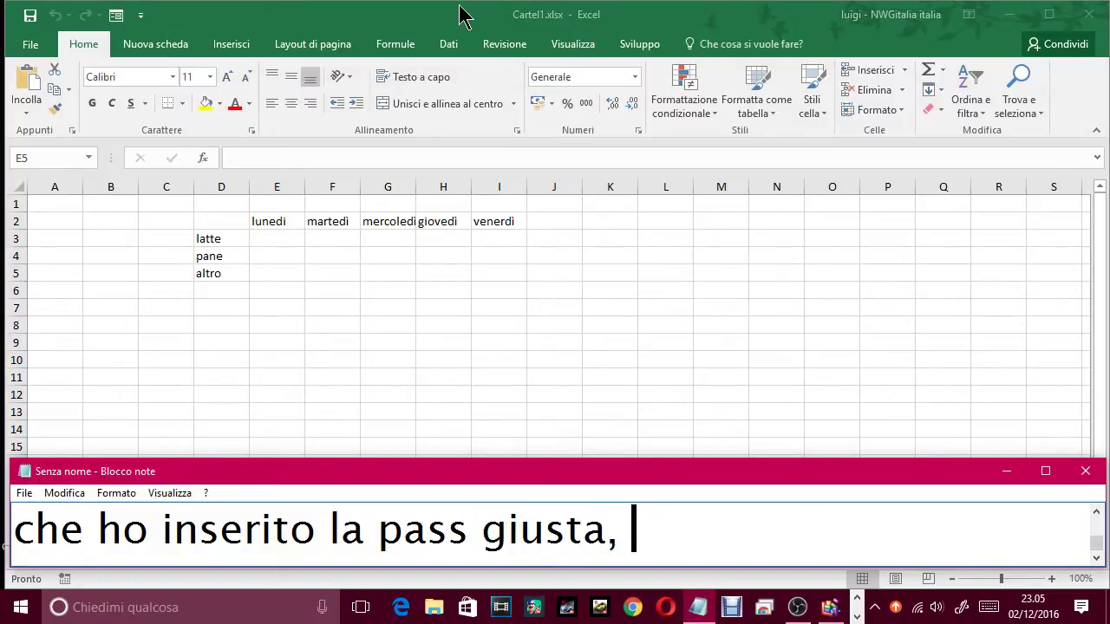
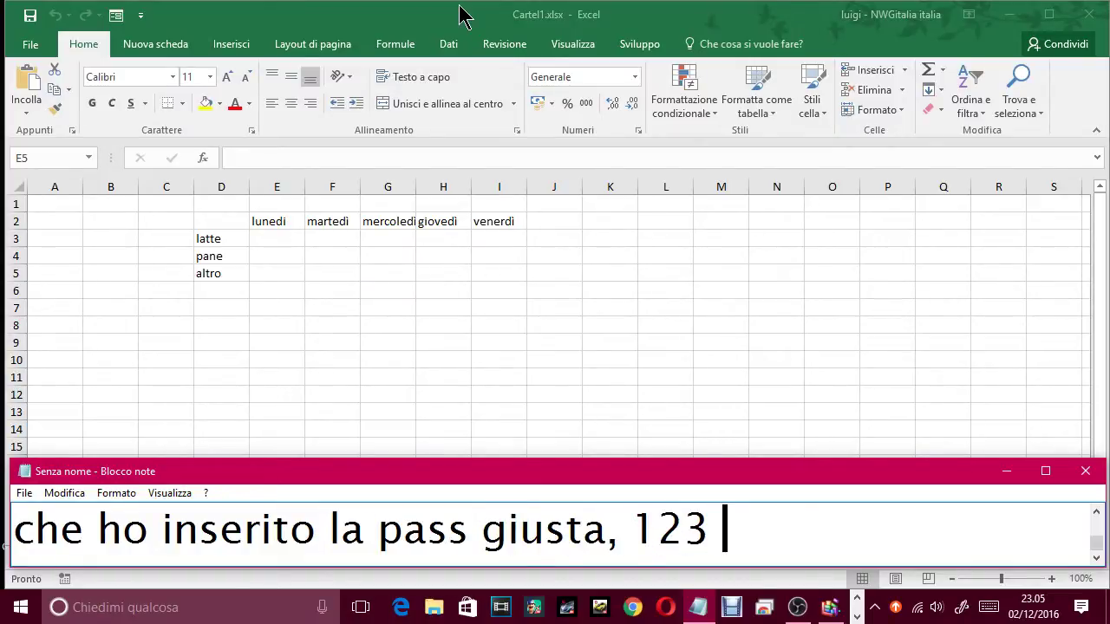
{"action": "type", "text": "il "}
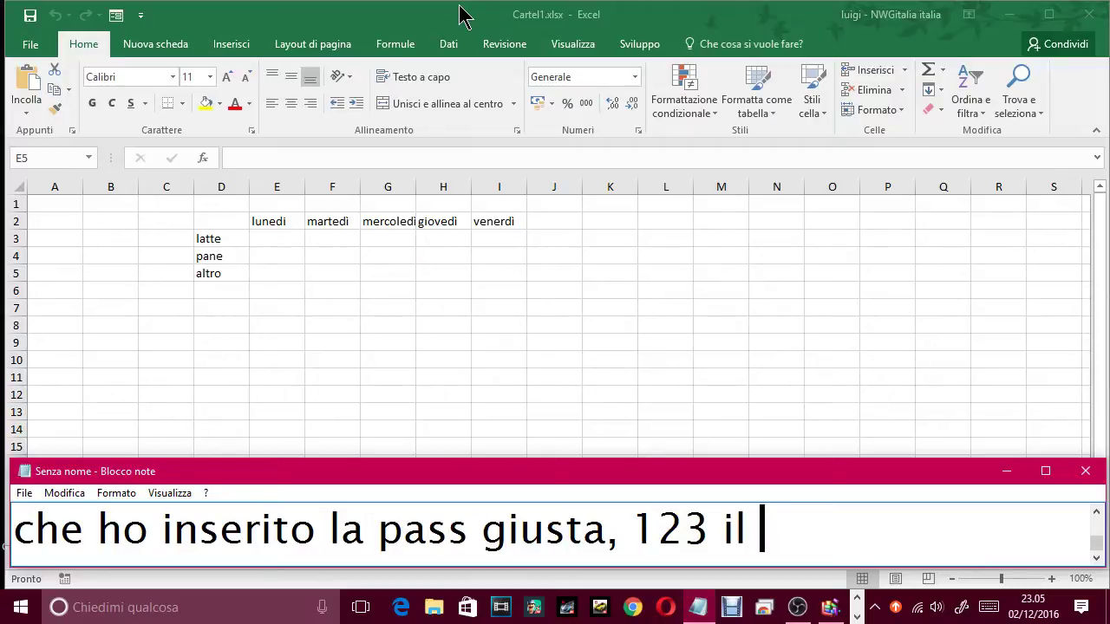
{"action": "type", "text": "file d"}
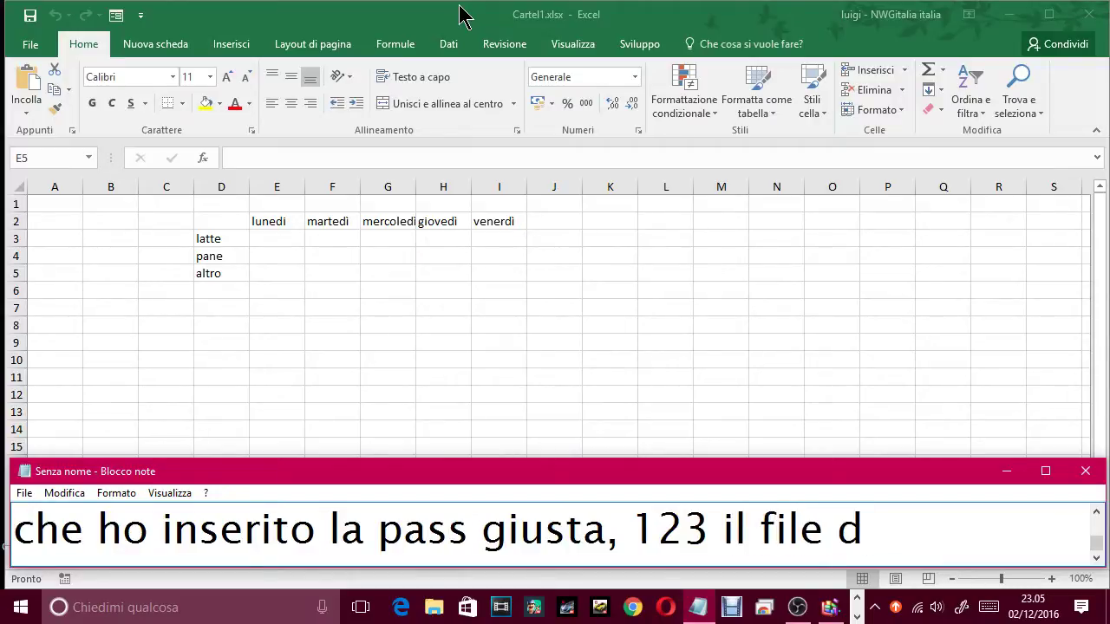
{"action": "key", "text": "BackSpace"}
{"action": "type", "text": "si è "}
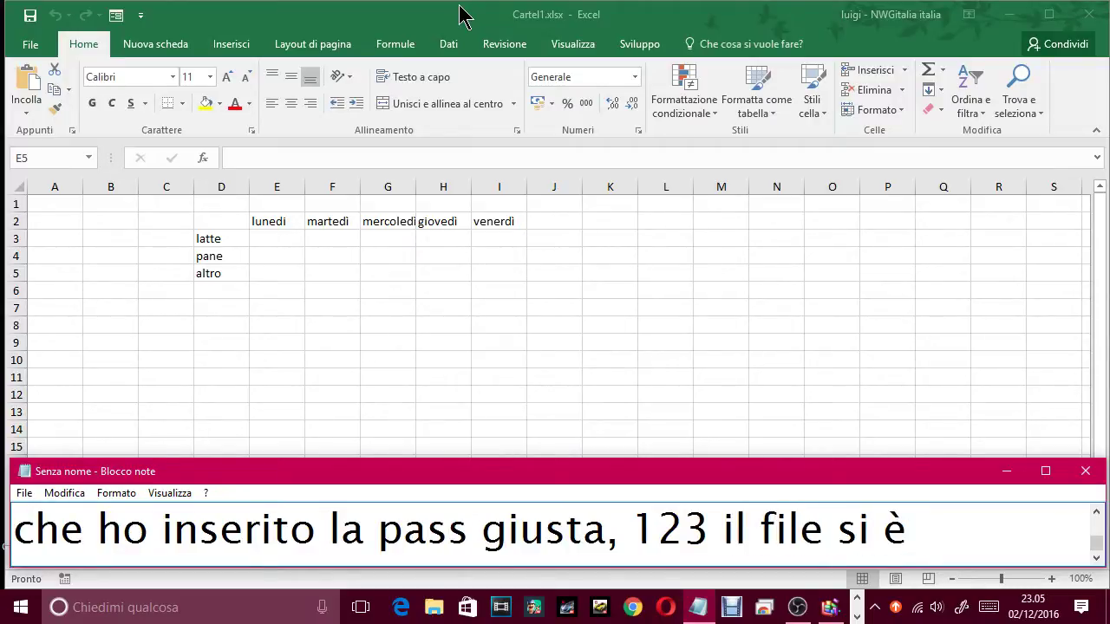
{"action": "type", "text": "aperto."}
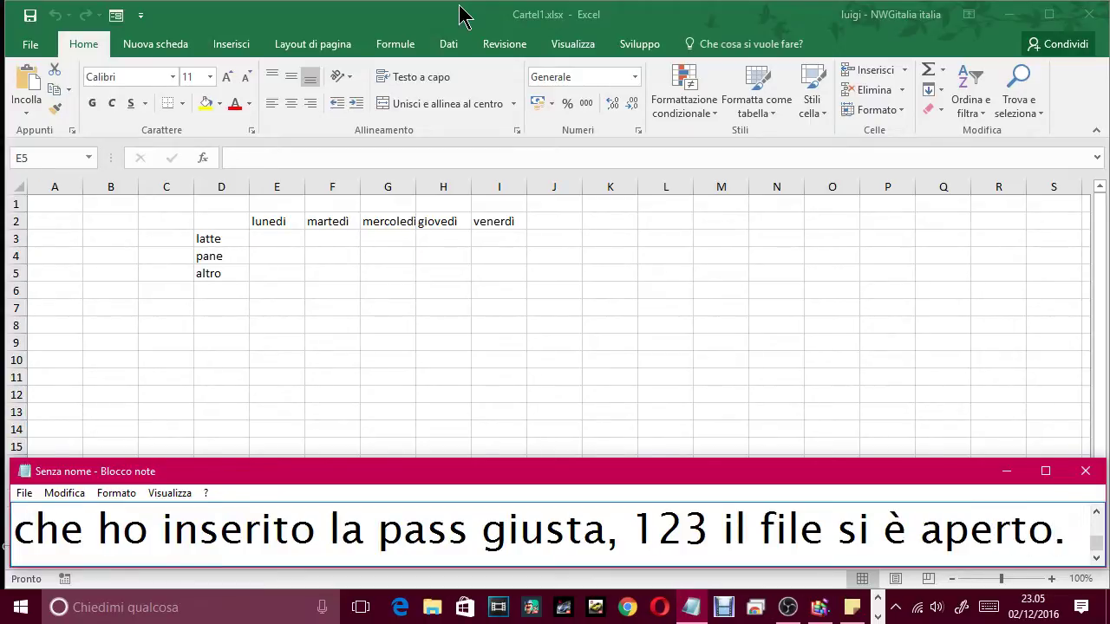
{"action": "key", "text": "Return"}
{"action": "type", "text": "quindi "}
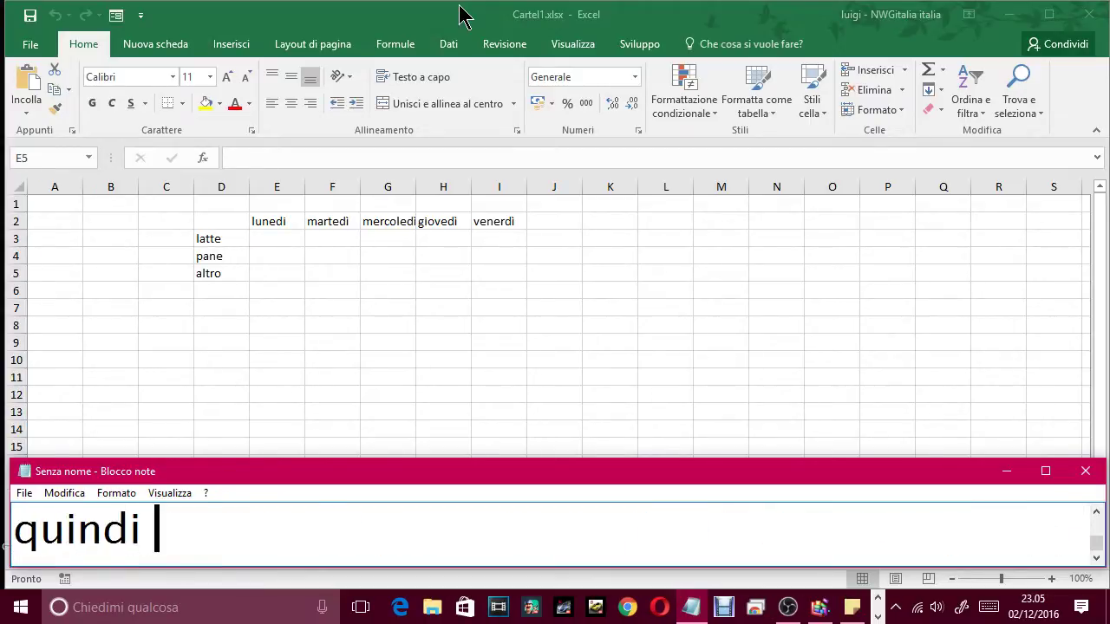
{"action": "type", "text": "facciamo anceh "}
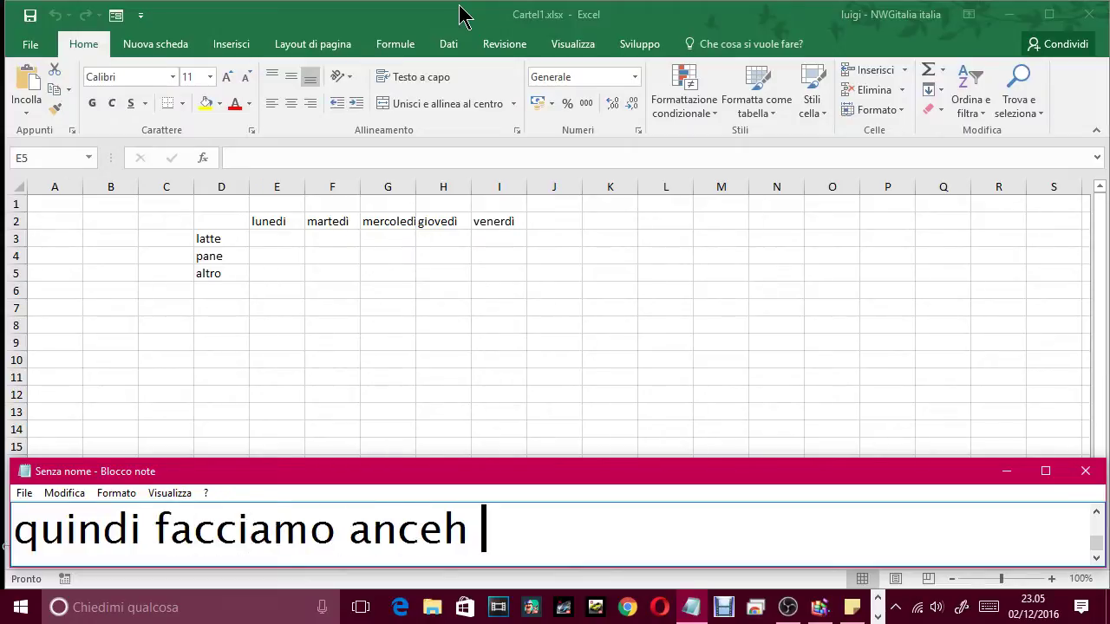
{"action": "type", "text": "a"}
Step: Type the warning not to forget the password, or the file becomes unusable
{"action": "key", "text": "BackSpace"}
{"action": "key", "text": "BackSpace"}
{"action": "key", "text": "BackSpace"}
{"action": "key", "text": "BackSpace"}
{"action": "type", "text": "he a"}
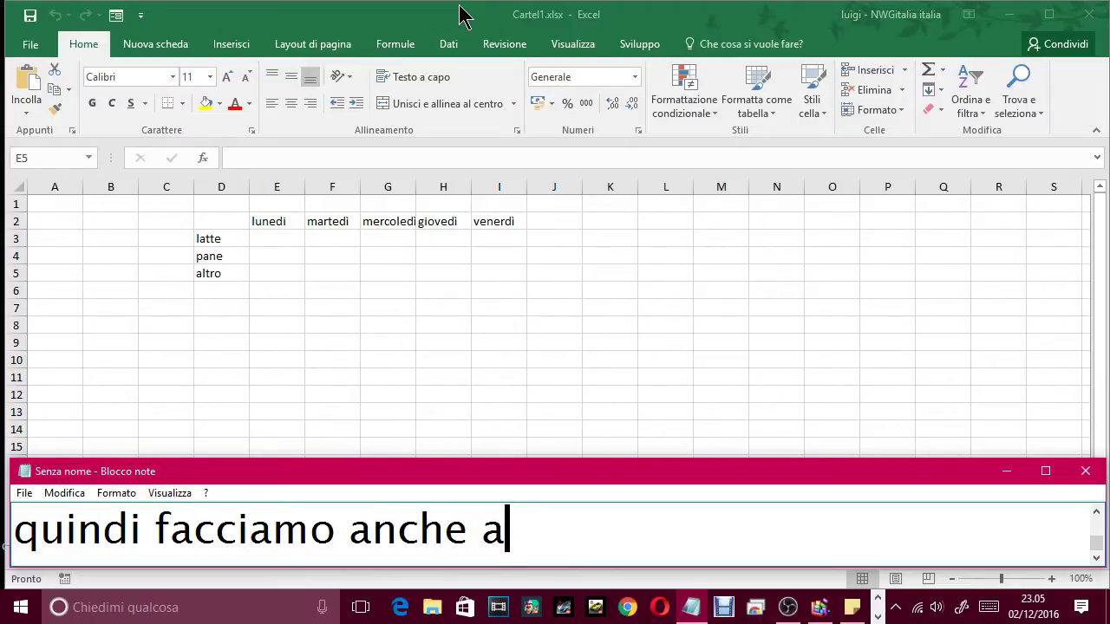
{"action": "type", "text": "ttenzin"}
{"action": "key", "text": "BackSpace"}
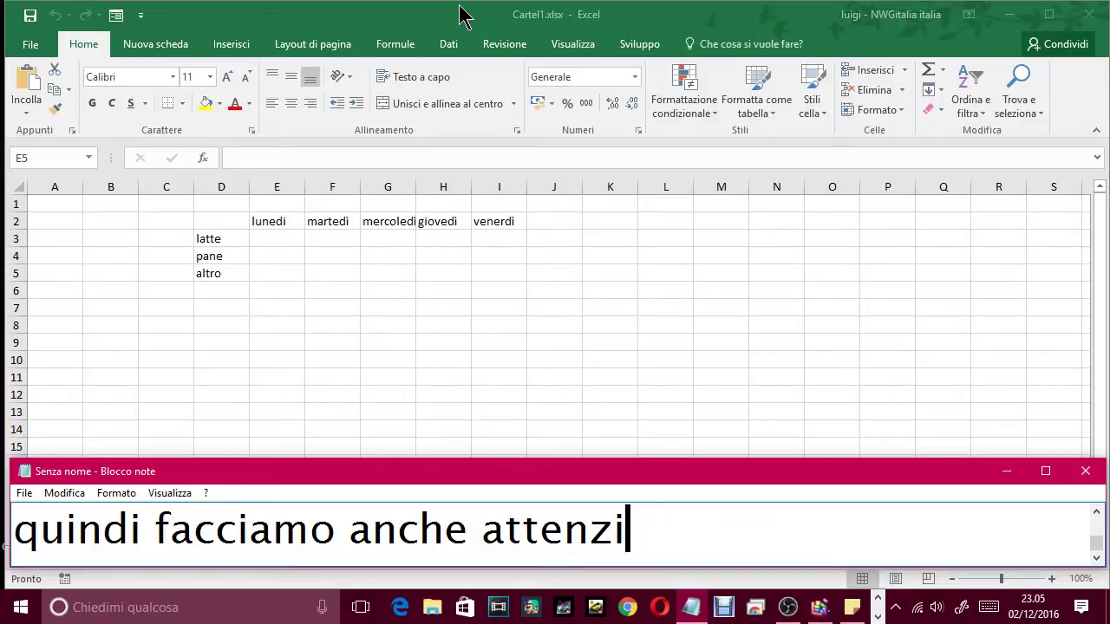
{"action": "type", "text": "one a "}
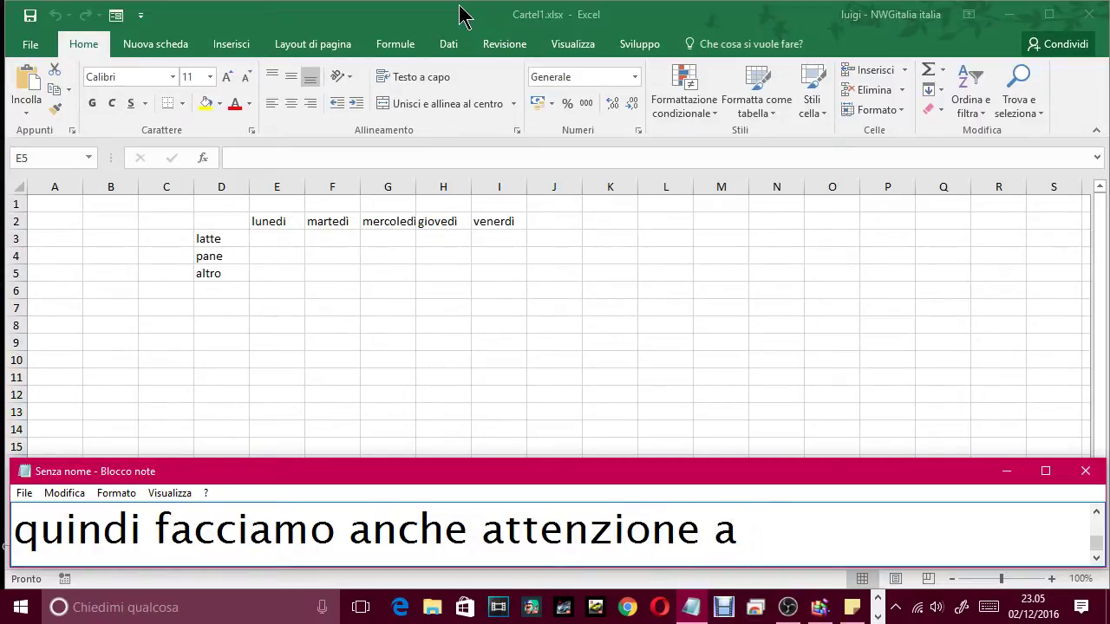
{"action": "type", "text": "quan"}
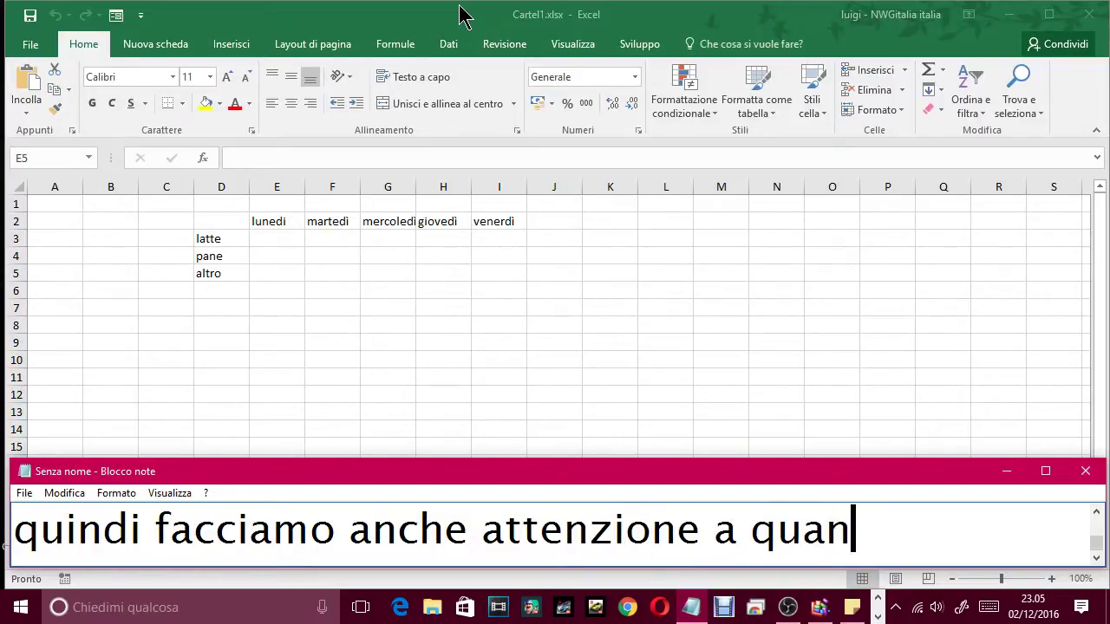
{"action": "type", "text": "do metti"}
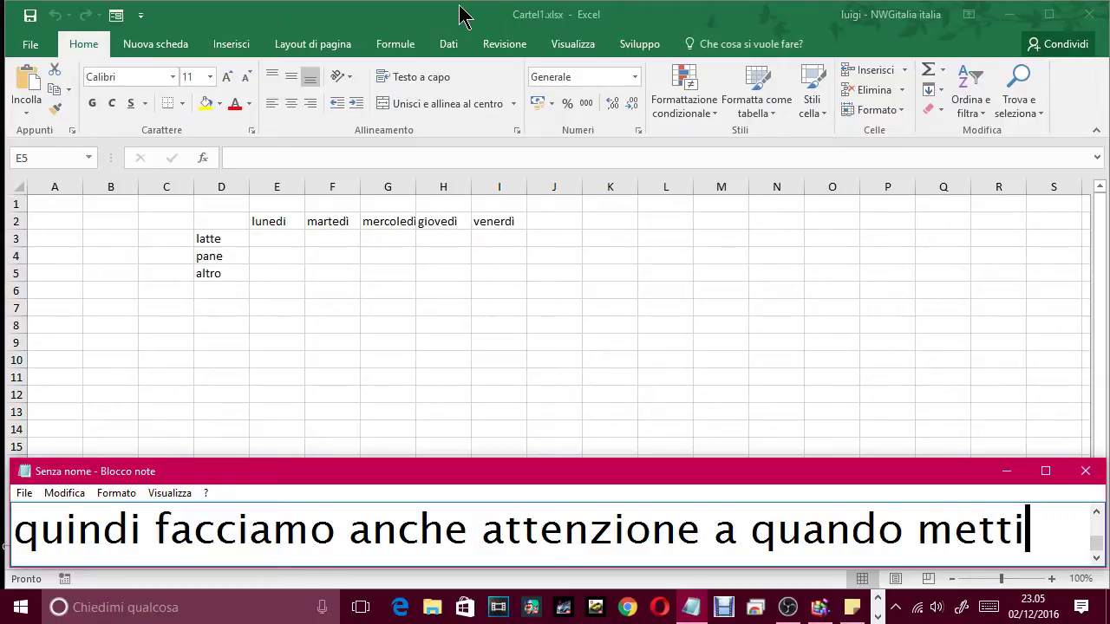
{"action": "type", "text": "amo la pa"}
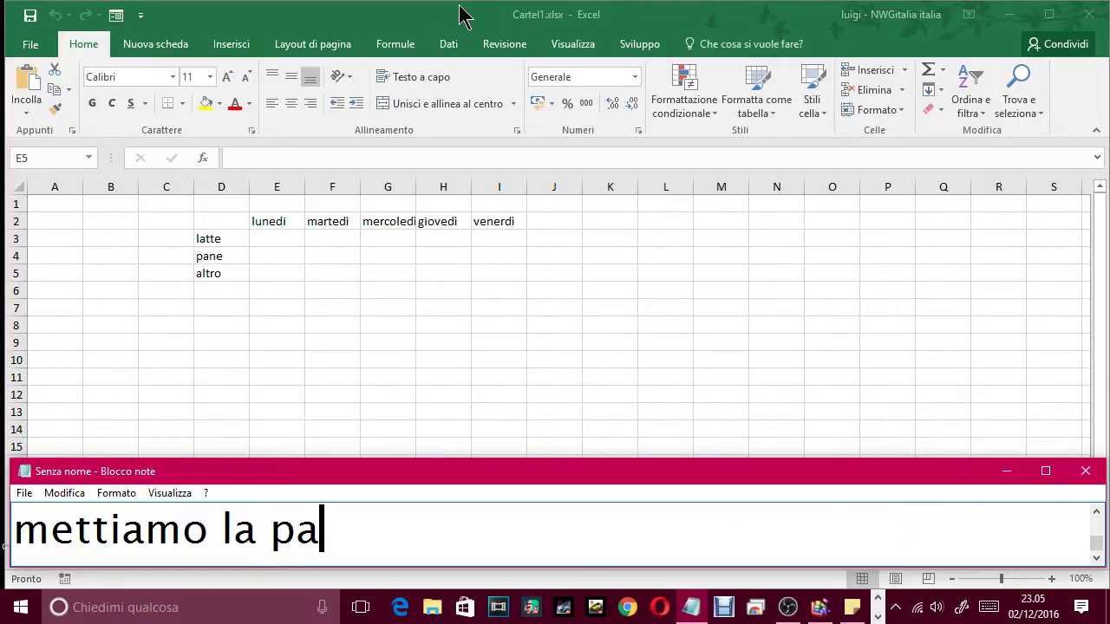
{"action": "type", "text": "sswo"}
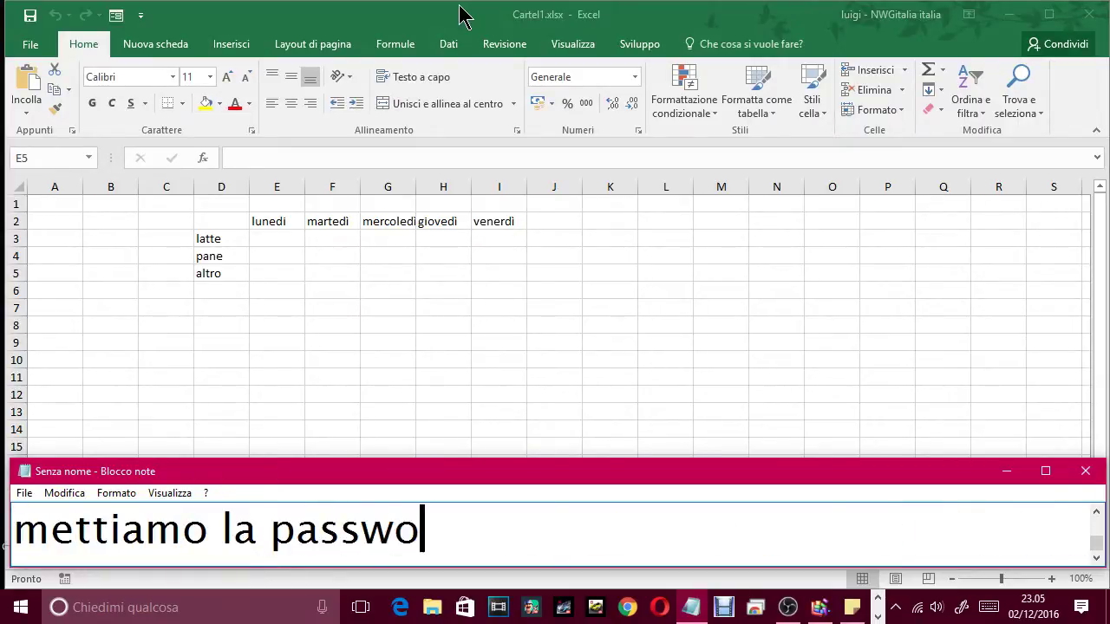
{"action": "type", "text": "rd, "}
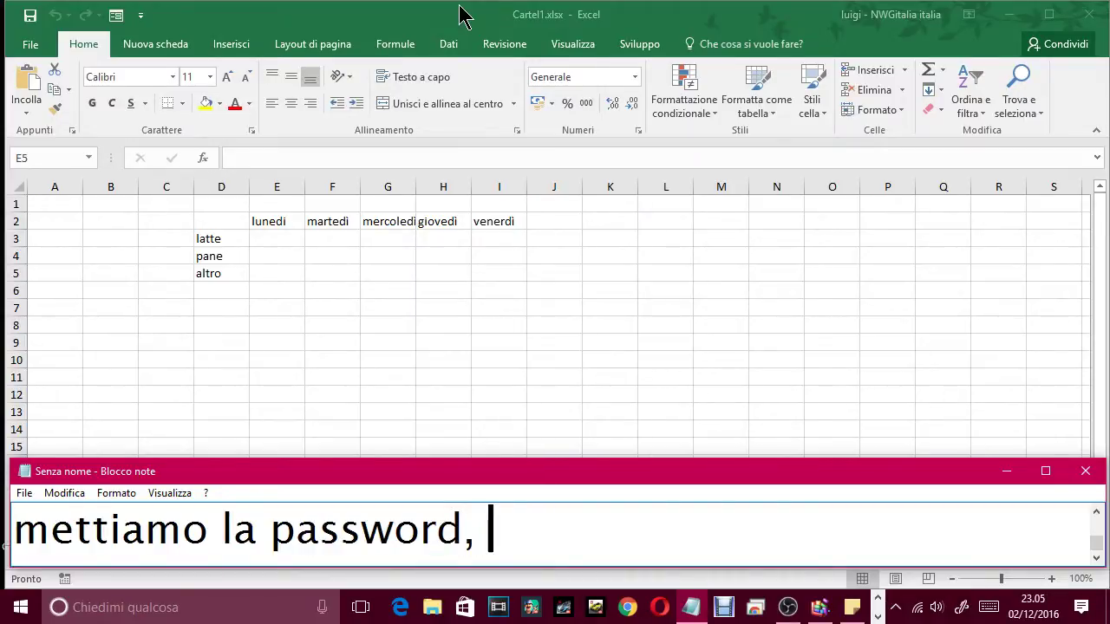
{"action": "type", "text": "a non dime"}
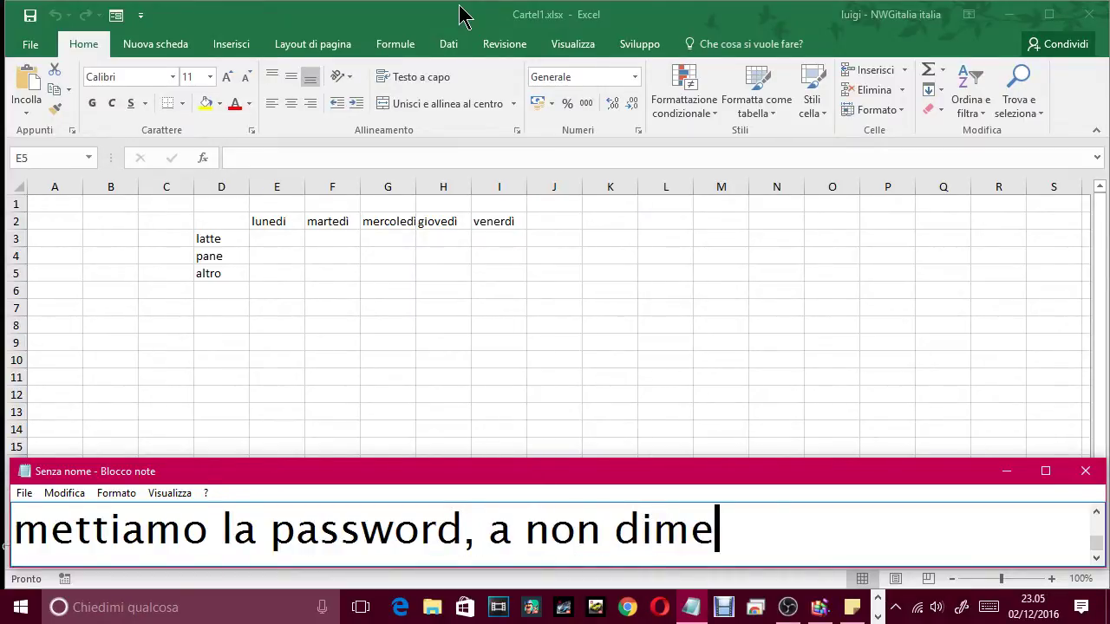
{"action": "type", "text": "nticarc"}
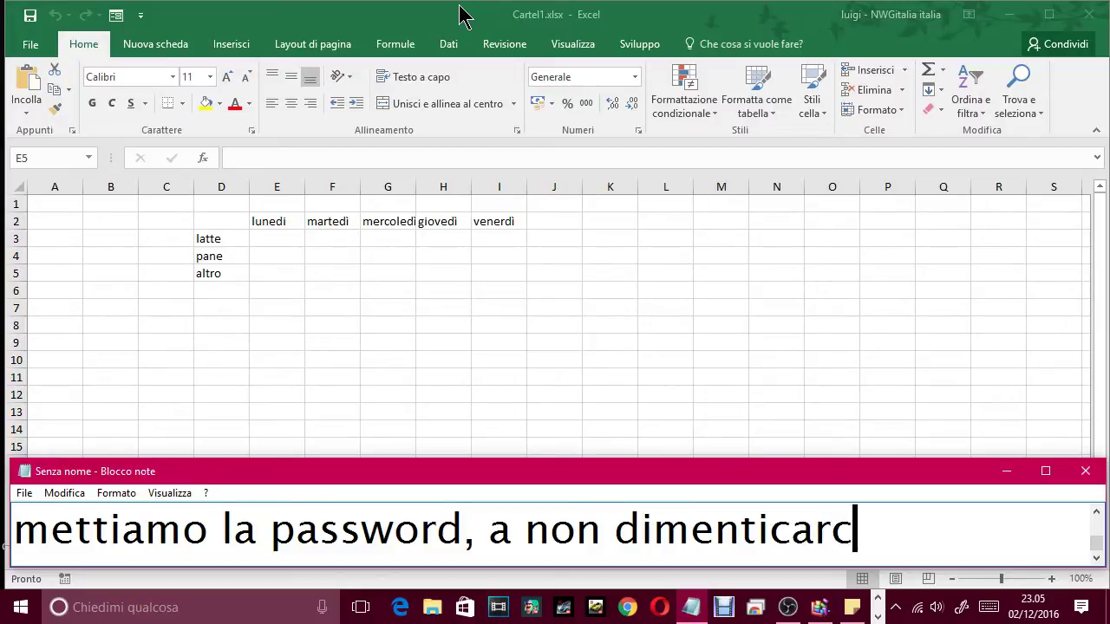
{"action": "type", "text": "ela, altr"}
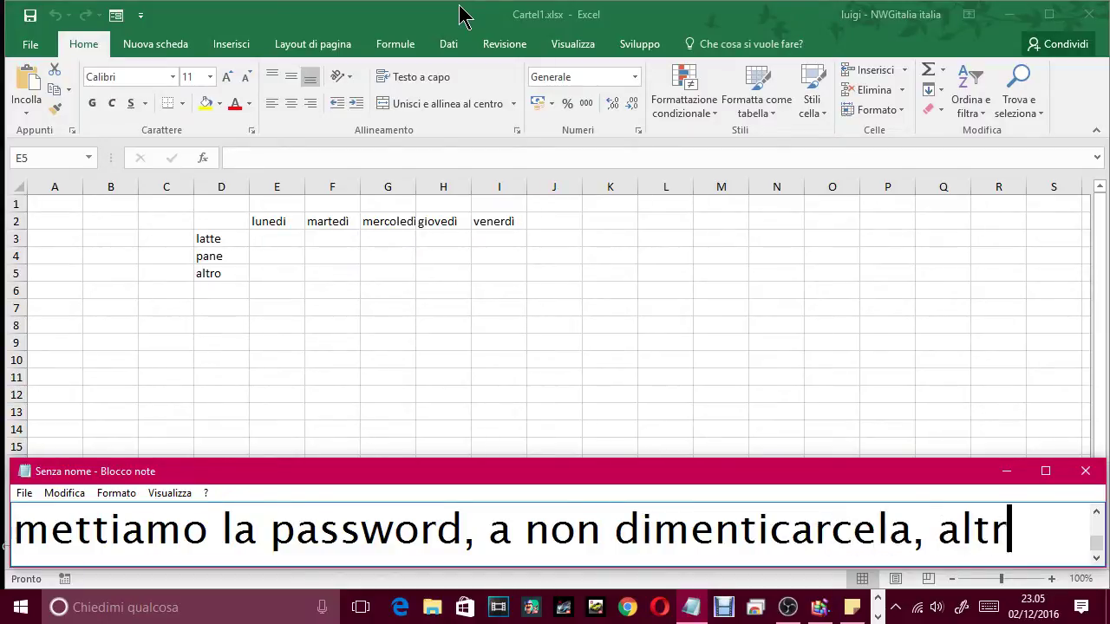
{"action": "type", "text": "imenti "}
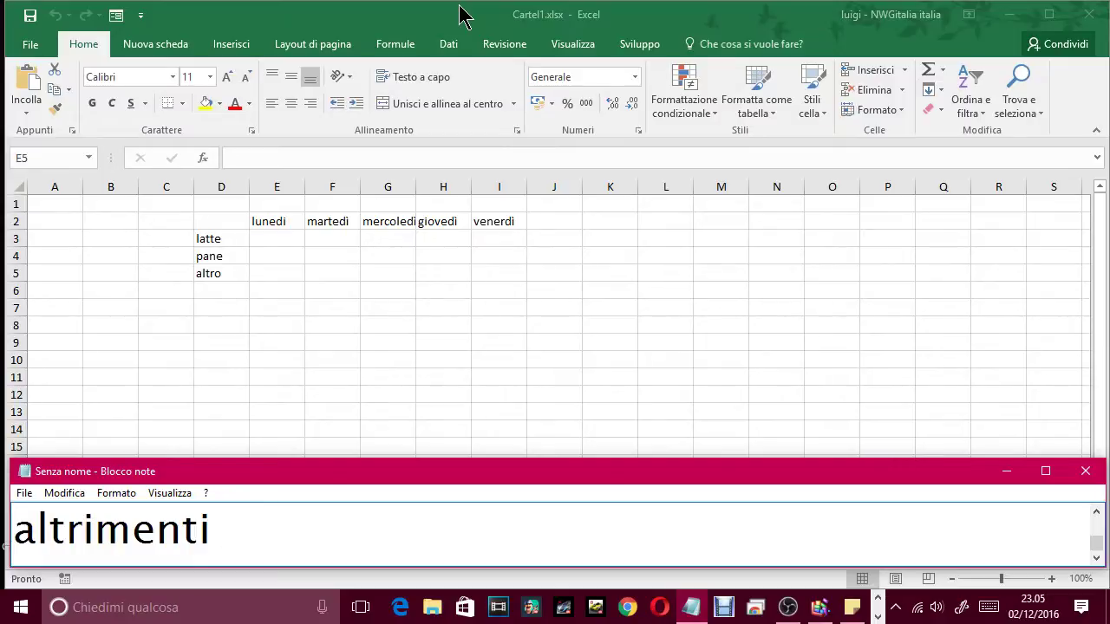
{"action": "type", "text": "il no"}
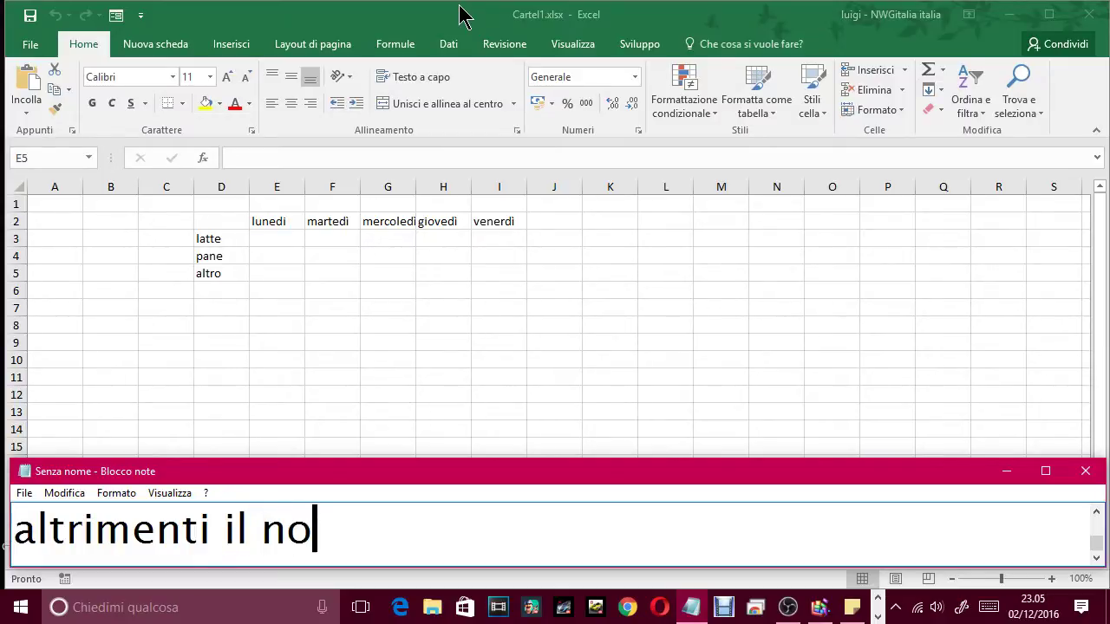
{"action": "type", "text": "stro file d"}
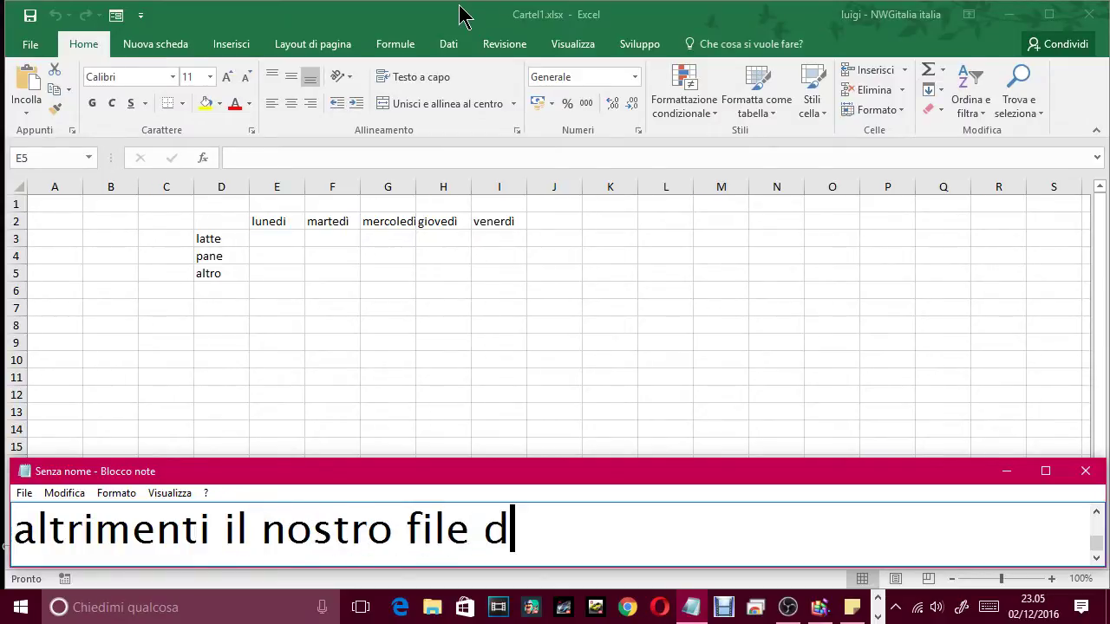
{"action": "type", "text": "iventera i"}
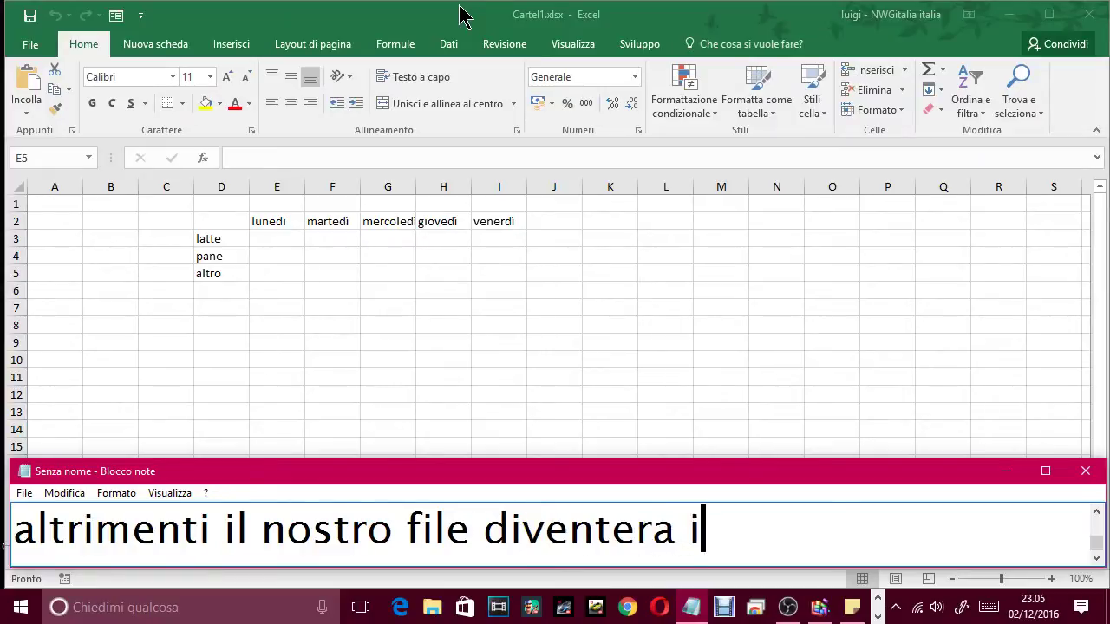
{"action": "type", "text": "nutili"}
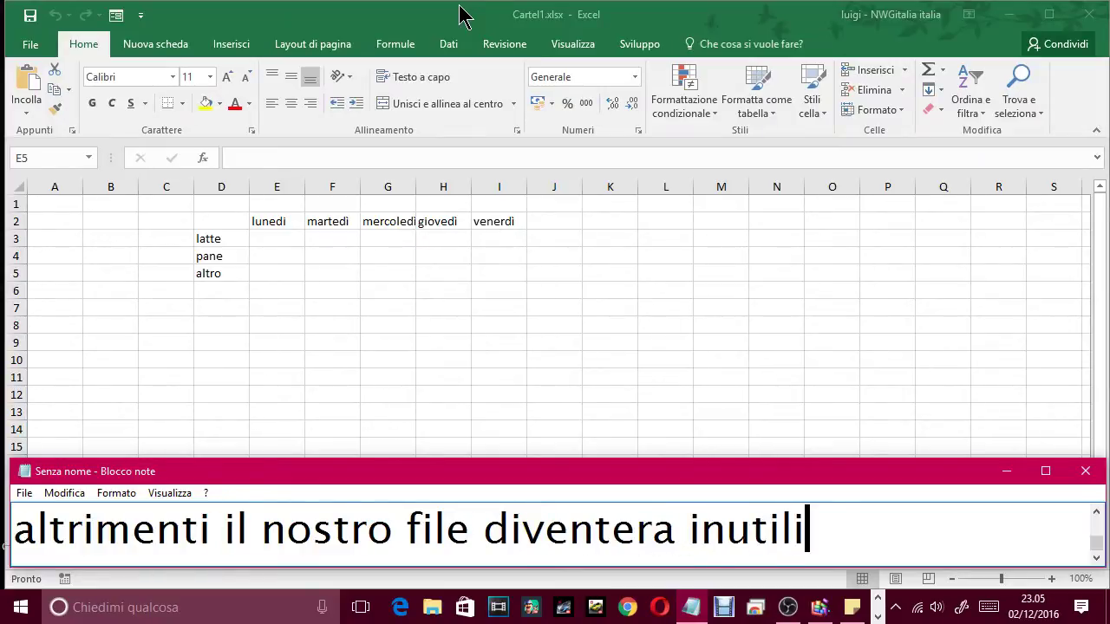
{"action": "type", "text": "zzabile."}
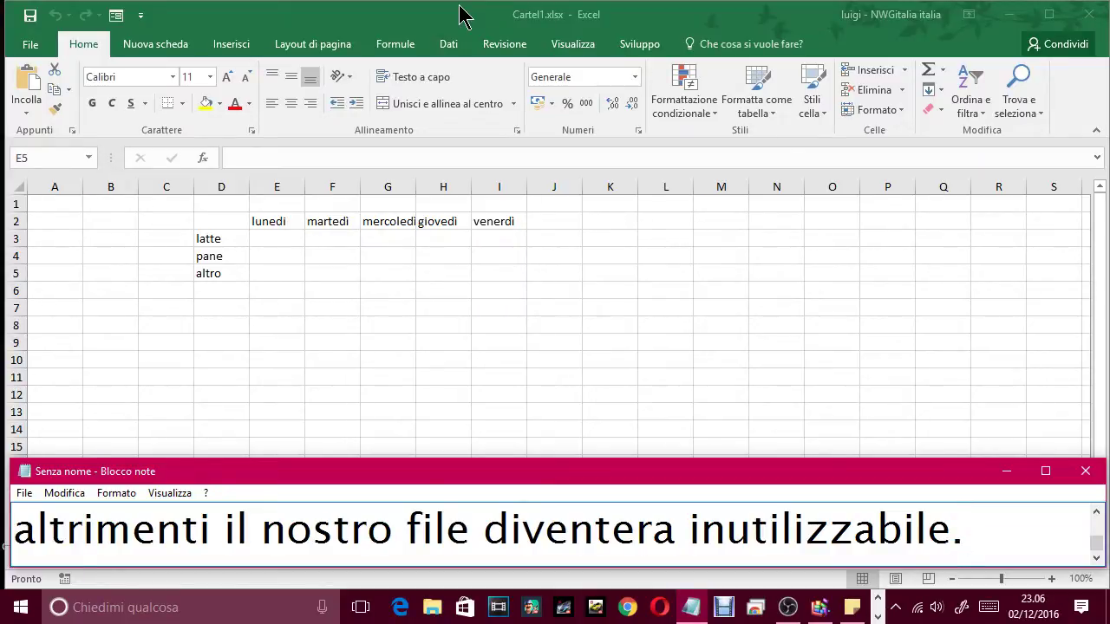
Step: Add the line 'Se il video ti è stato utile, condividilo e clicca sul Mi piace.'
{"action": "key", "text": "Return"}
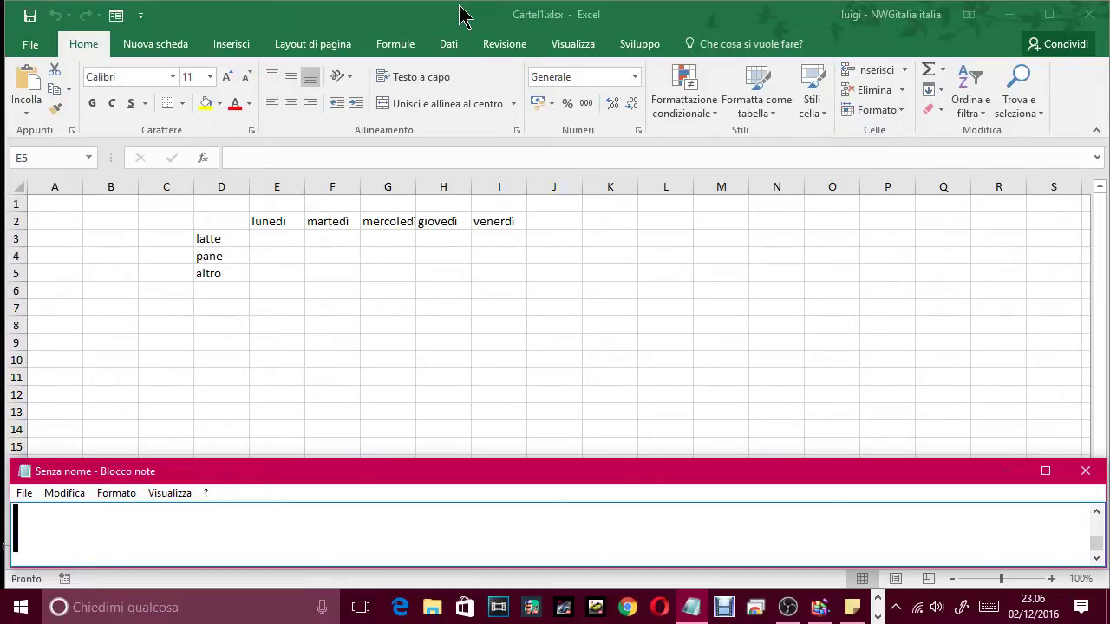
{"action": "type", "text": "S"}
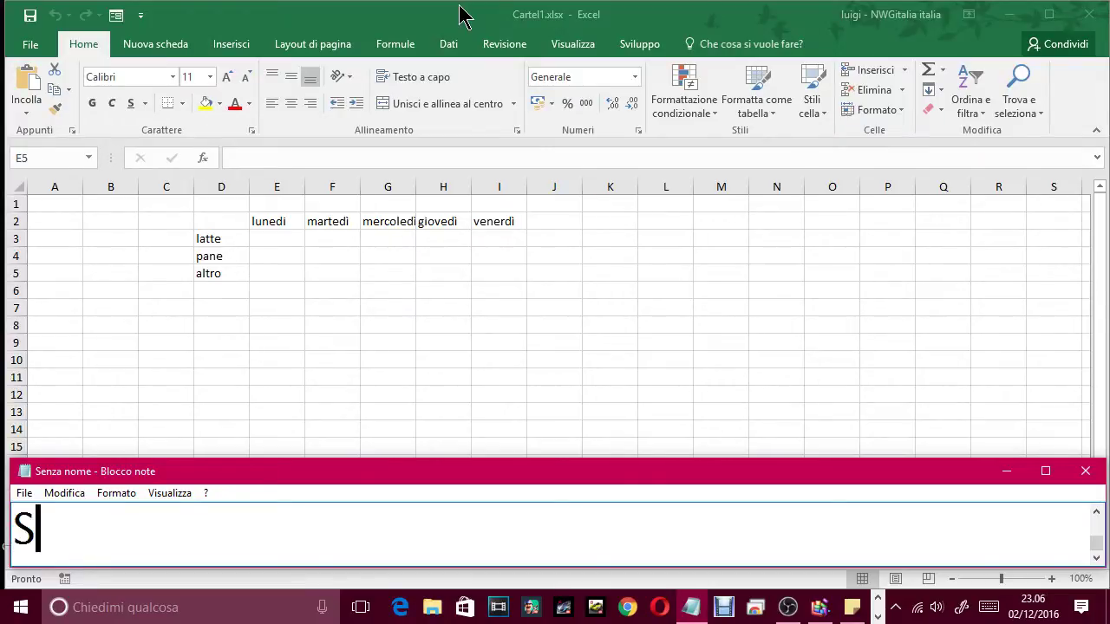
{"action": "type", "text": "e il vid"}
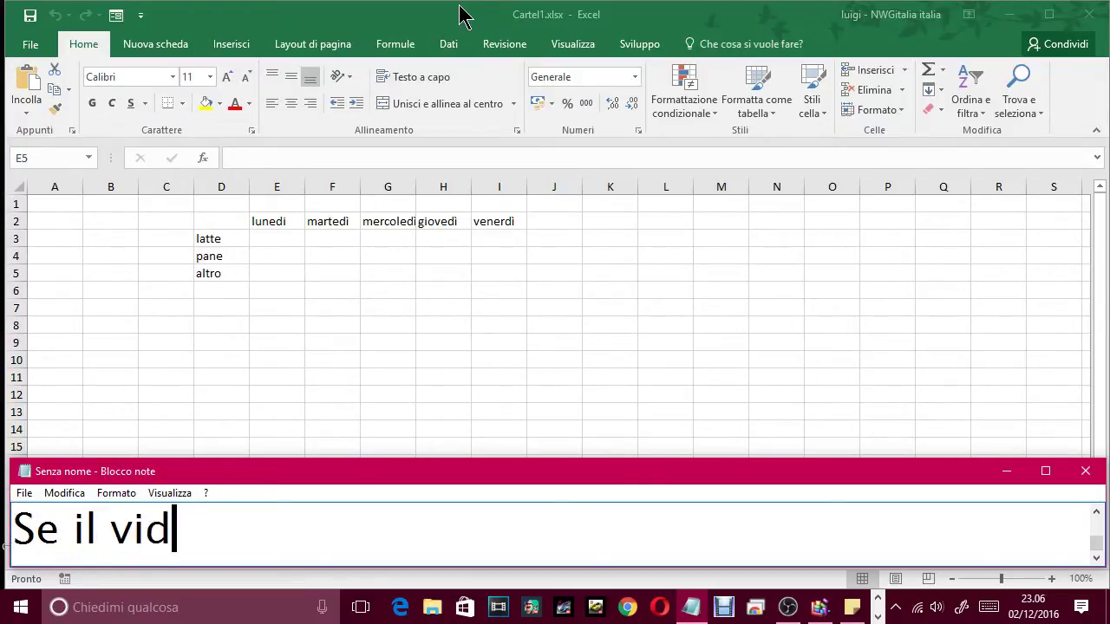
{"action": "type", "text": "eo tiè"}
{"action": "key", "text": "BackSpace"}
{"action": "key", "text": "BackSpace"}
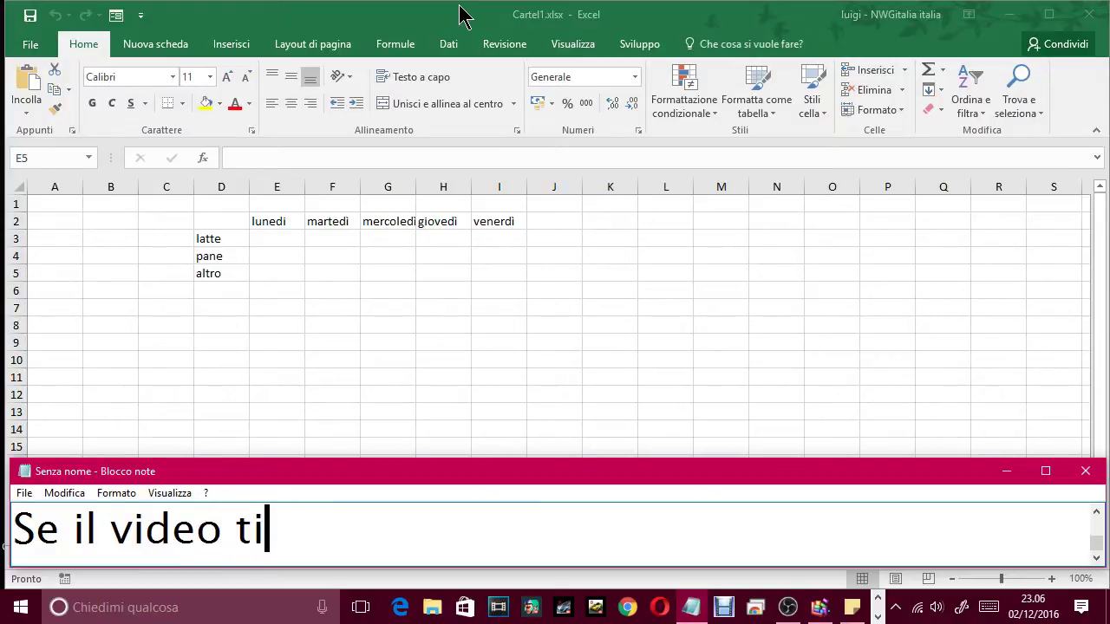
{"action": "type", "text": "è stato ut"}
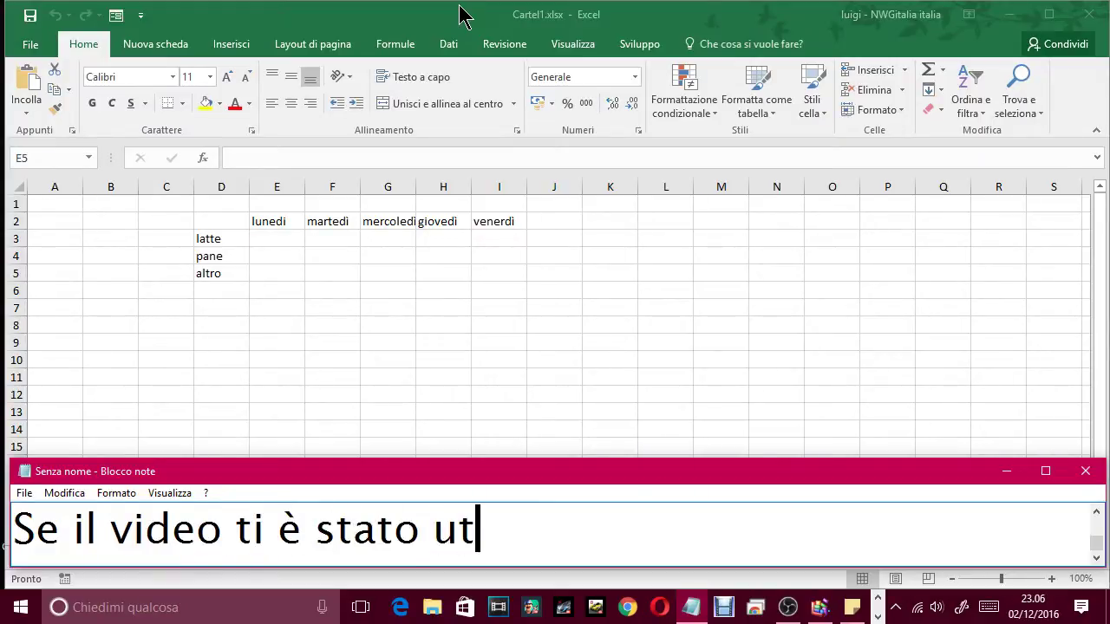
{"action": "type", "text": "ile, condi"}
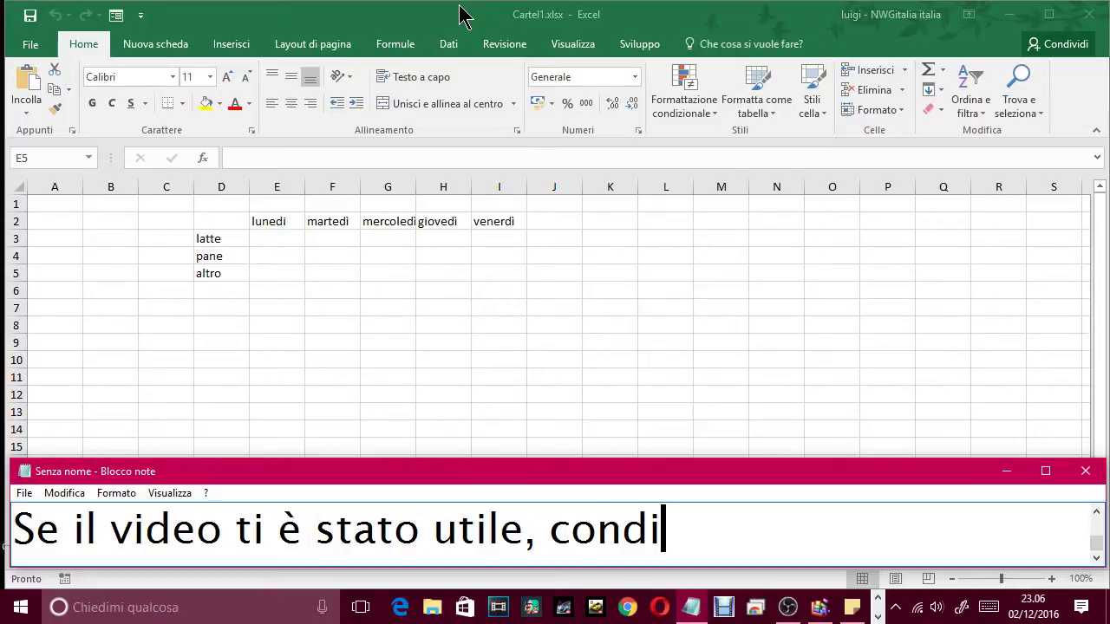
{"action": "type", "text": "vidi"}
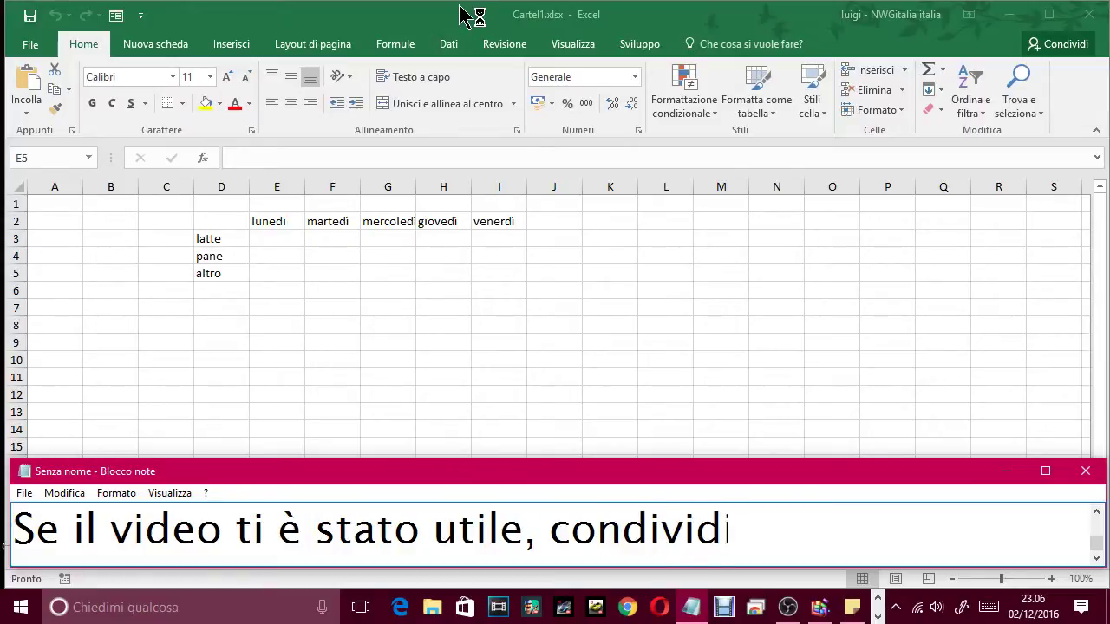
{"action": "type", "text": "lo."}
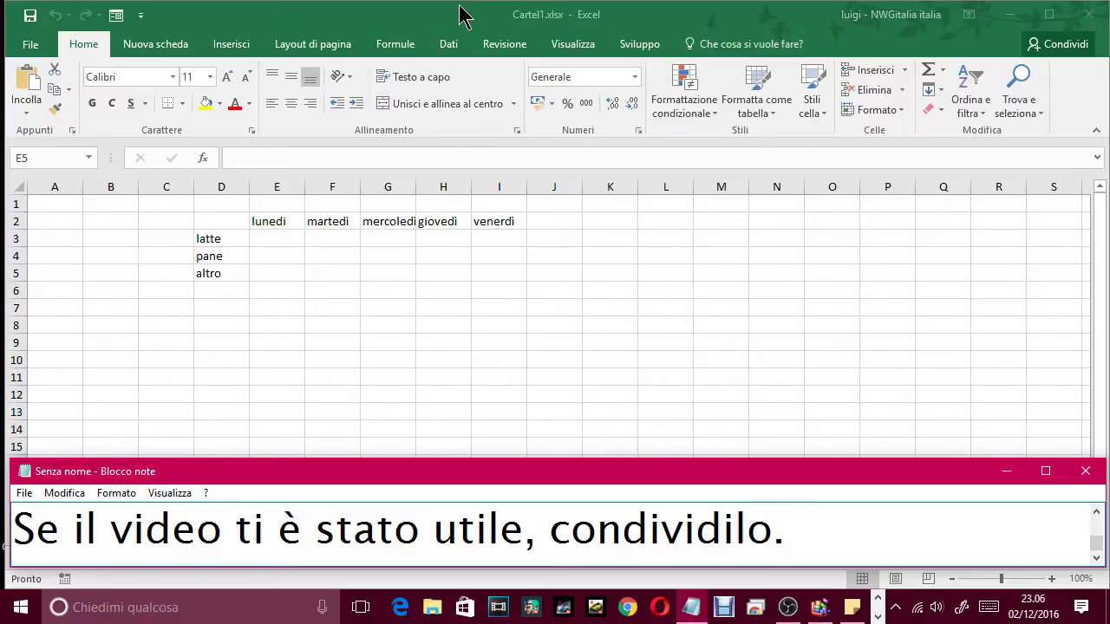
{"action": "key", "text": "BackSpace"}
{"action": "type", "text": "e "}
{"action": "type", "text": "clicca"}
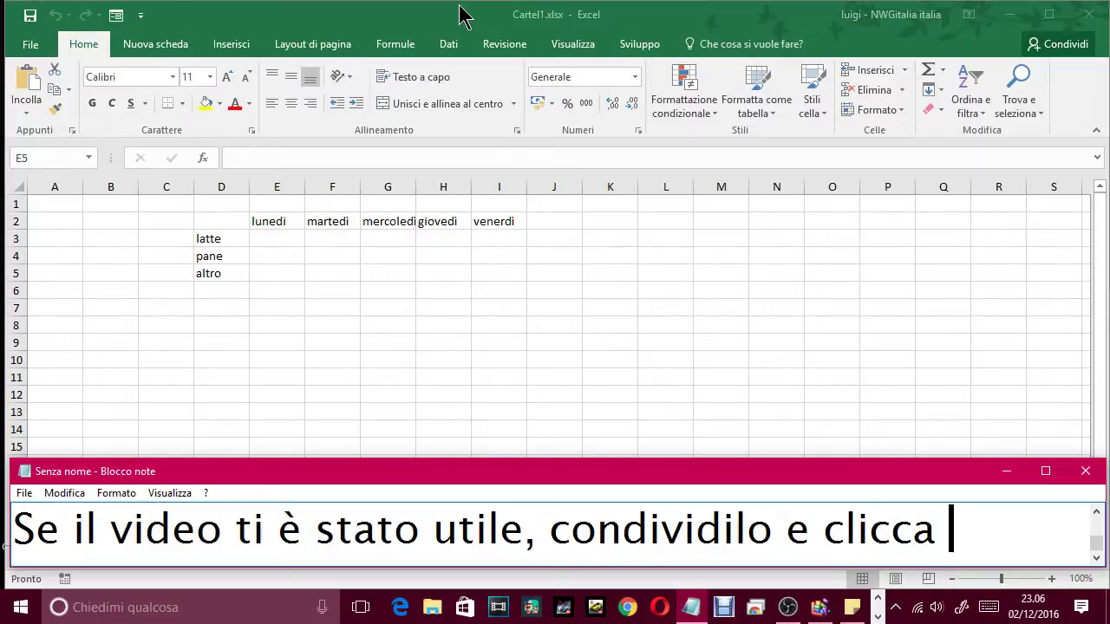
{"action": "type", "text": "sul Mi pi"}
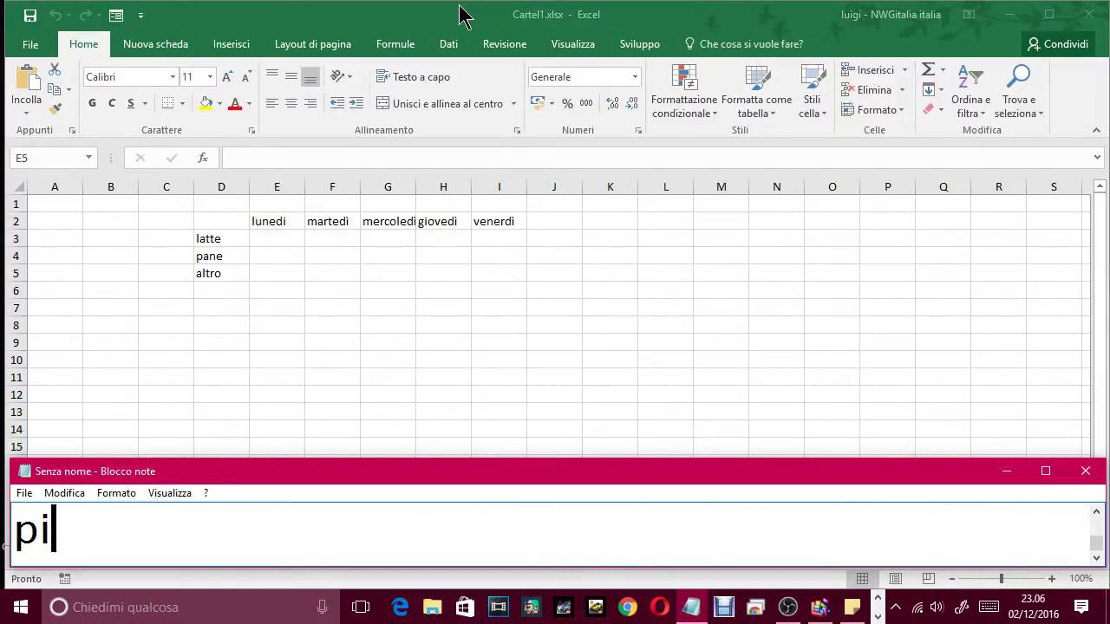
{"action": "type", "text": "ace."}
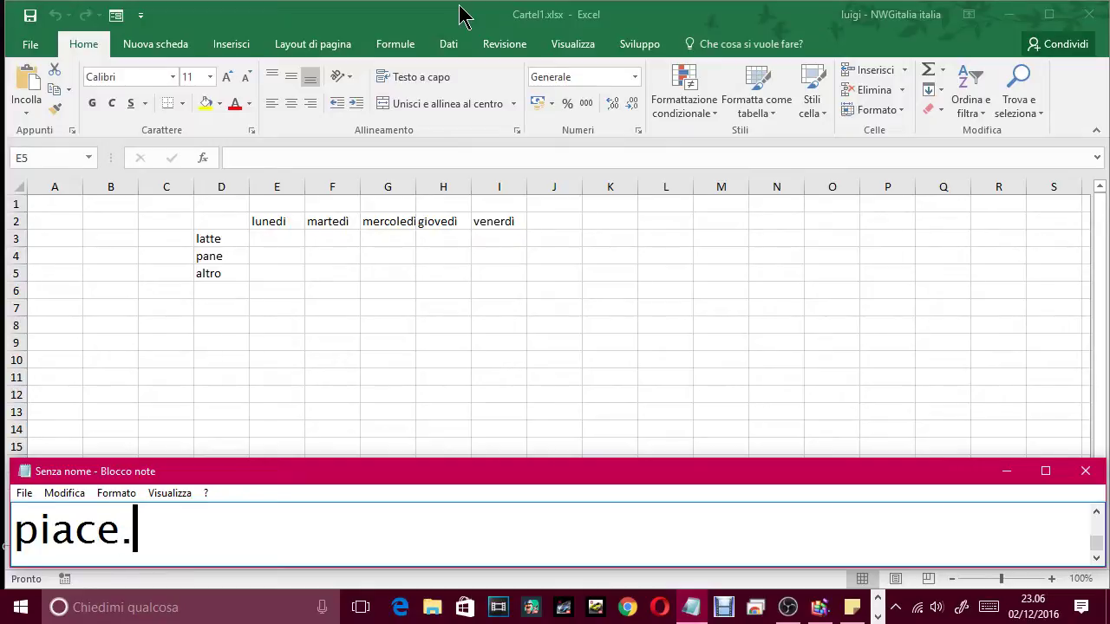
{"action": "key", "text": "Return"}
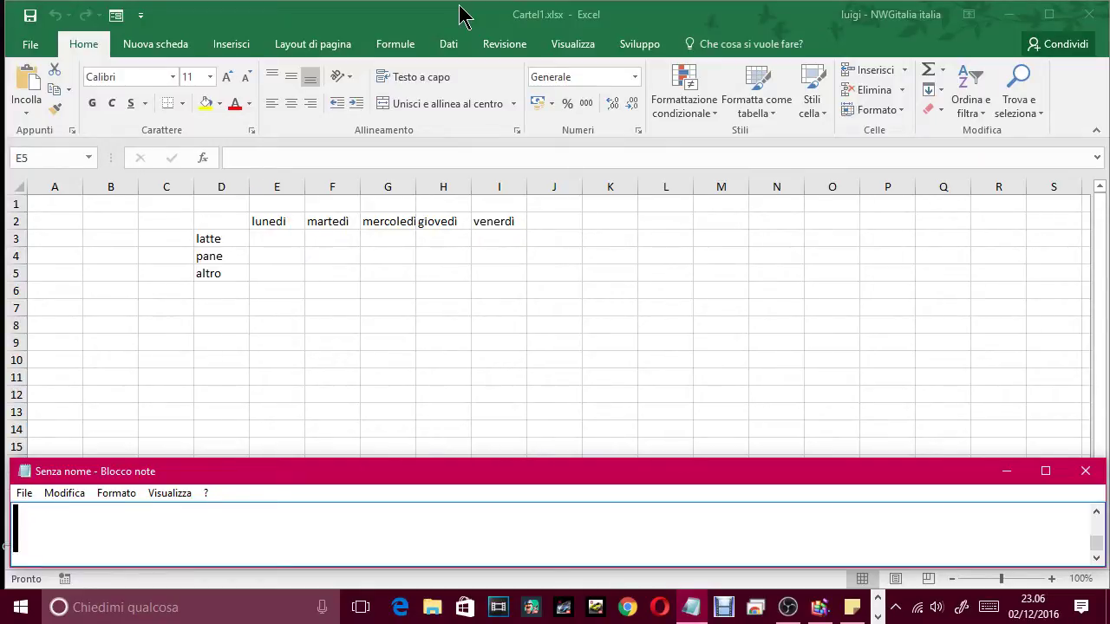
Step: Add the channel-subscription request and the closing line 'grazieeeeeeeeeeeeeeee e al prossimo video.'
{"action": "type", "text": "mi fai c"}
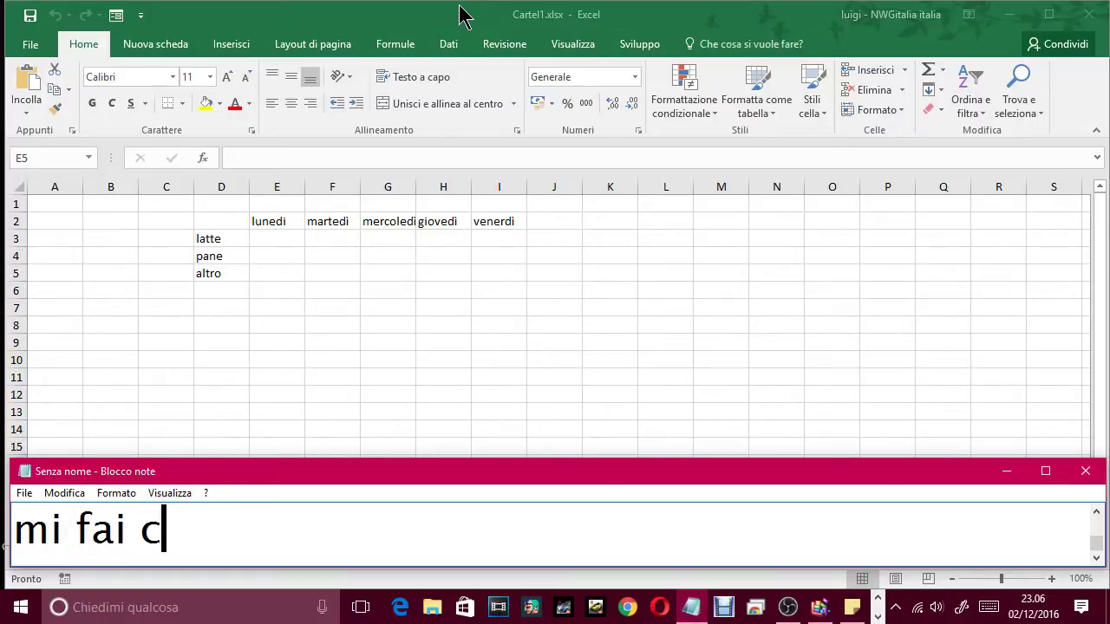
{"action": "type", "text": "osa "}
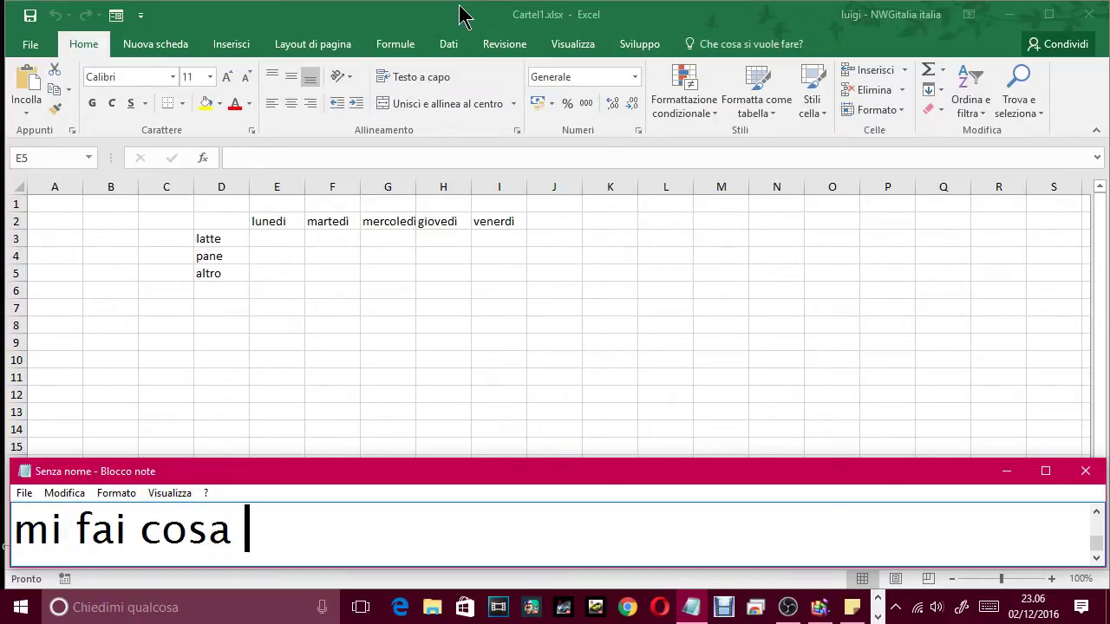
{"action": "type", "text": "gradita anc"}
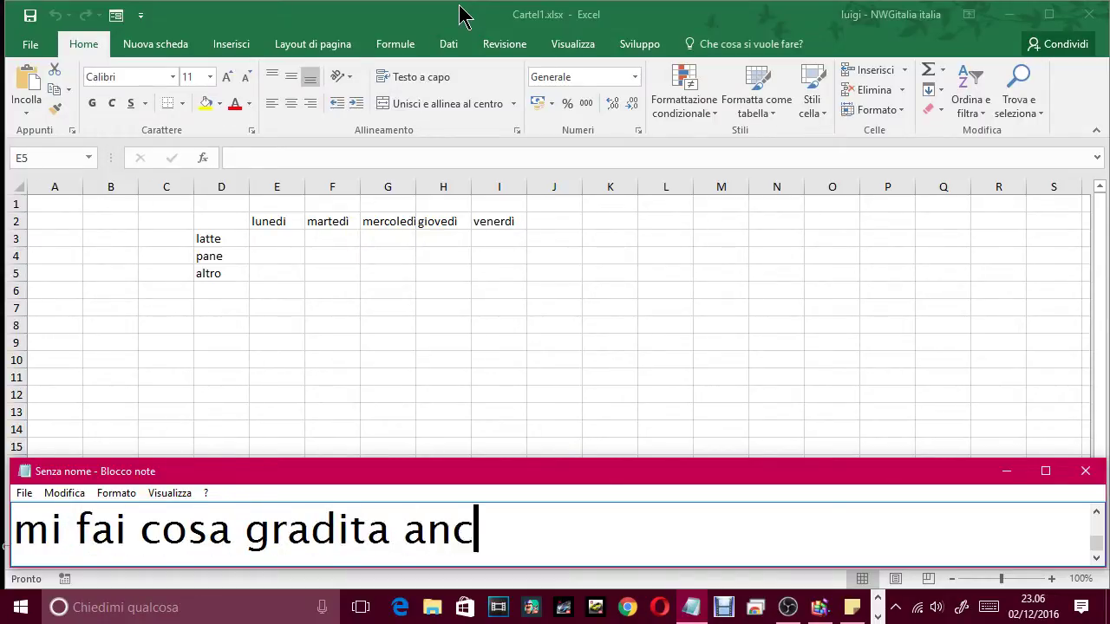
{"action": "type", "text": "he se ti s"}
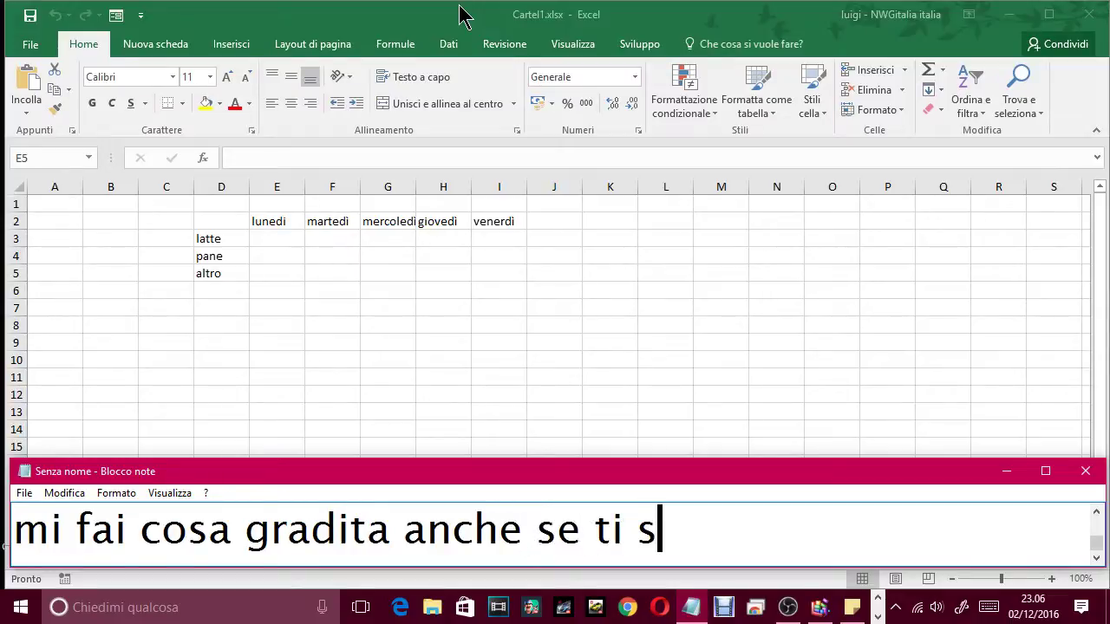
{"action": "key", "text": "BackSpace"}
{"action": "type", "text": "iscrivi al m"}
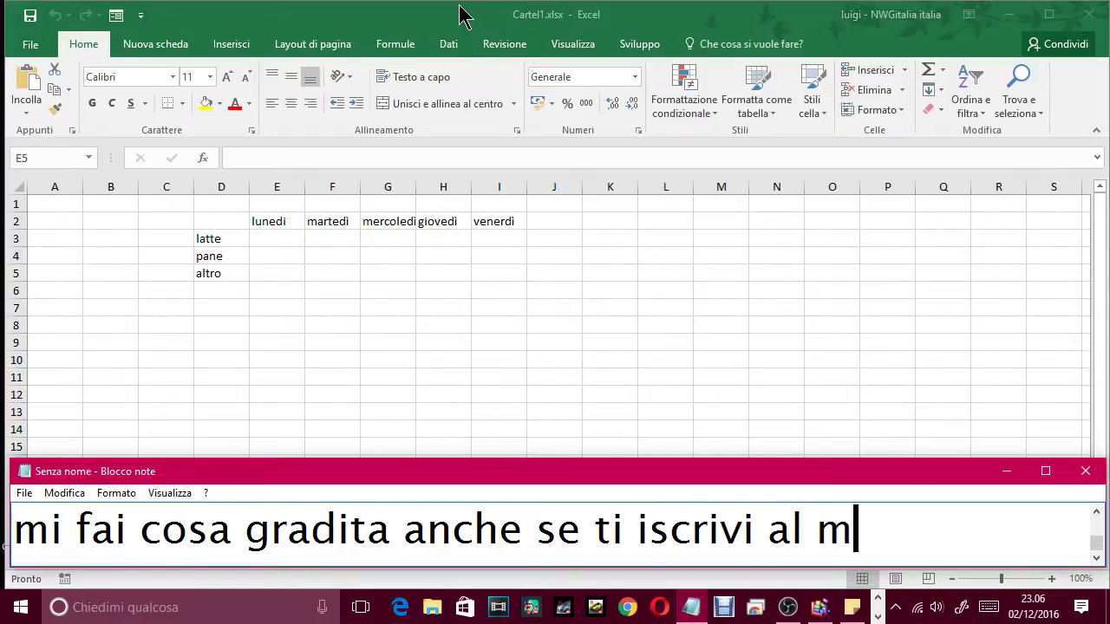
{"action": "type", "text": "io canale."}
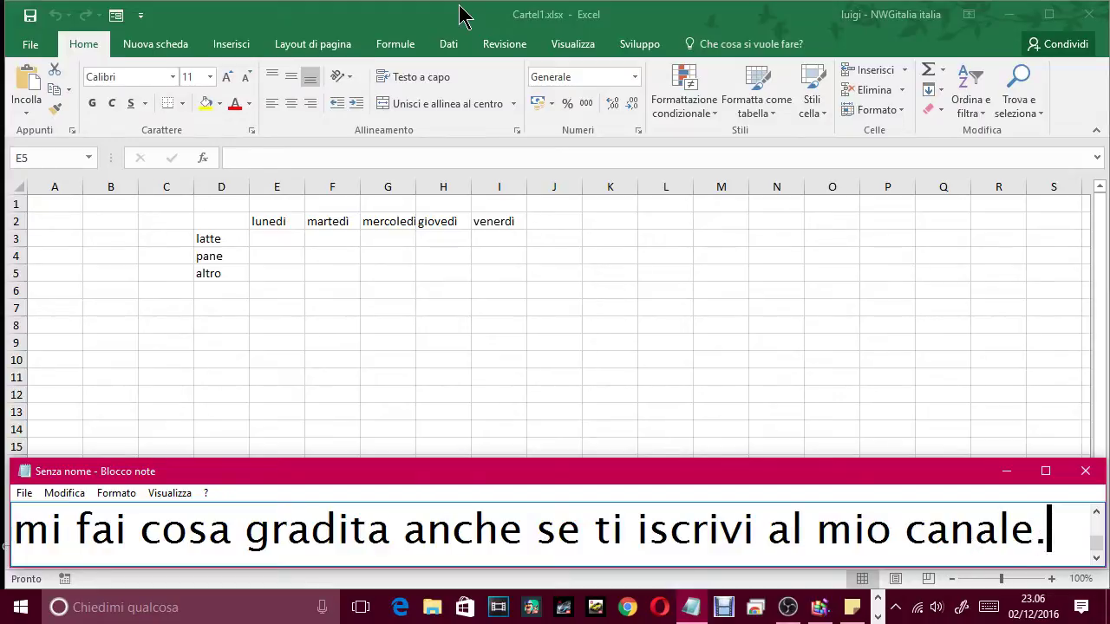
{"action": "key", "text": "Return"}
{"action": "type", "text": "grazieeeeeee"}
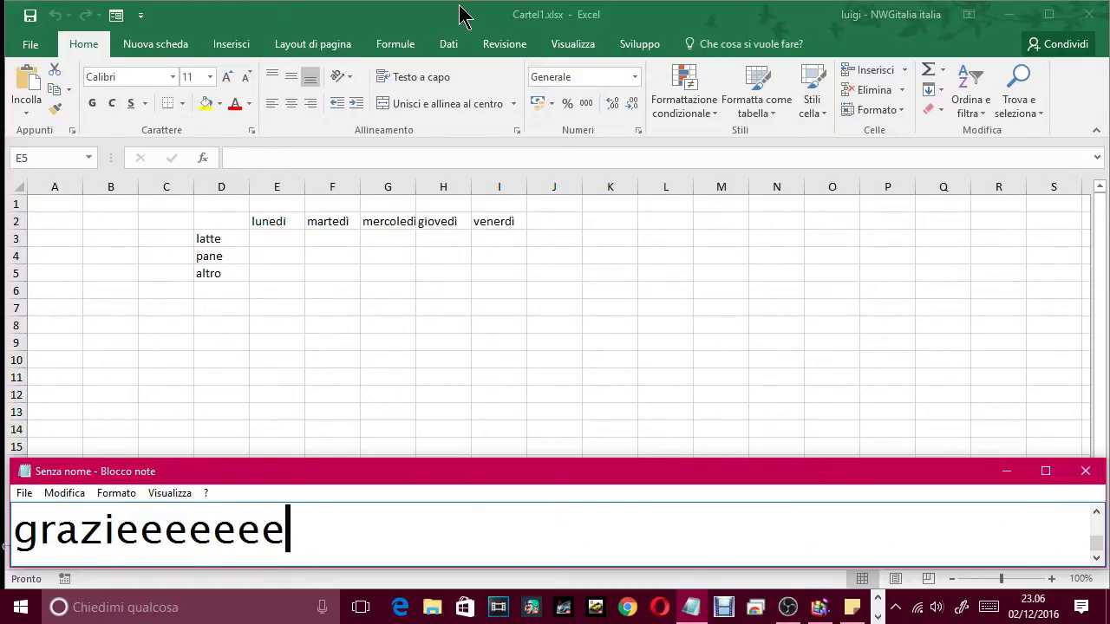
{"action": "type", "text": "eeeeeeeee e "}
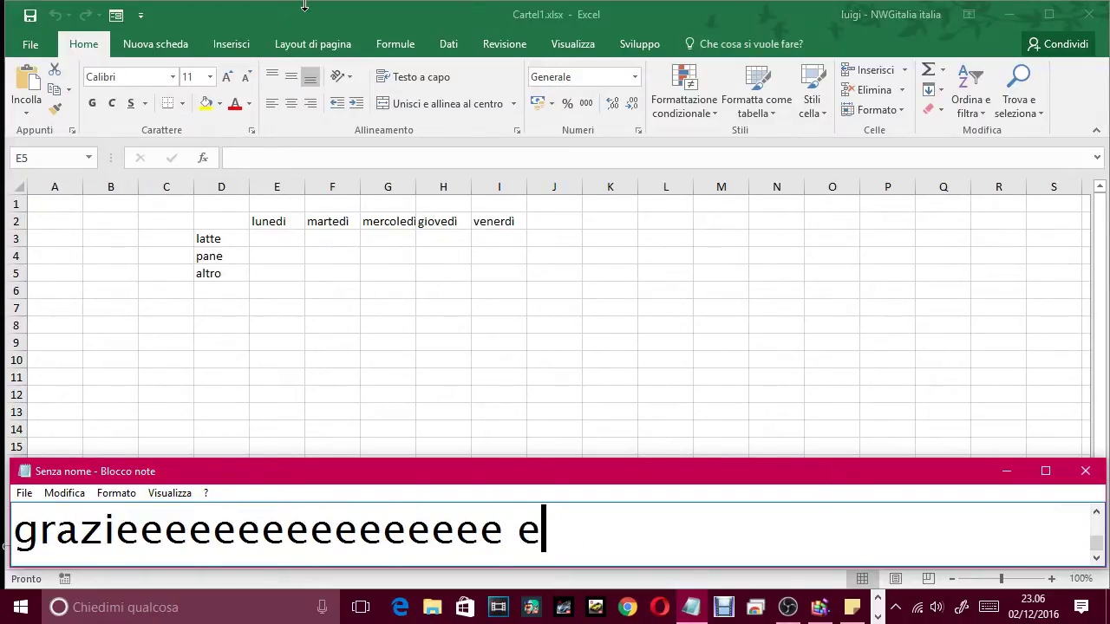
{"action": "type", "text": "al pro"}
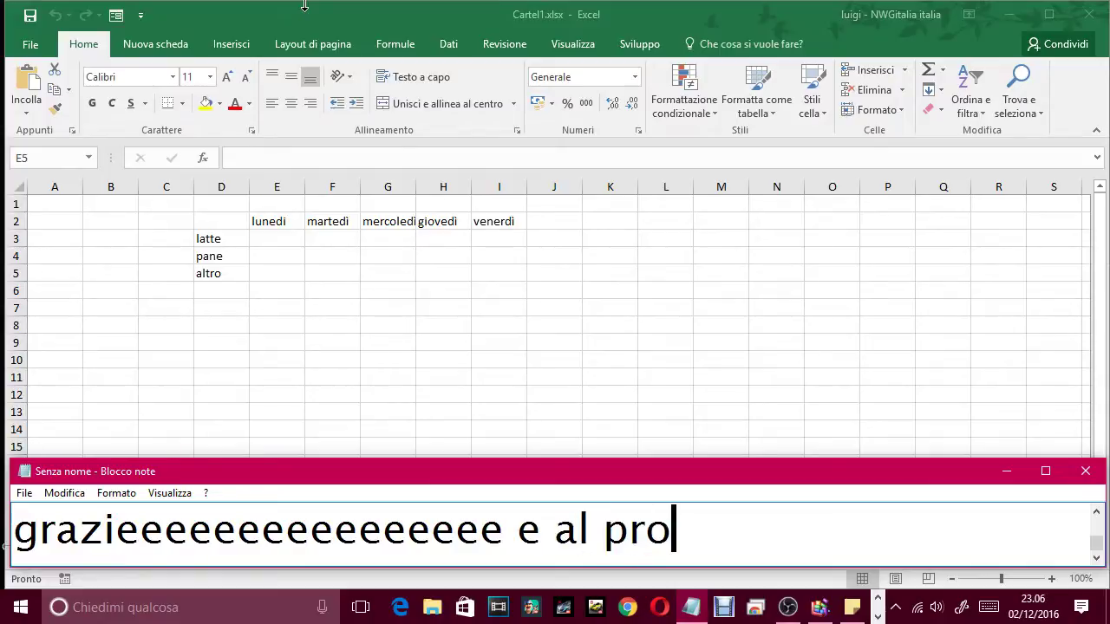
{"action": "type", "text": "ssimo i"}
{"action": "key", "text": "BackSpace"}
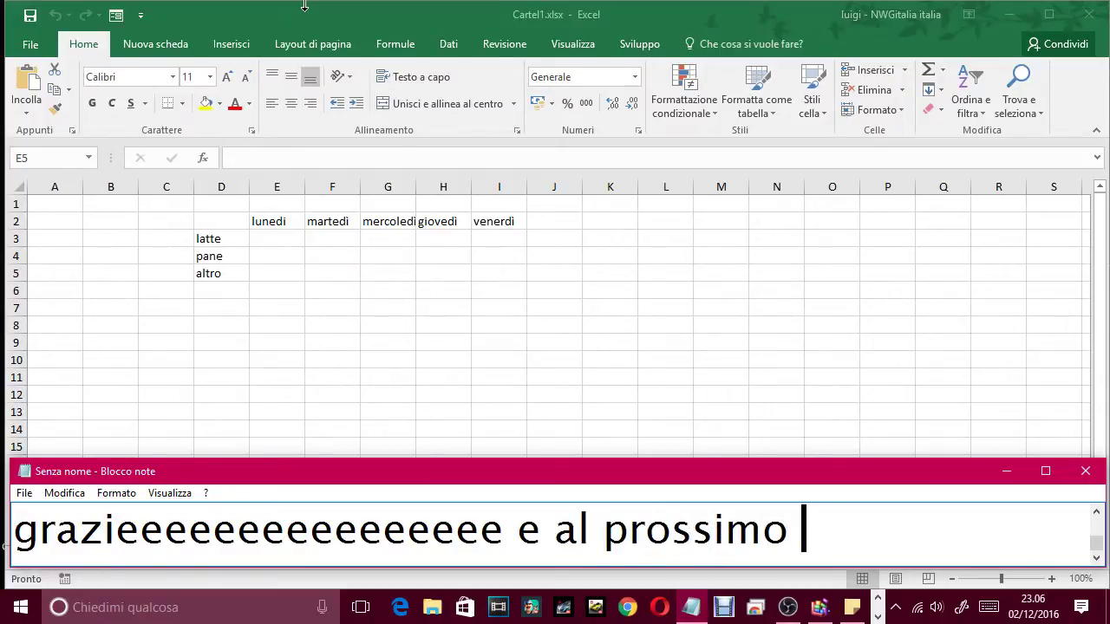
{"action": "type", "text": "video."}
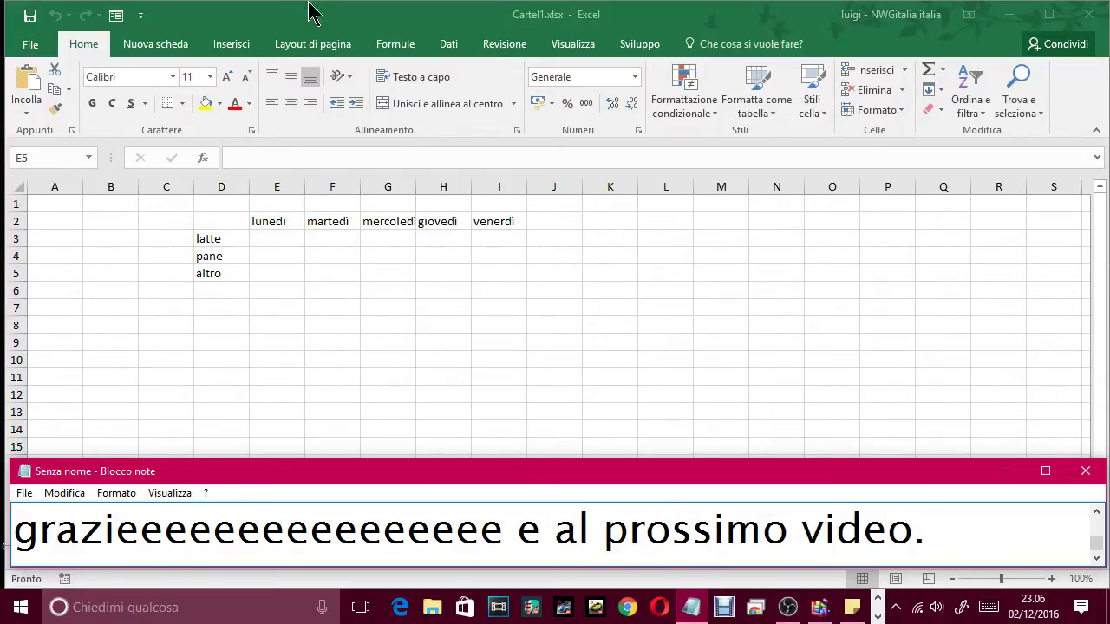
{"action": "left_click", "coordinate": [898, 610]}
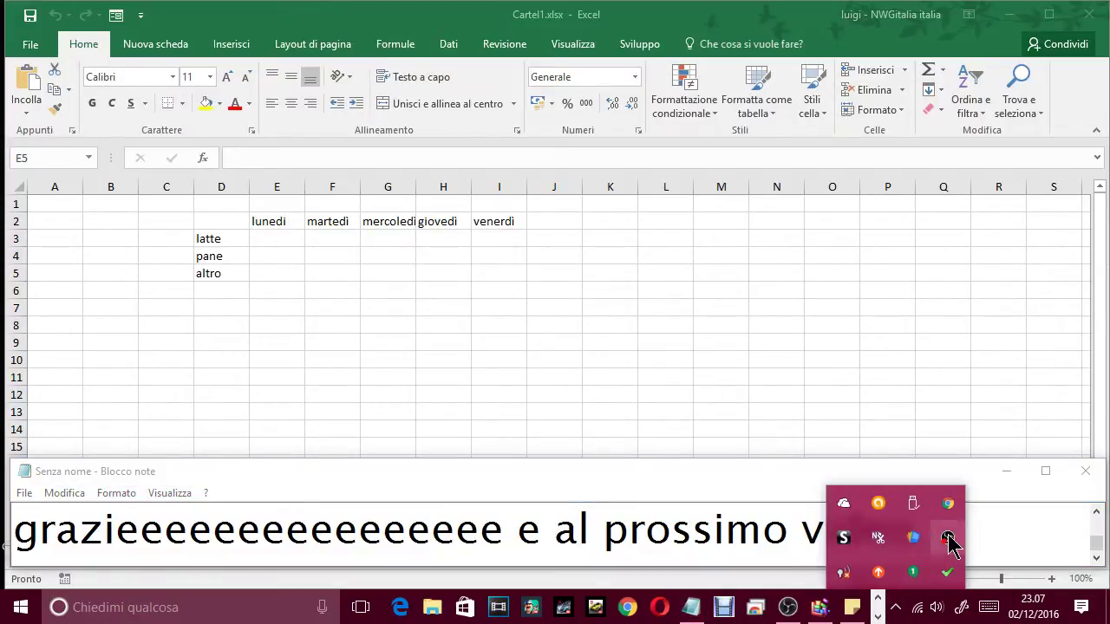